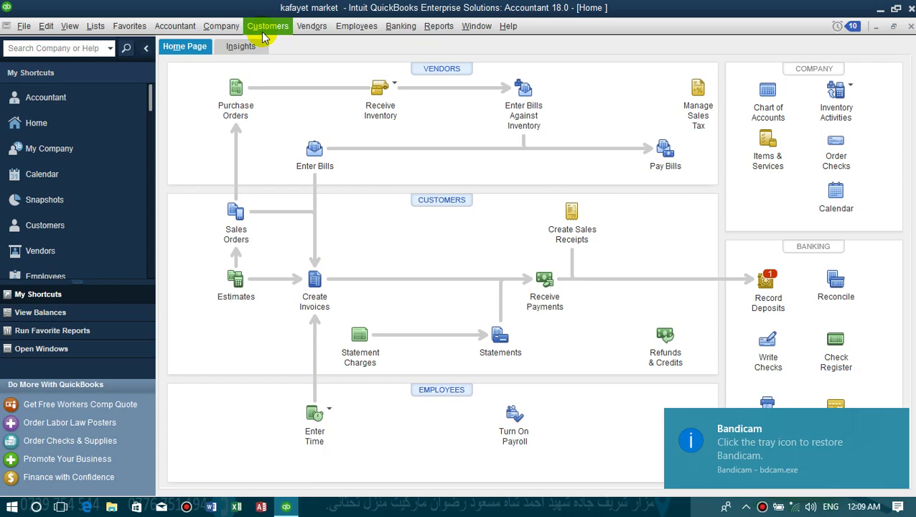
Start a new sales order for the shopkeper customer
click(262, 32)
click(269, 41)
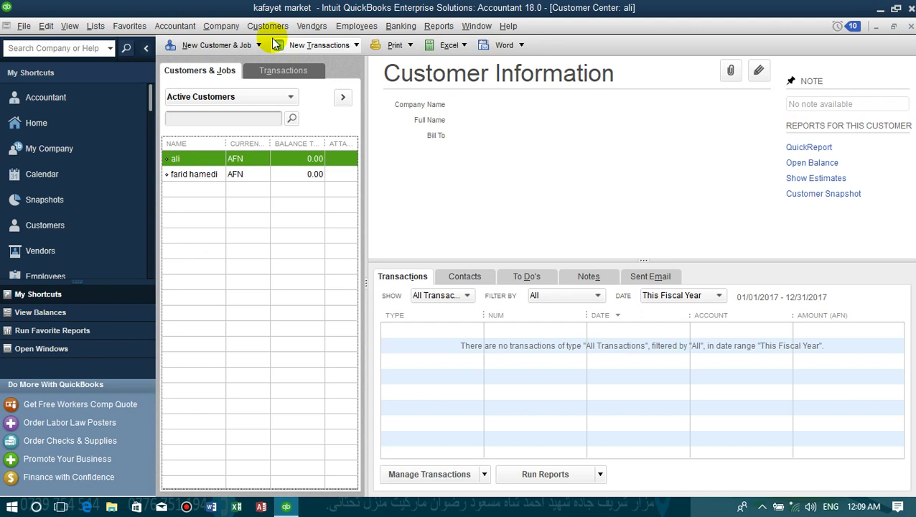
click(265, 26)
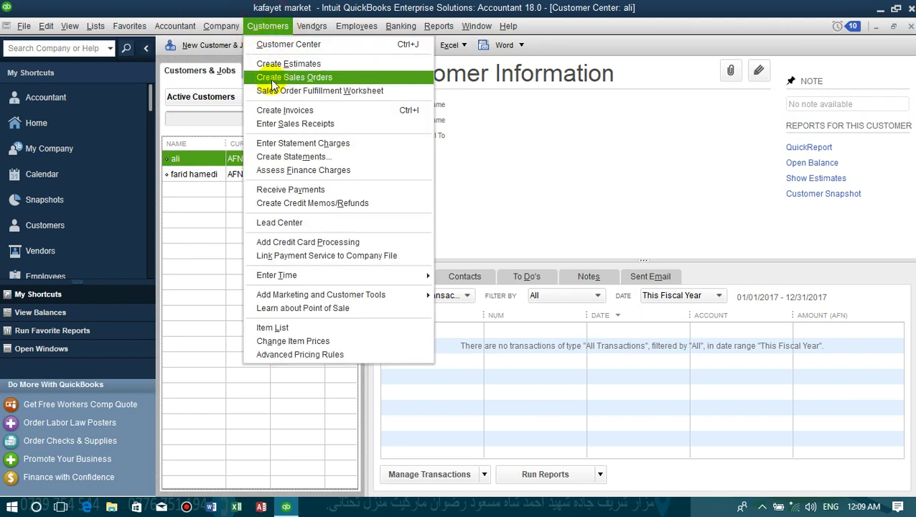
click(312, 79)
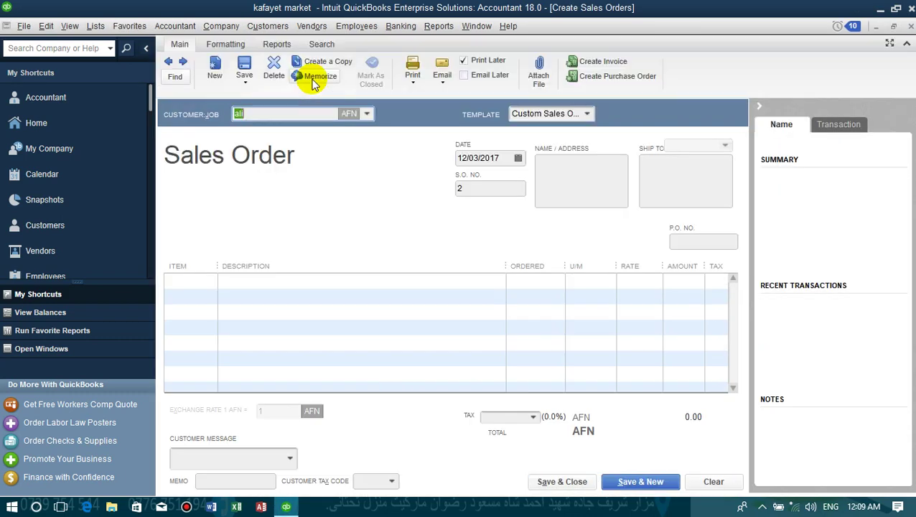
click(367, 114)
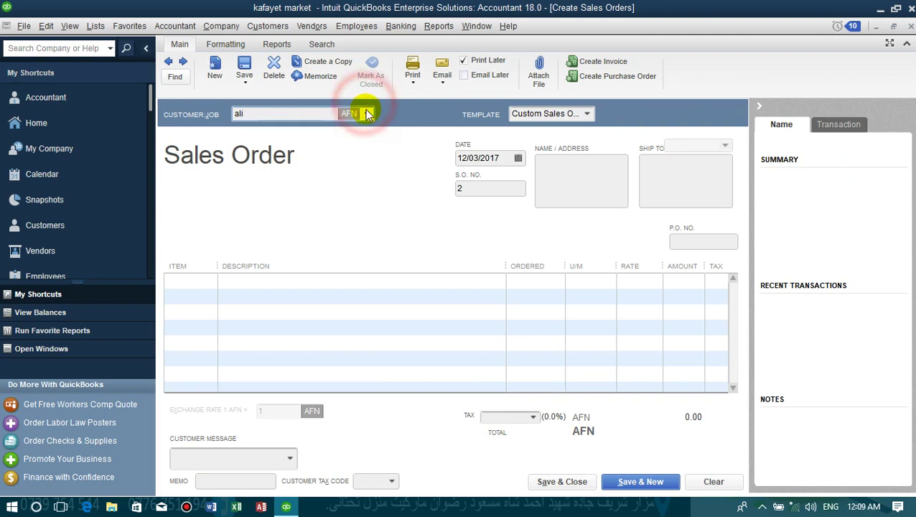
click(244, 178)
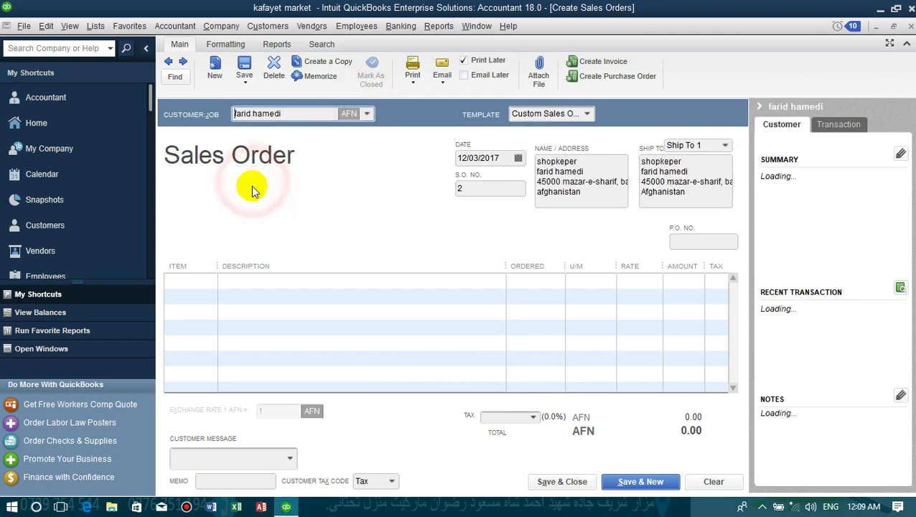
Add the keyboard and mouse inventory items as the first two lines of the sales order
click(208, 280)
click(210, 282)
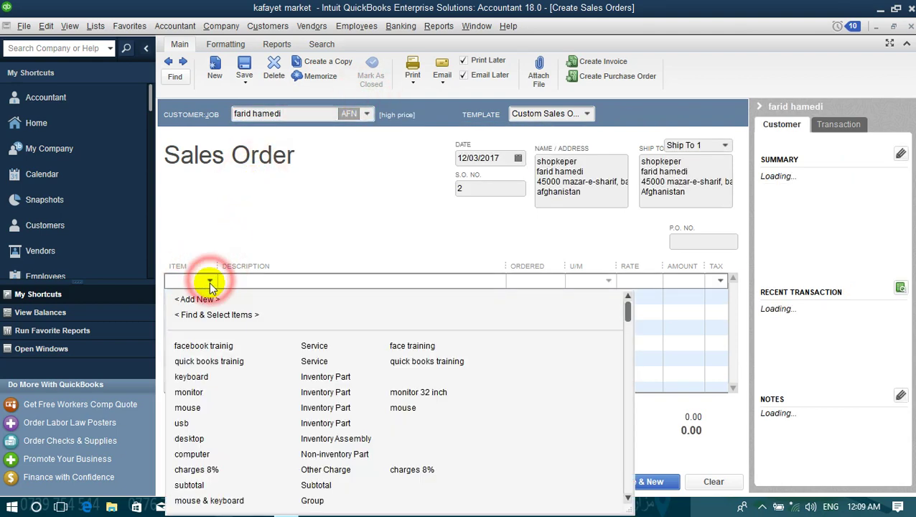
click(199, 378)
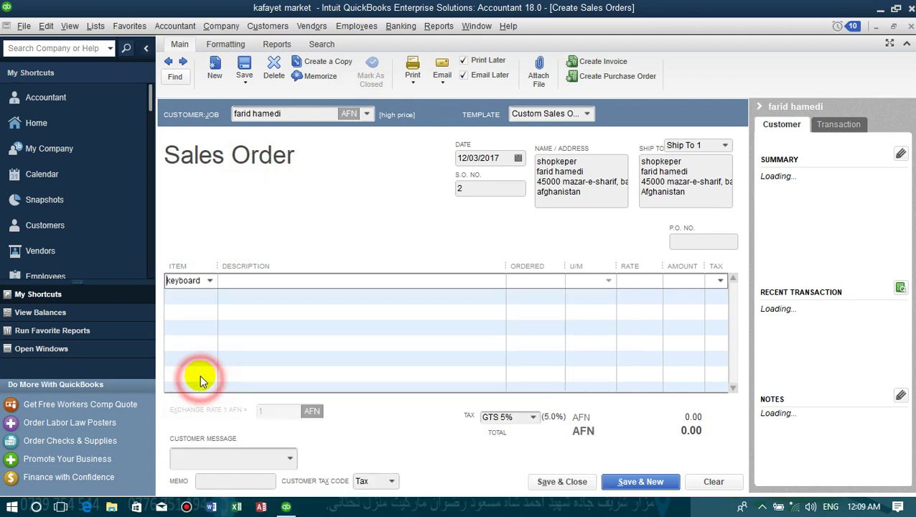
click(206, 297)
click(209, 296)
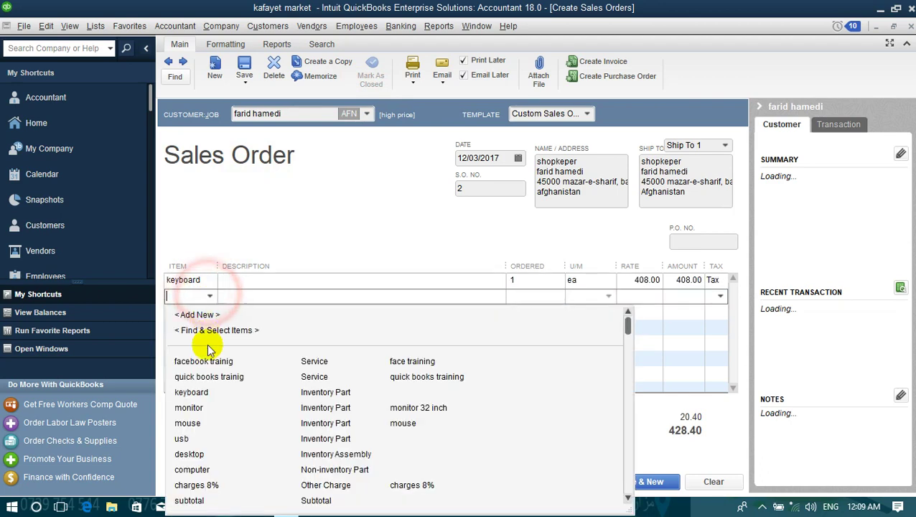
click(188, 424)
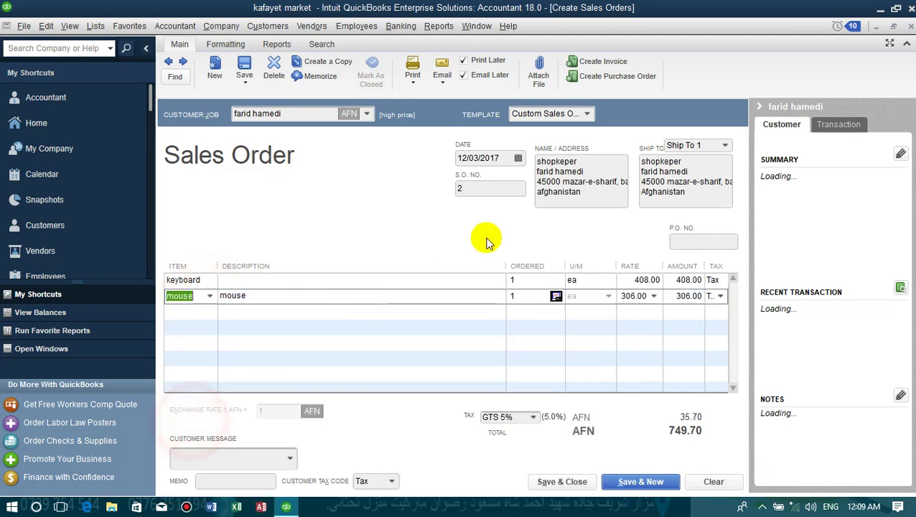
Set the ordered quantities to 3 for the keyboard and 5 for the mouse
click(520, 279)
drag(521, 279, 484, 286)
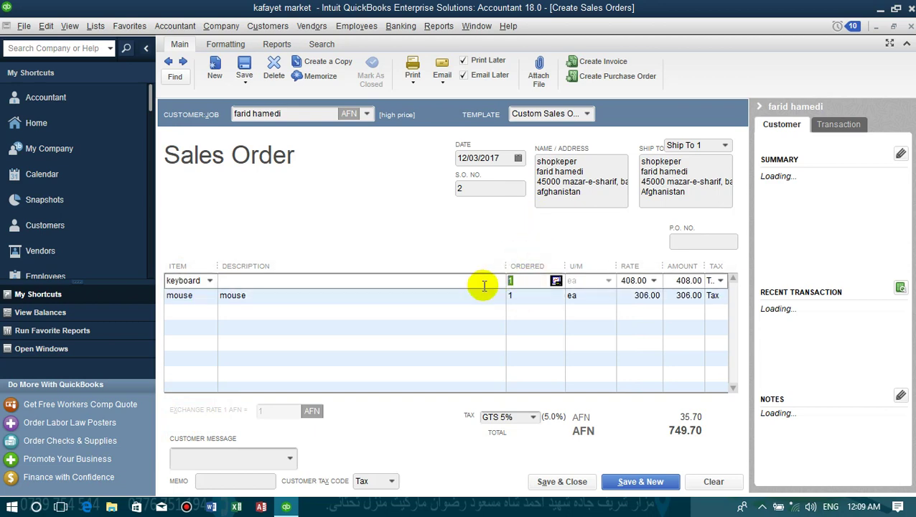
text(3)
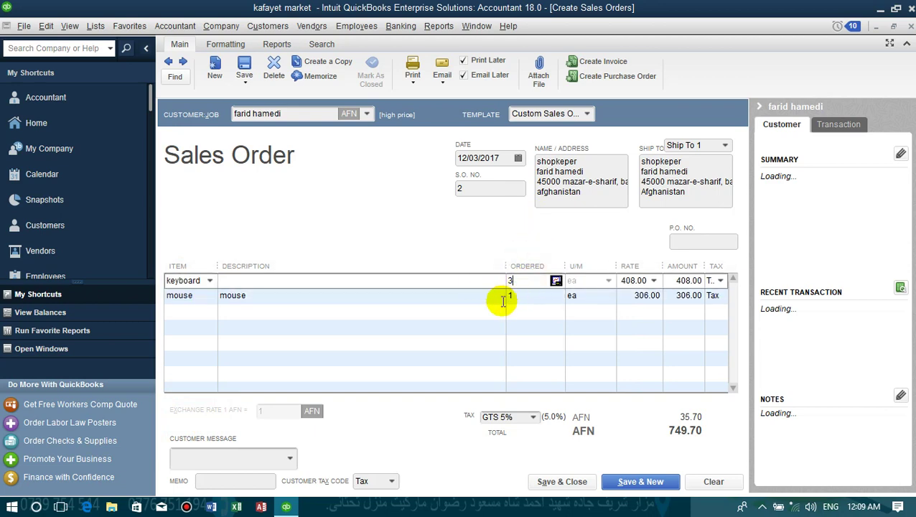
click(511, 296)
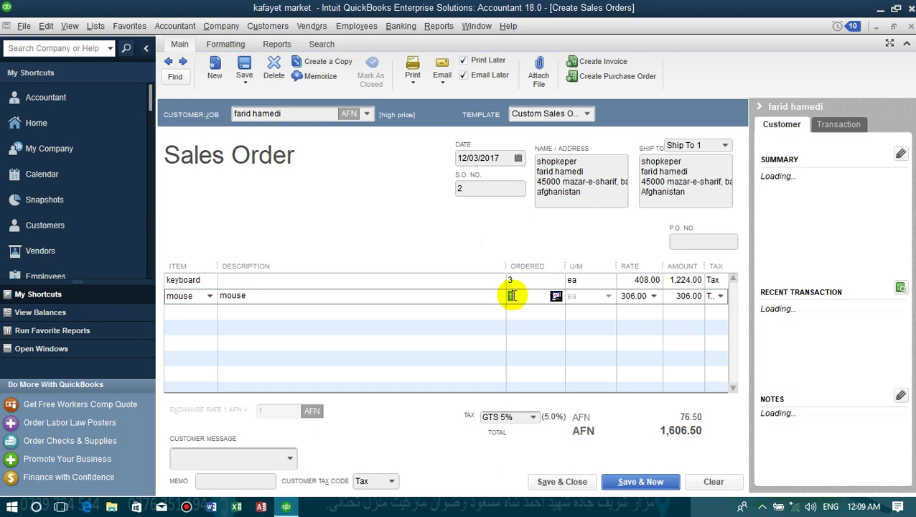
text(5)
click(444, 349)
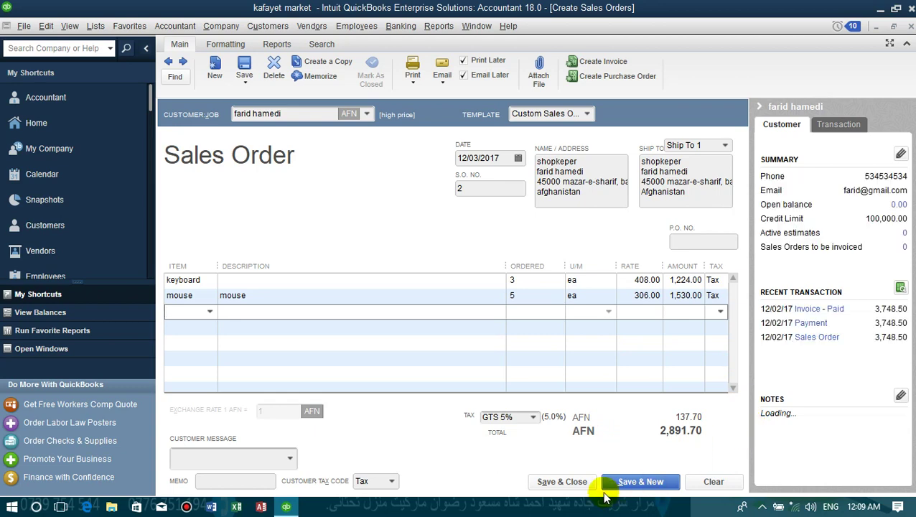
Set the sales order's tax to Out of State, and save and close the order
click(532, 416)
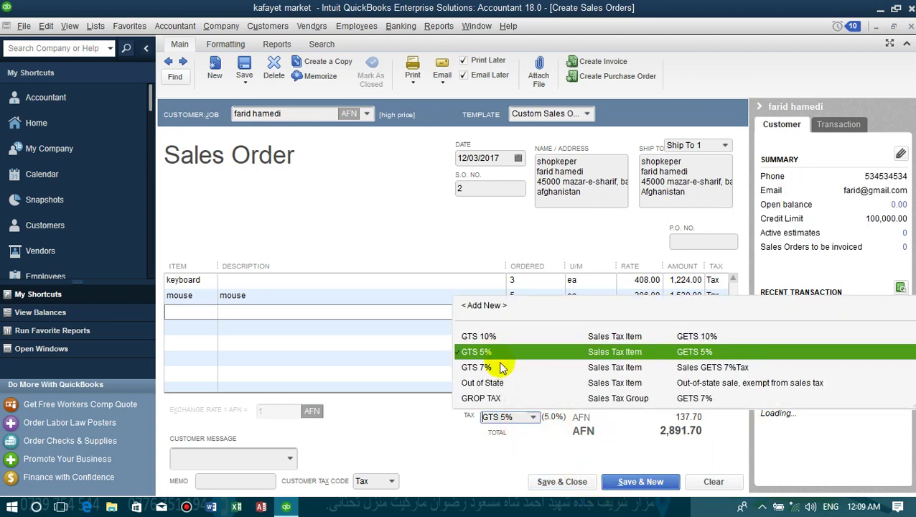
click(501, 385)
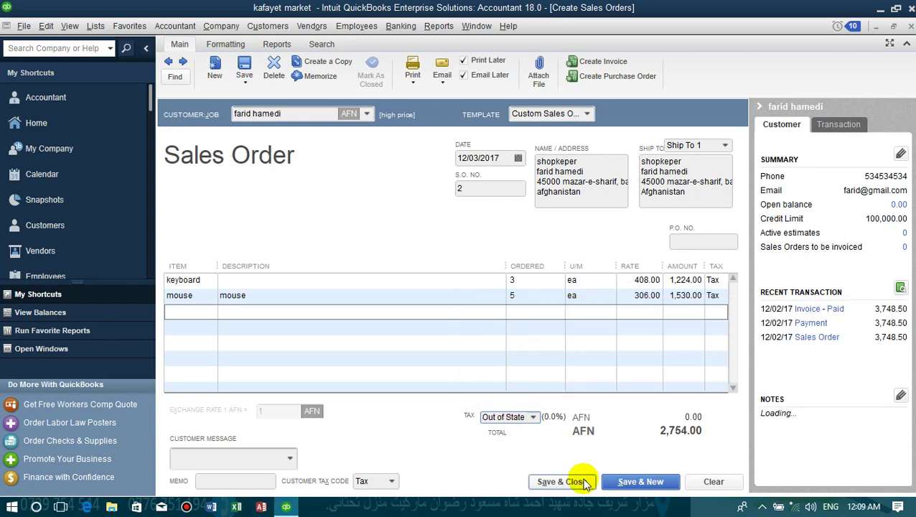
click(581, 483)
click(379, 196)
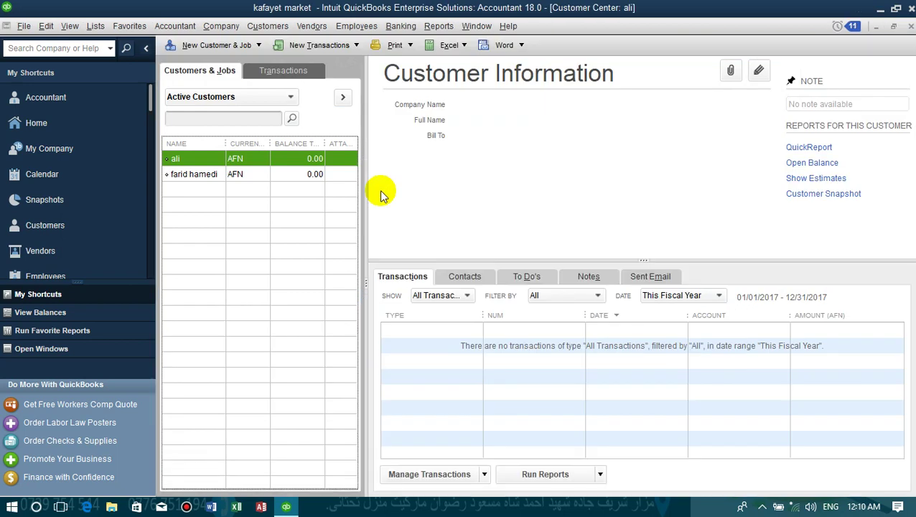
Check the items' quantities on hand in the Physical Inventory Worksheet and close the report
click(316, 26)
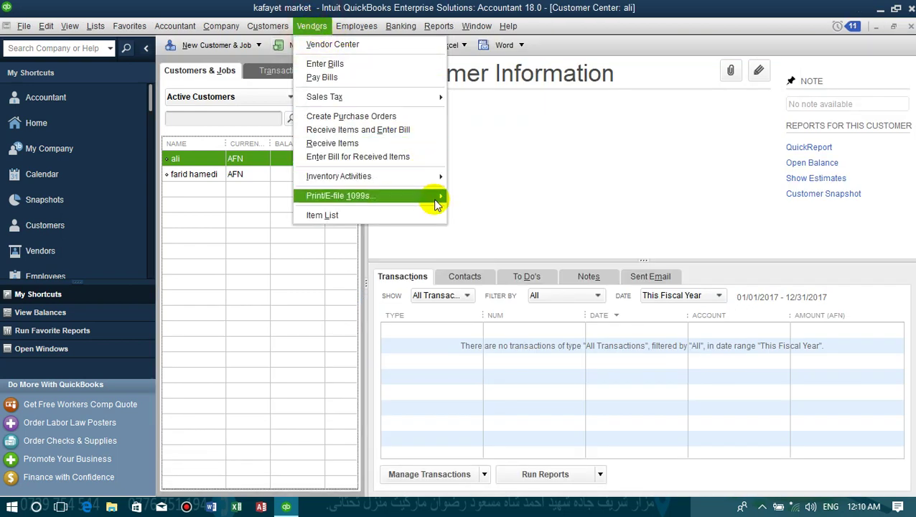
mouse_move(415, 179)
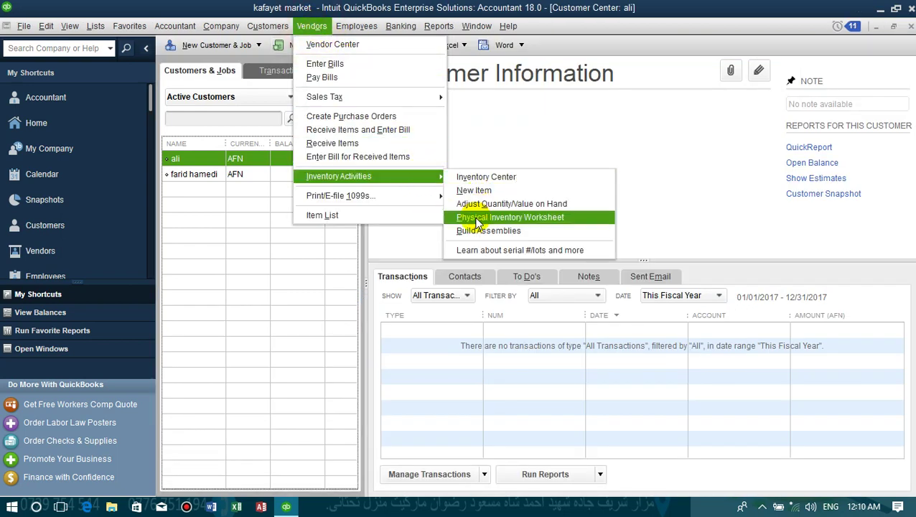
click(478, 220)
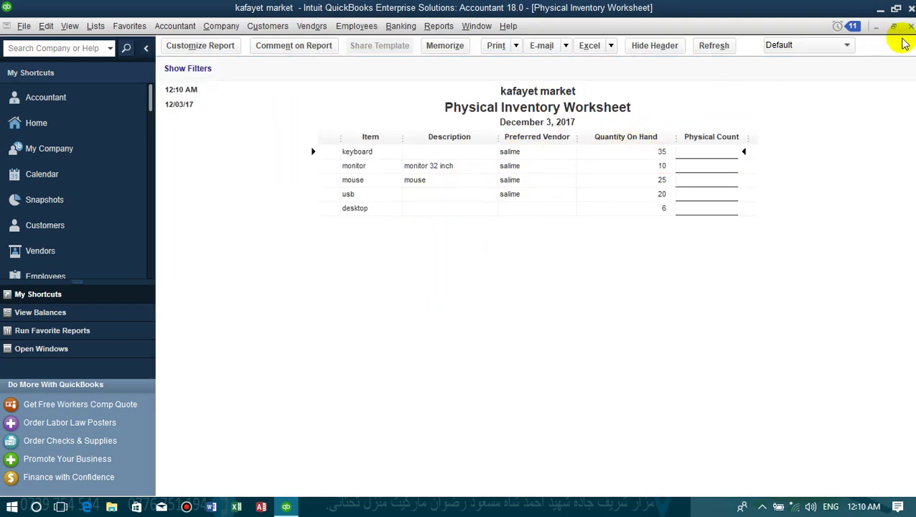
key(Escape)
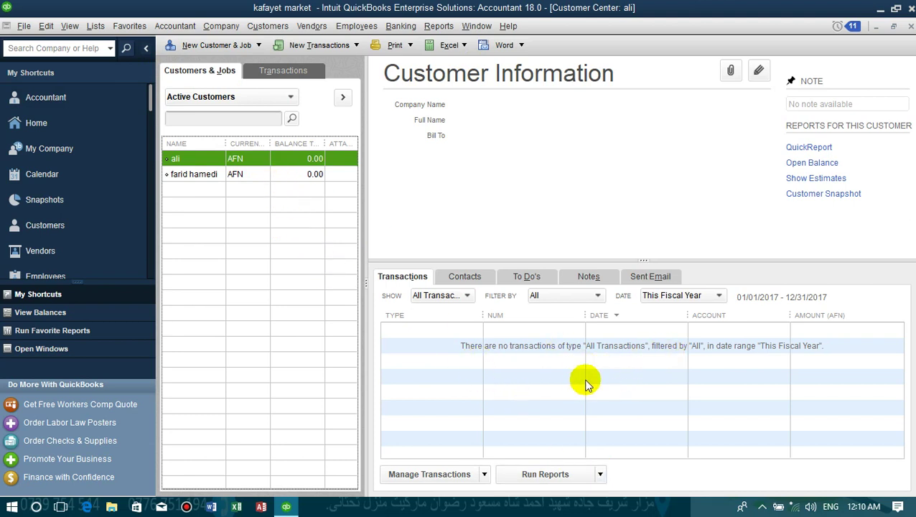
Review the shopkeper customer's transactions and start a new invoice for that customer
click(221, 174)
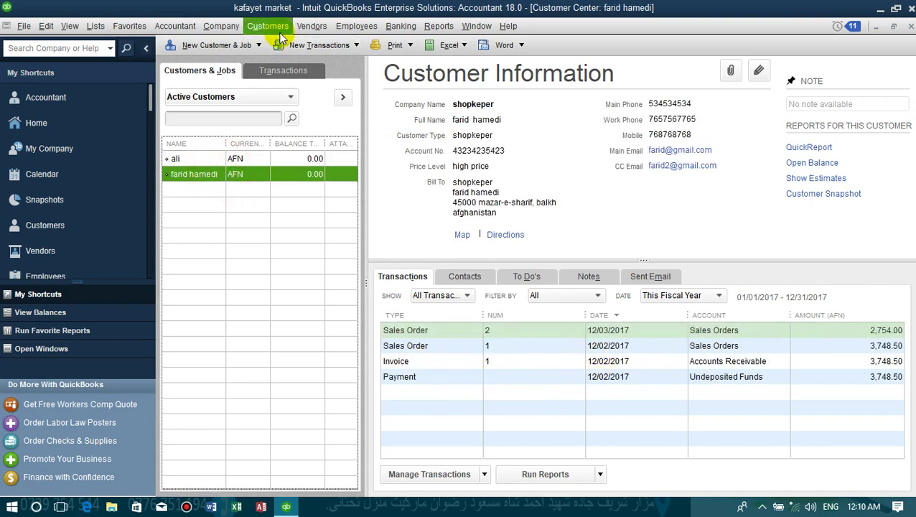
click(270, 27)
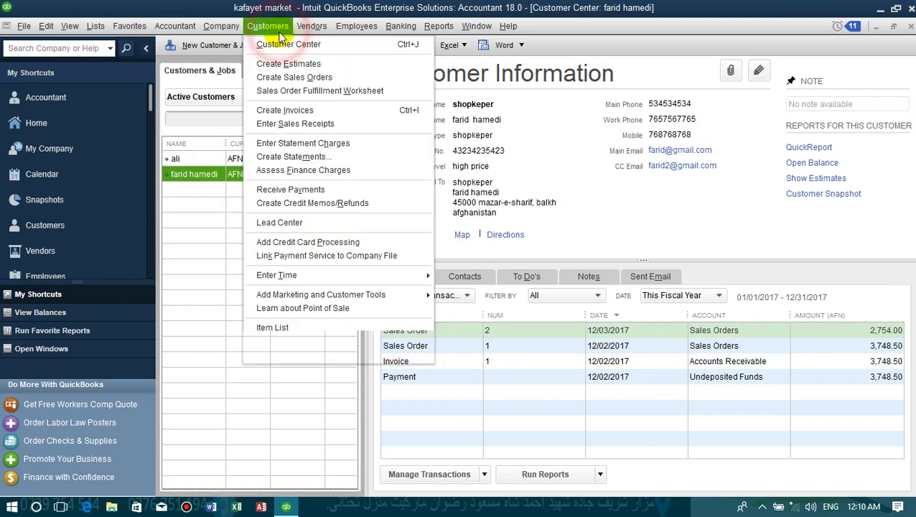
click(287, 111)
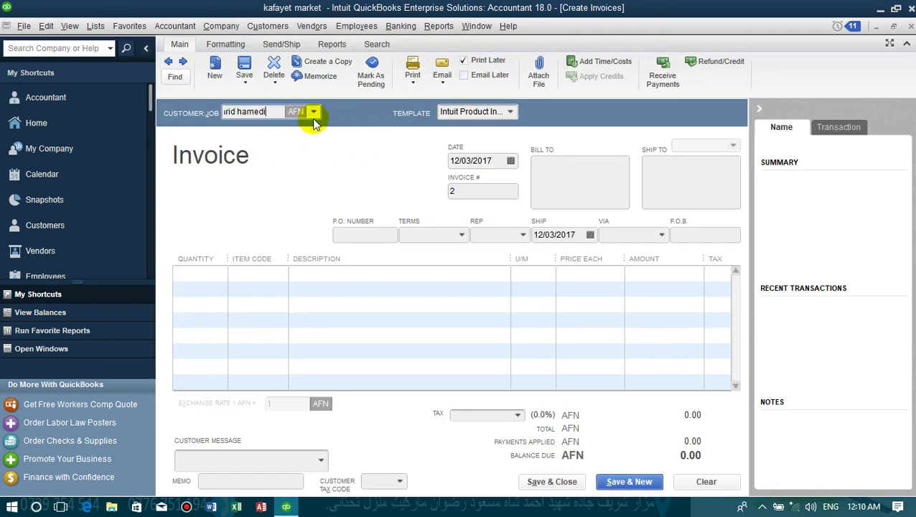
click(314, 112)
click(257, 179)
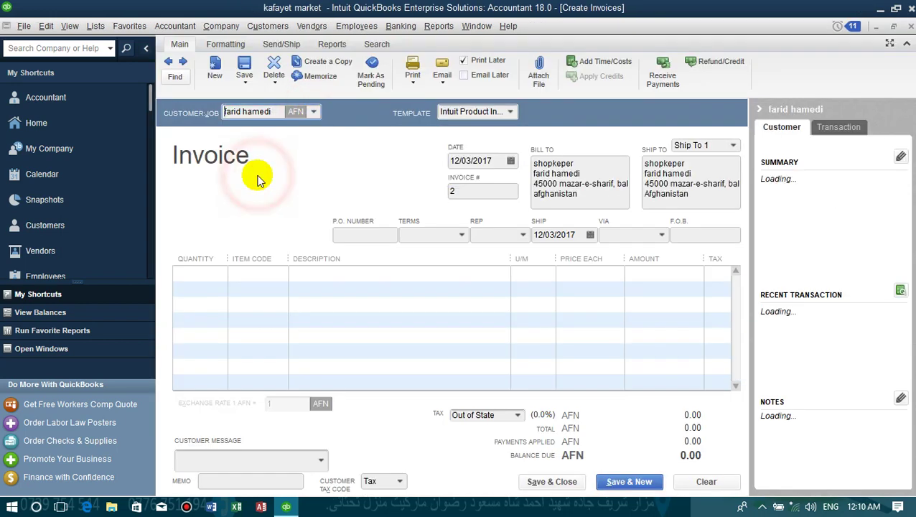
Fill the invoice from the entire available sales order dated 12/03/2017, and save and close it
click(278, 220)
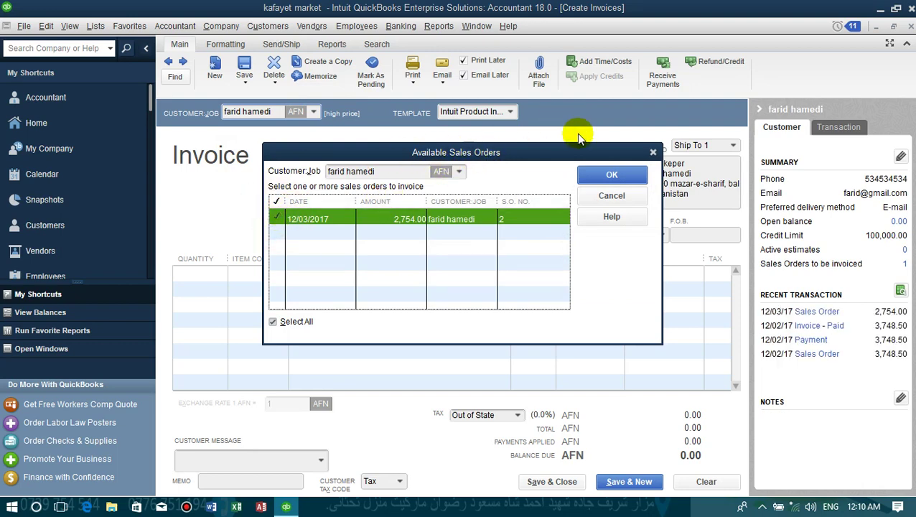
click(612, 174)
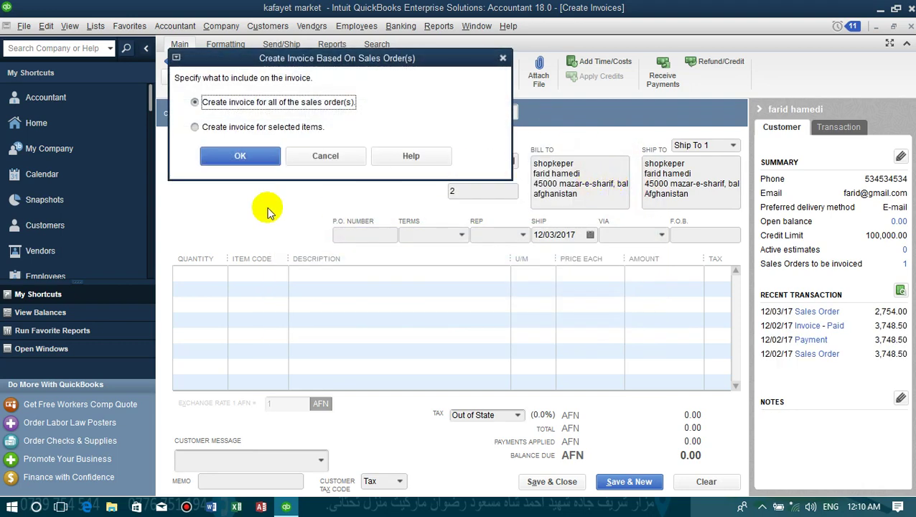
click(251, 156)
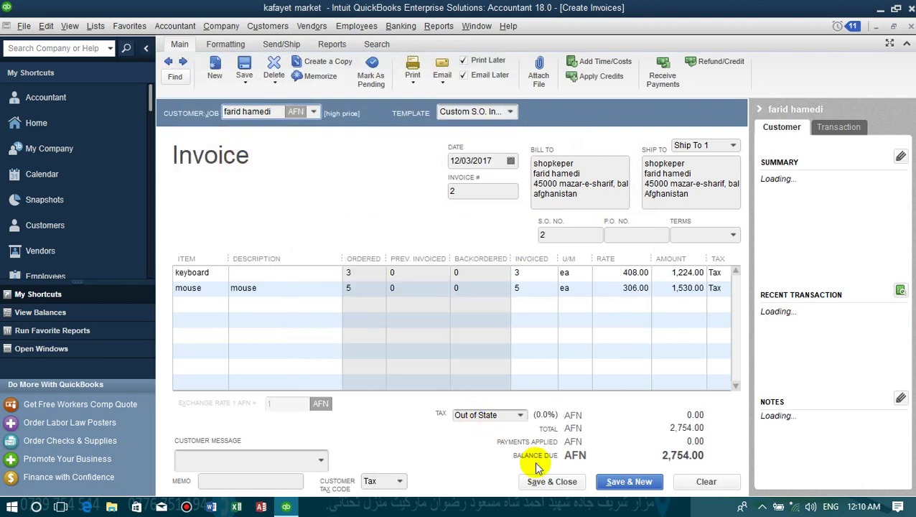
click(553, 482)
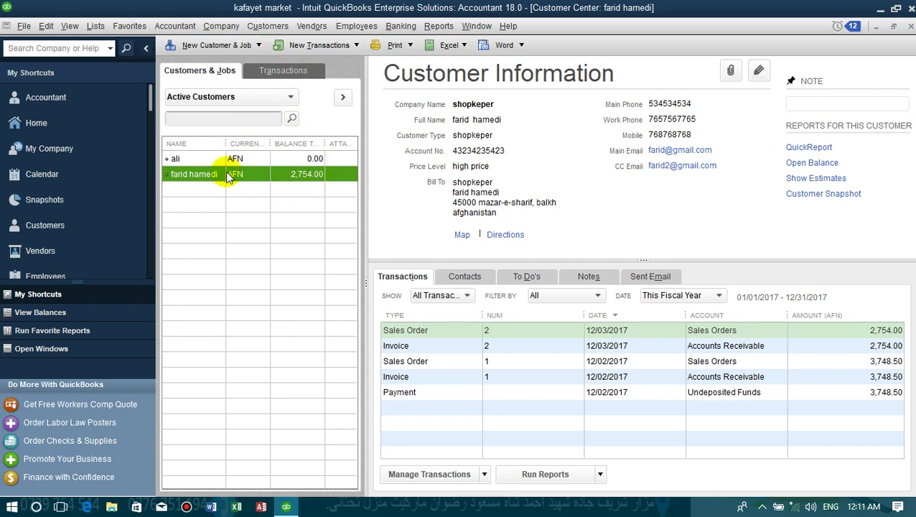
Start receiving a payment from the shopkeper customer and select the open invoice dated 12/03/2017
click(260, 27)
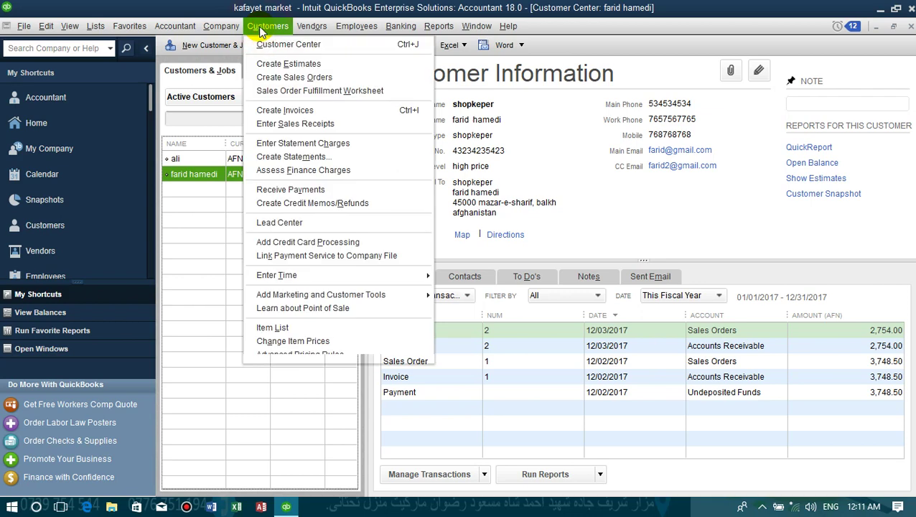
click(305, 189)
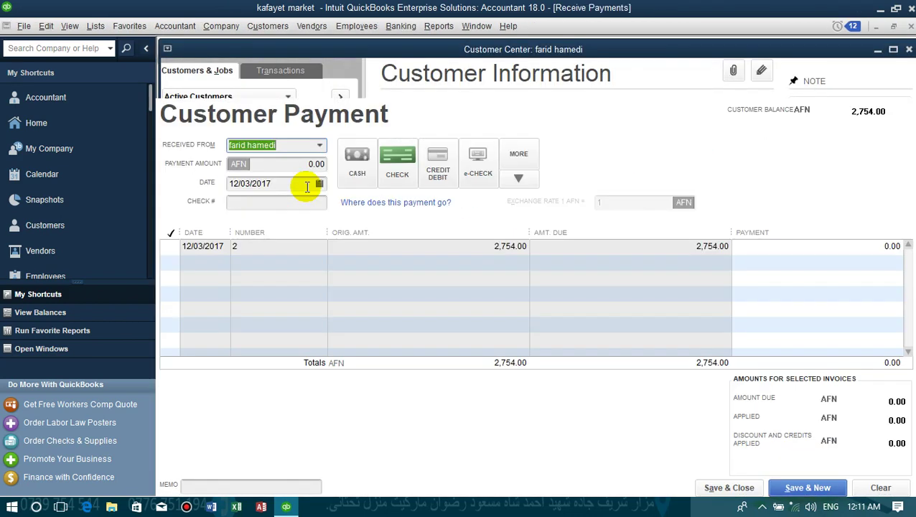
click(168, 245)
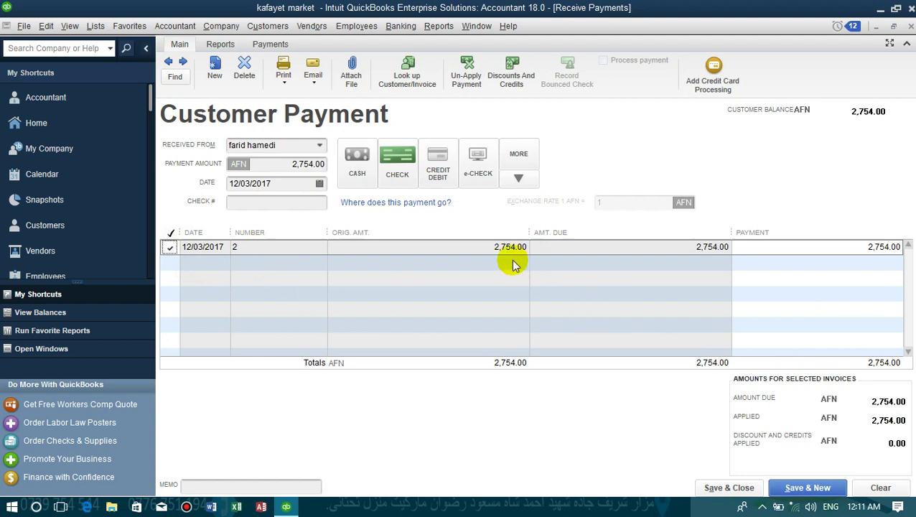
Set the received payment amount to 1,000.00 AFN for the selected invoice
click(271, 162)
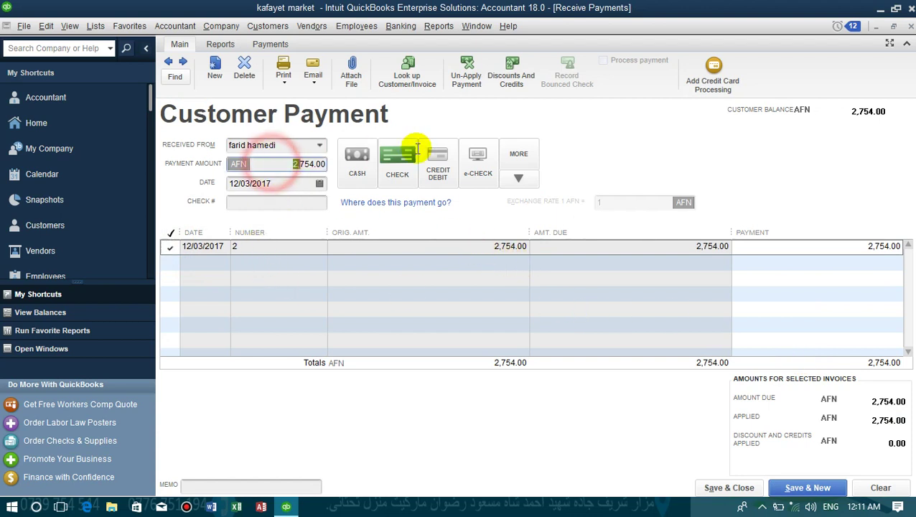
click(482, 248)
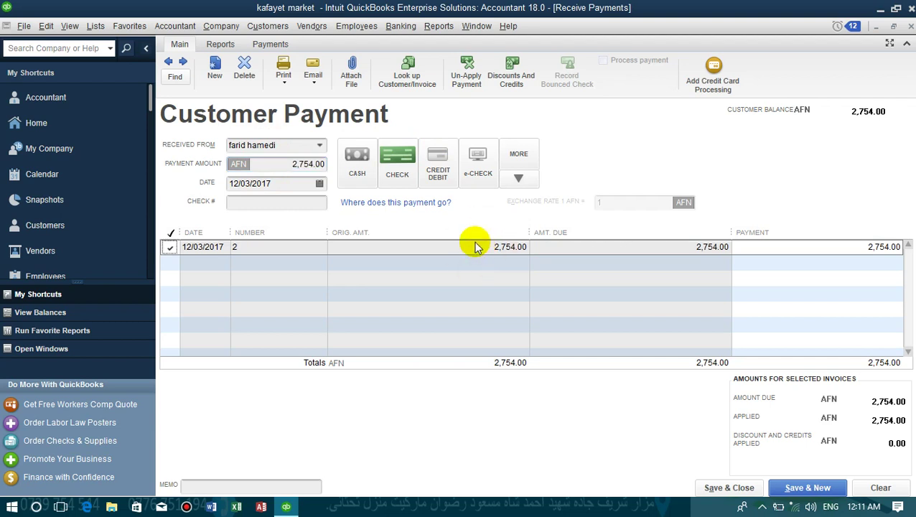
click(262, 164)
text(1000)
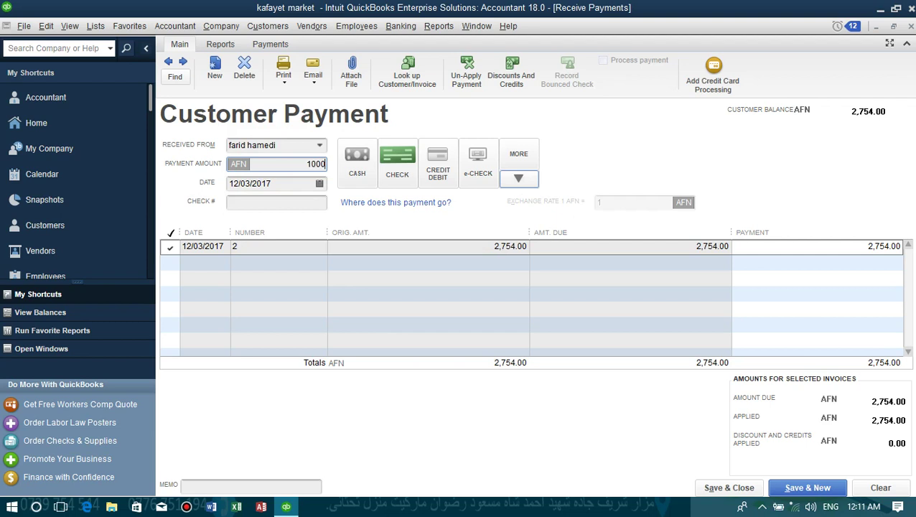
click(459, 296)
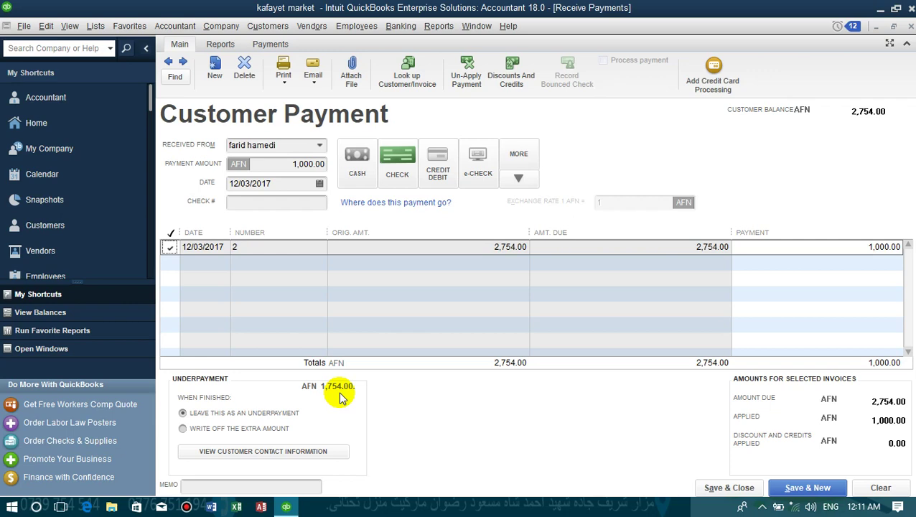
Choose Check as the payment method, and save and close the customer payment
click(396, 161)
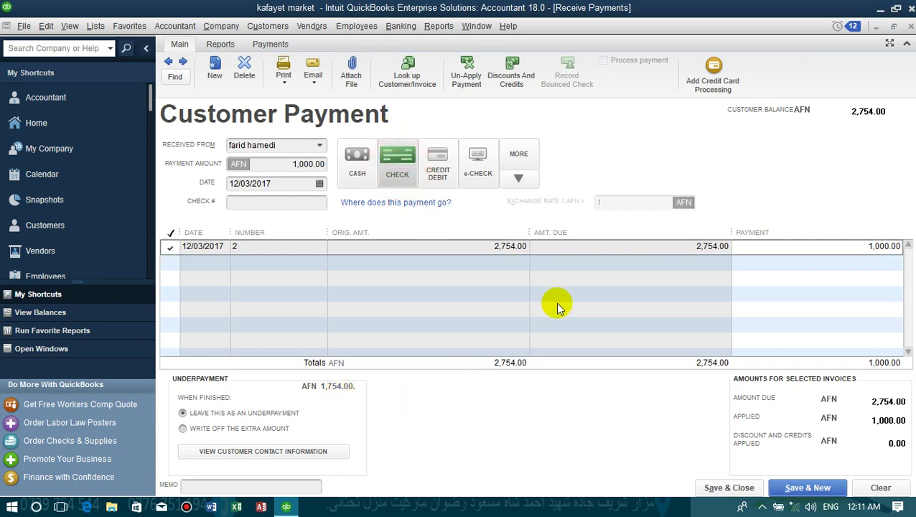
click(742, 487)
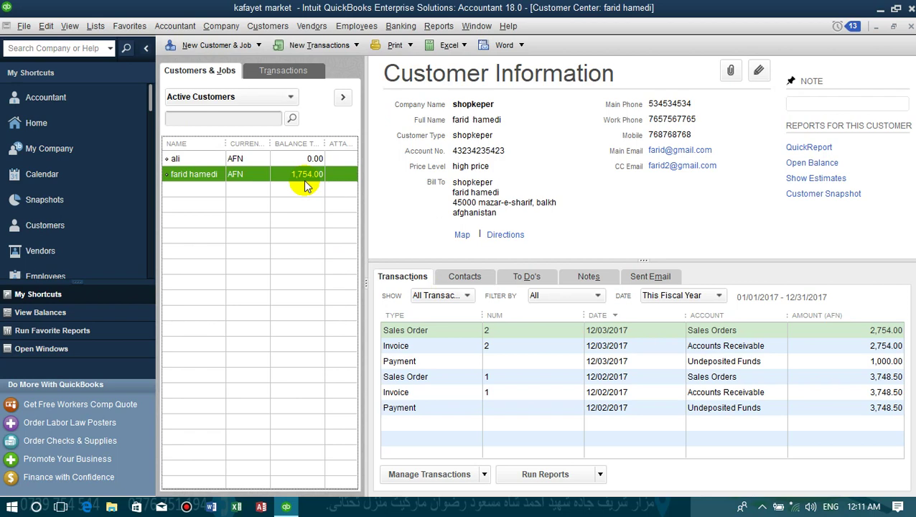
Record another payment of 500.00 AFN from the shopkeeper customer against the invoice dated 12/03/2017, and save and close it
click(266, 27)
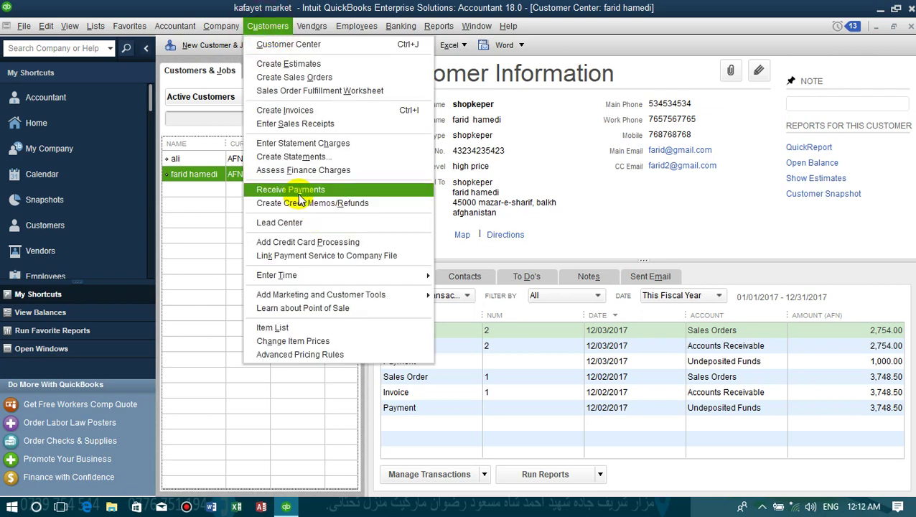
click(300, 195)
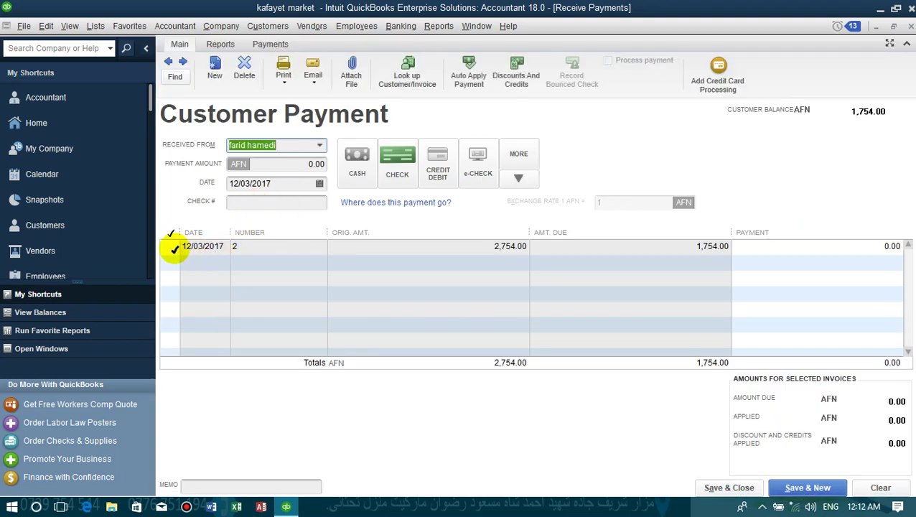
click(172, 247)
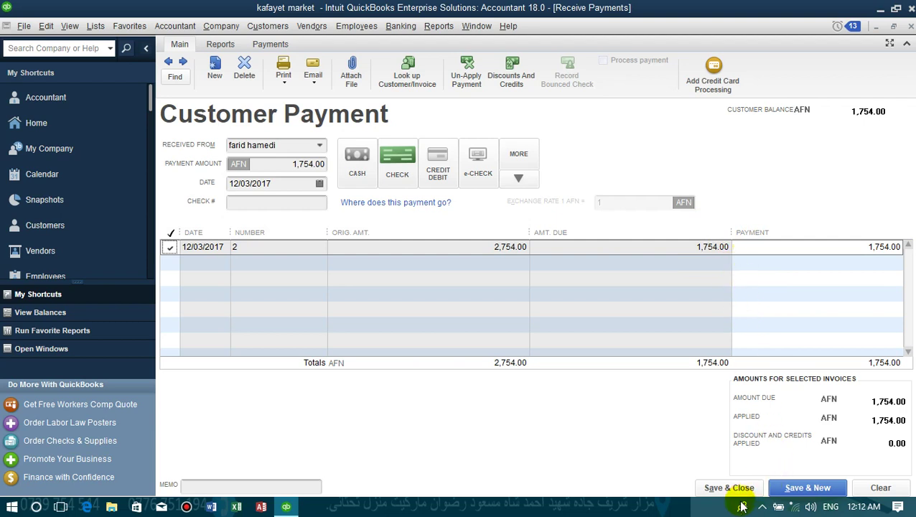
click(291, 165)
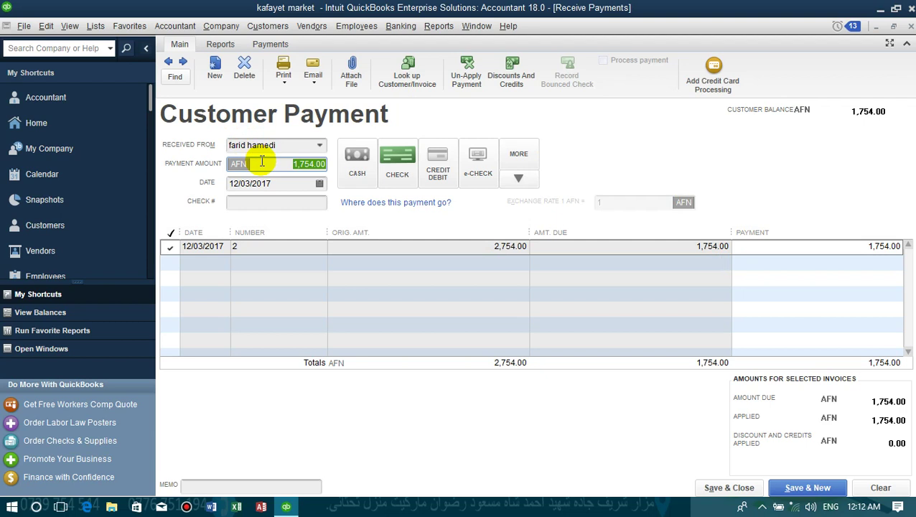
text(500)
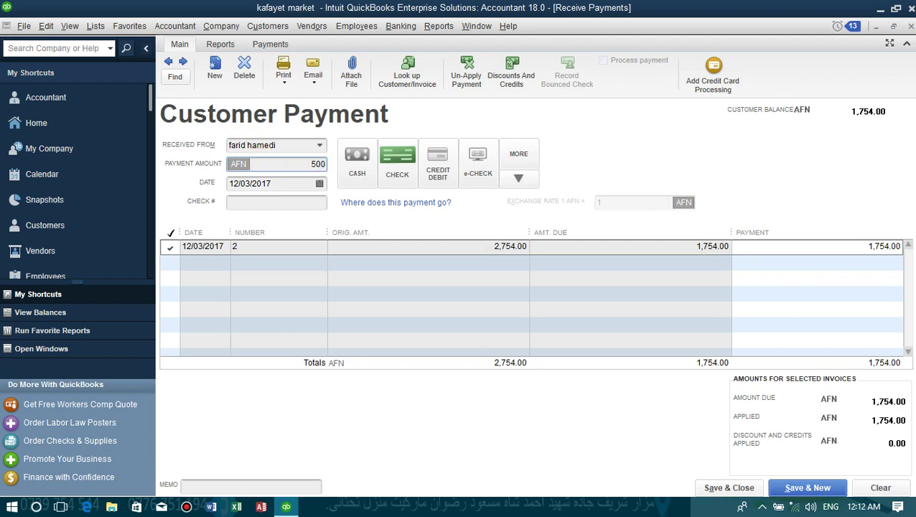
click(409, 322)
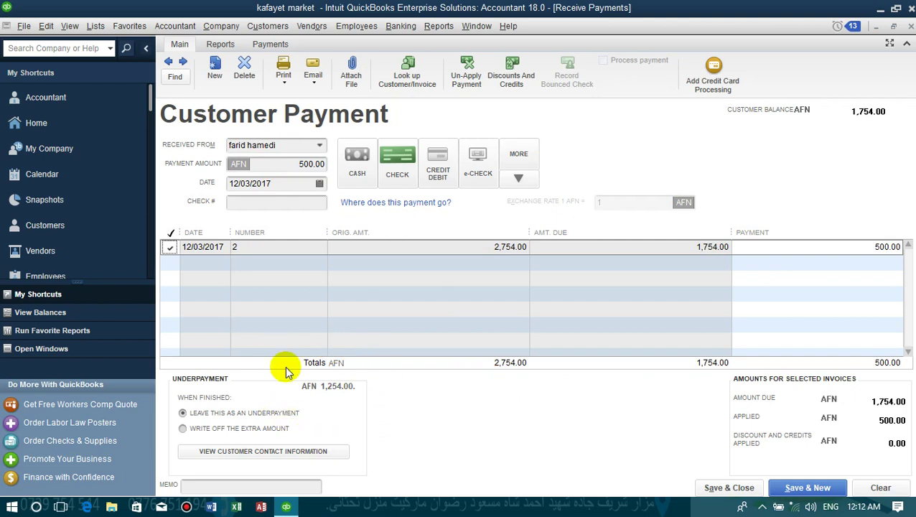
click(727, 488)
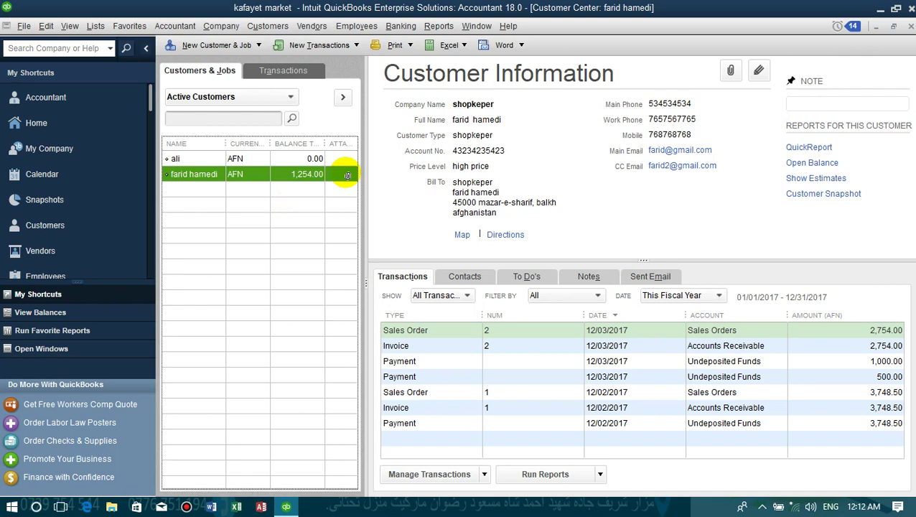
Record a final payment of 1,254.00 AFN from the shopkeeper customer for the invoice dated 12/03/2017, and save and close it
click(269, 26)
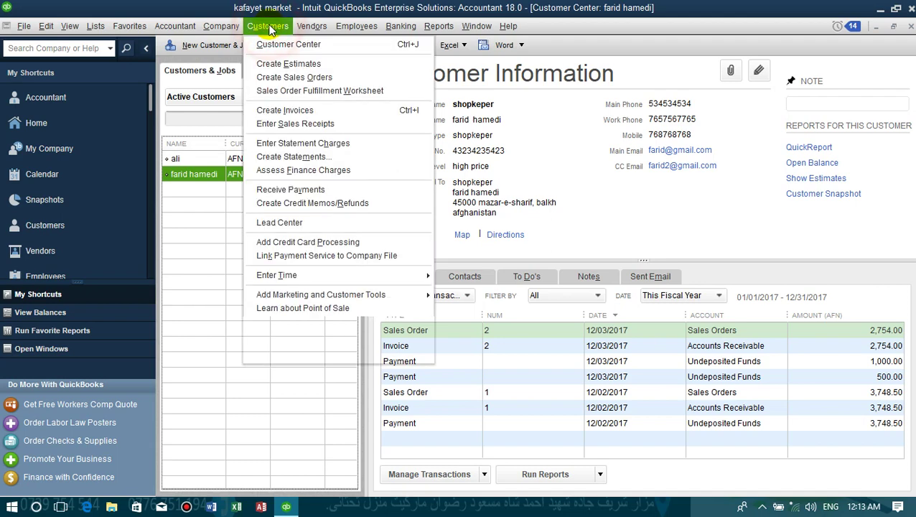
click(305, 191)
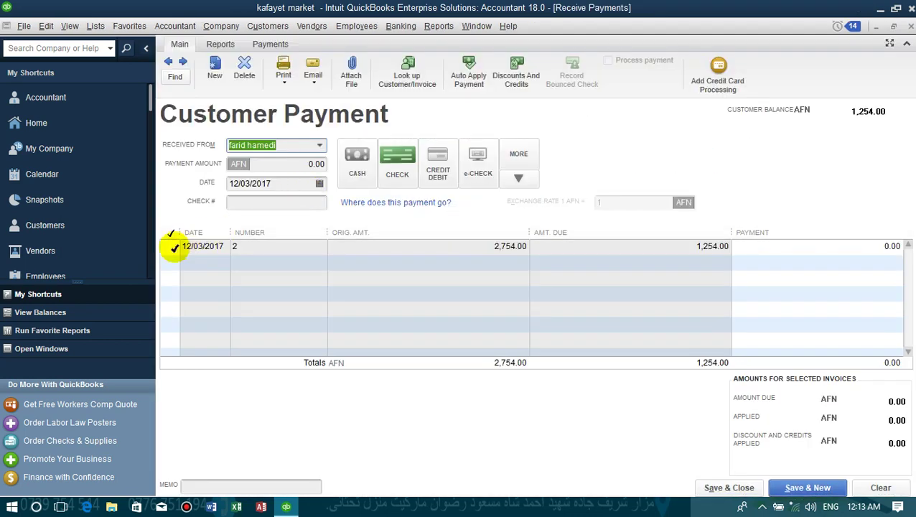
click(173, 246)
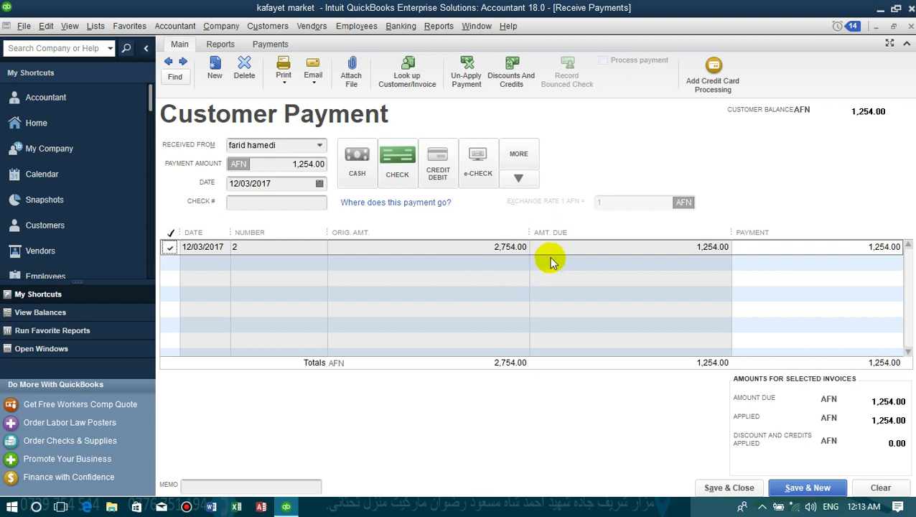
click(529, 232)
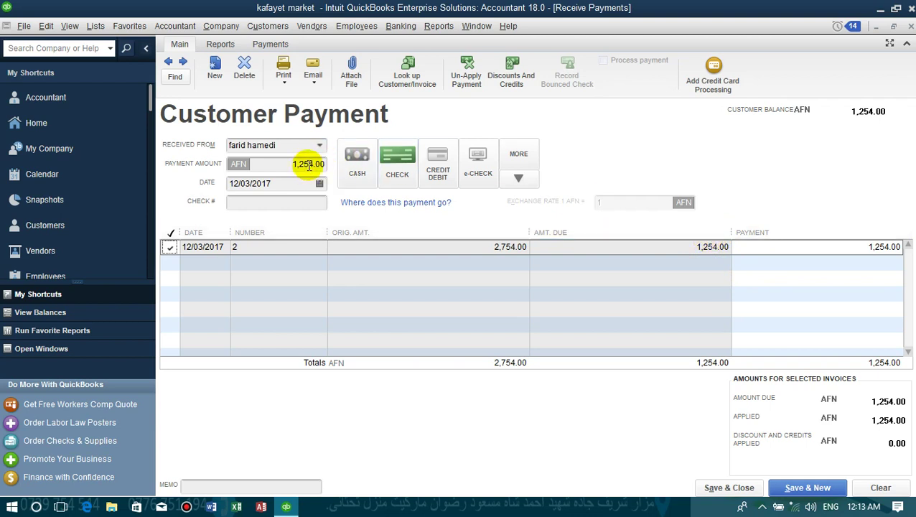
click(744, 490)
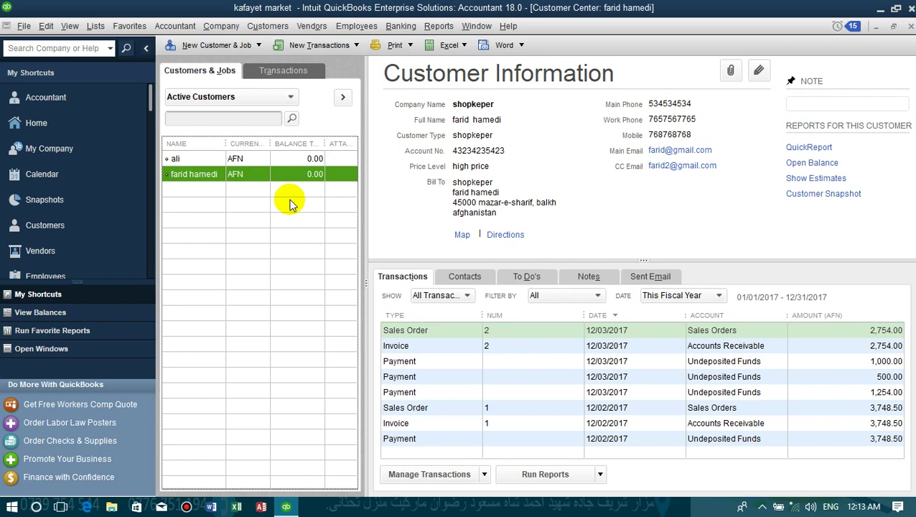
Start a new estimate for the first customer in the customer list
click(268, 26)
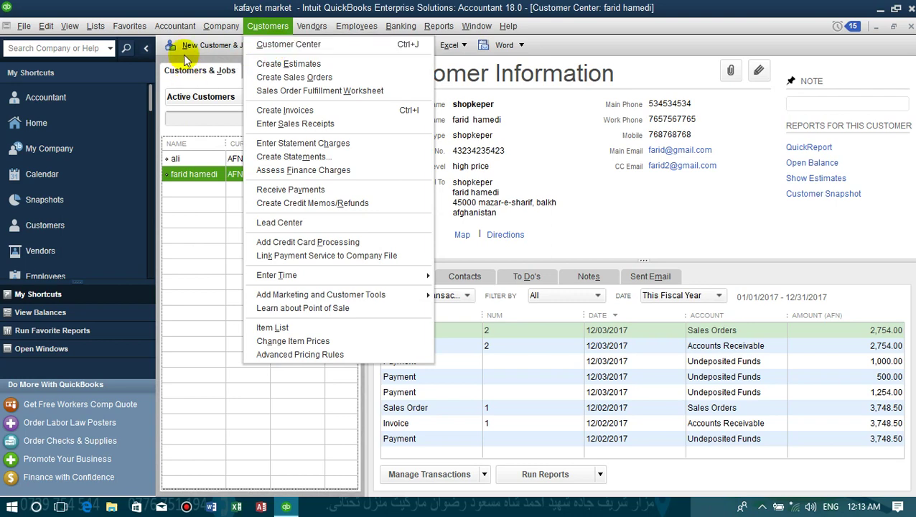
click(282, 65)
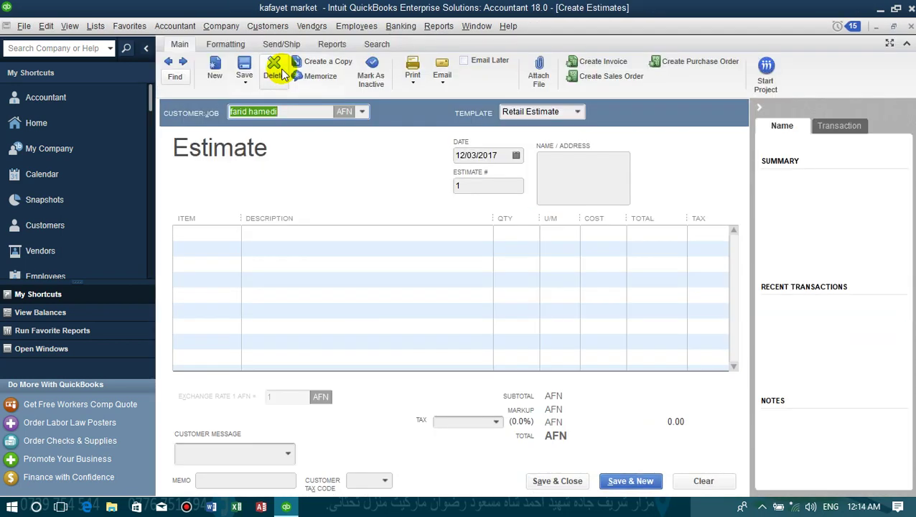
click(362, 111)
click(299, 162)
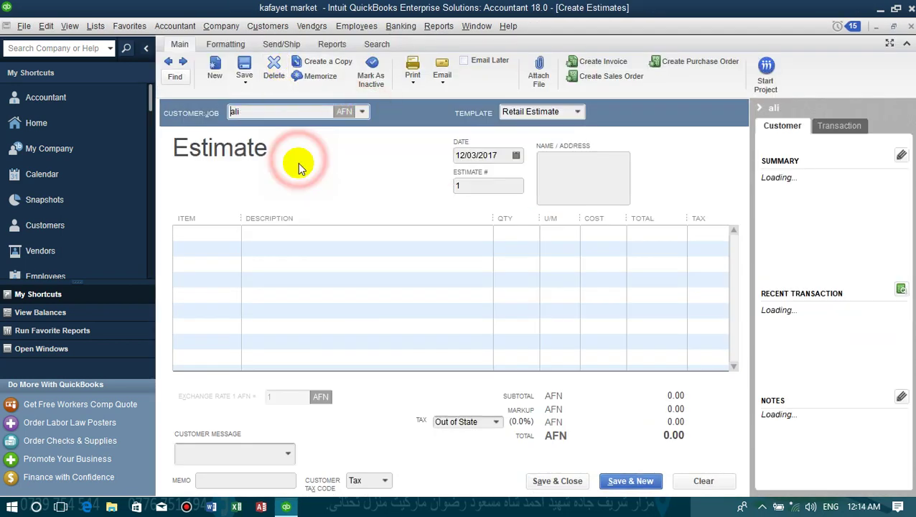
Add one keyboard and one mouse to the estimate, and save and close it
click(218, 230)
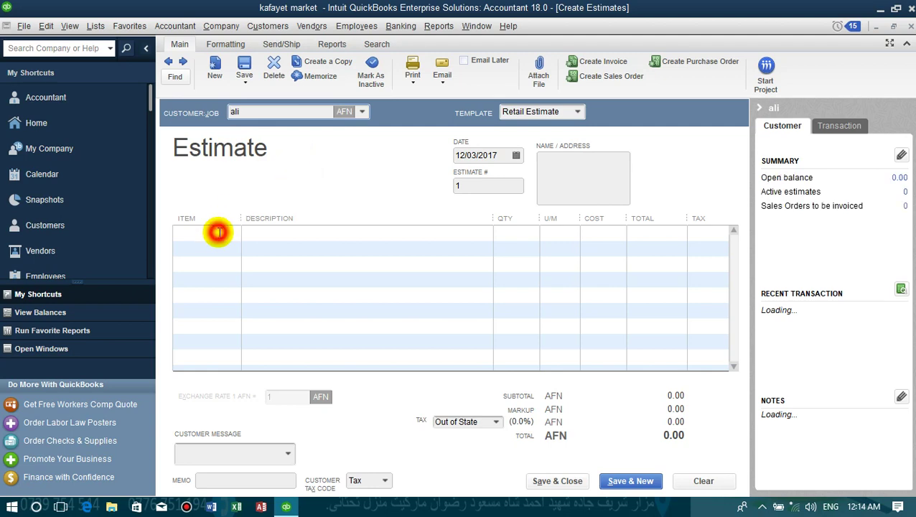
click(232, 231)
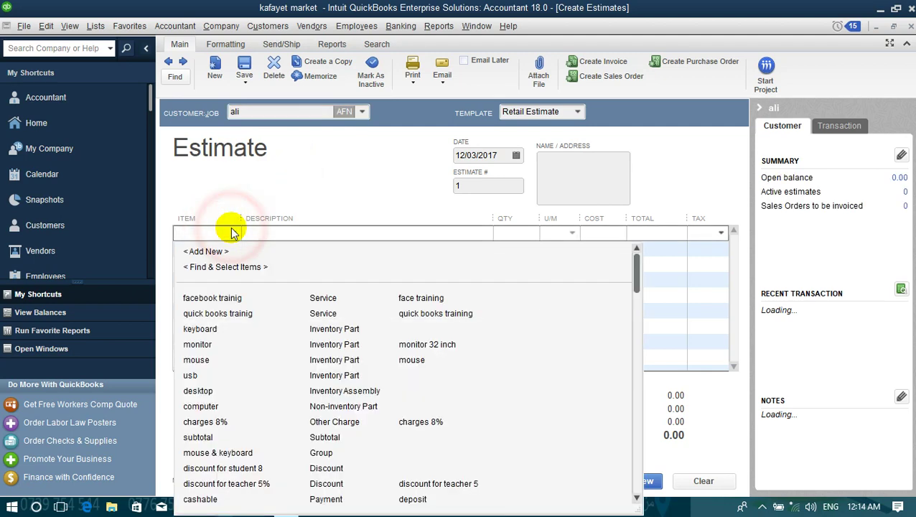
click(199, 329)
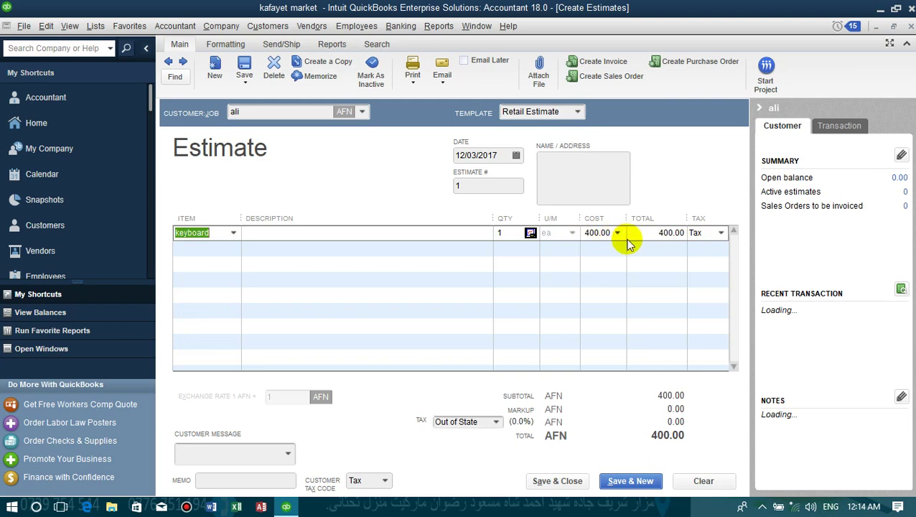
click(198, 249)
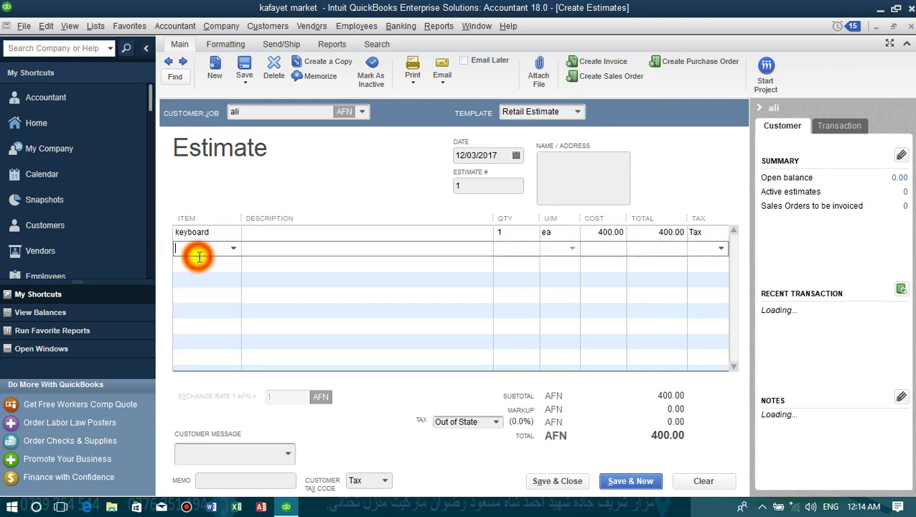
click(234, 248)
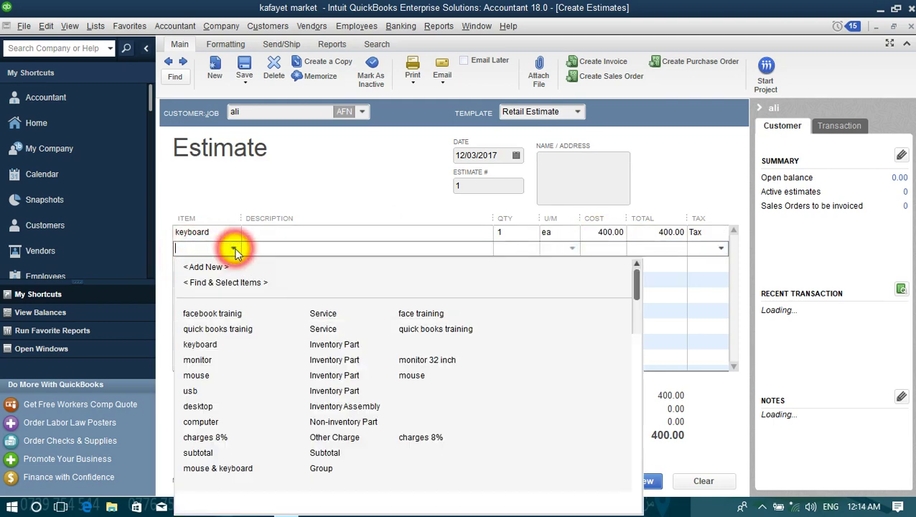
click(204, 375)
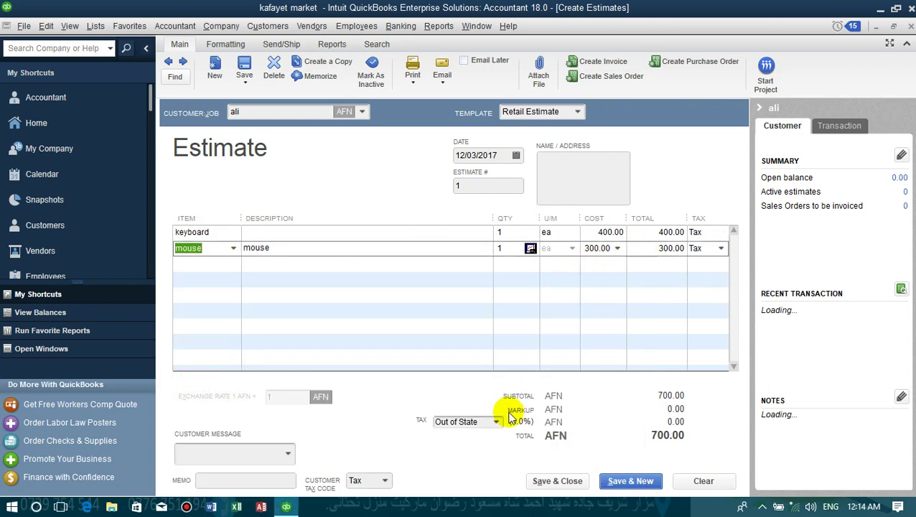
click(558, 481)
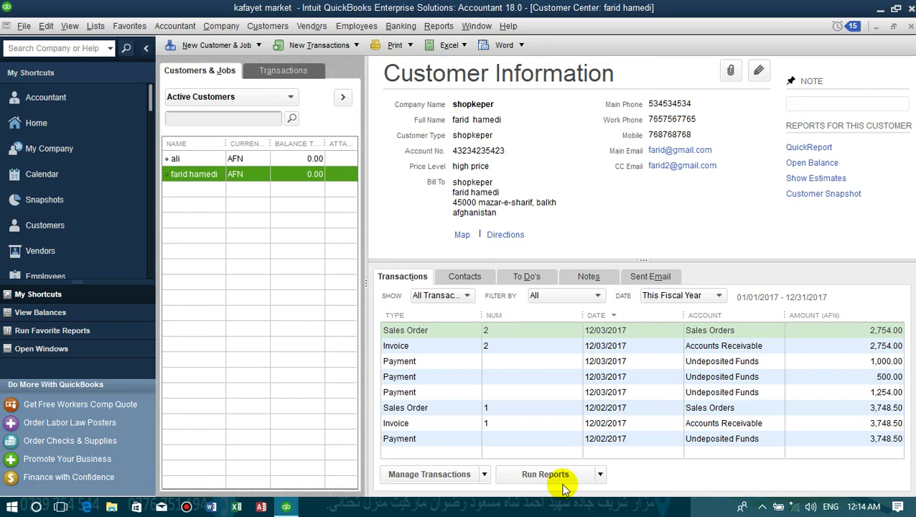
click(264, 26)
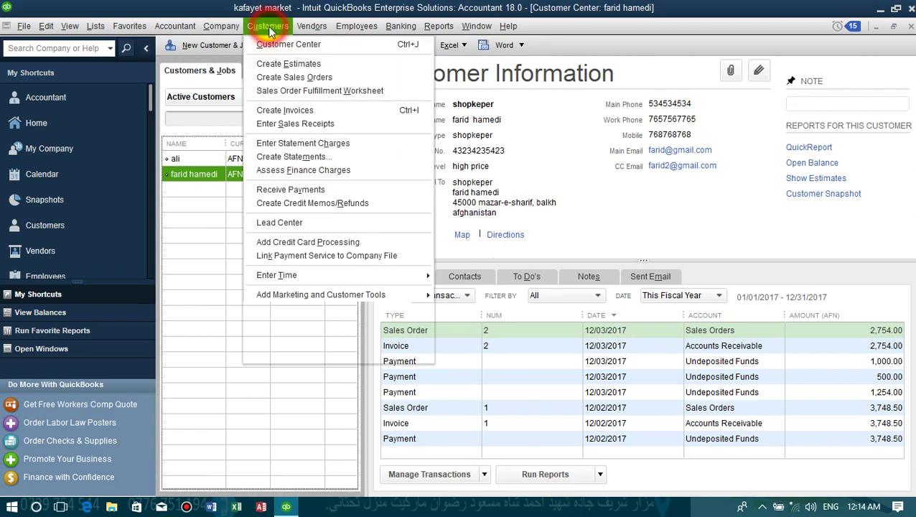
click(274, 76)
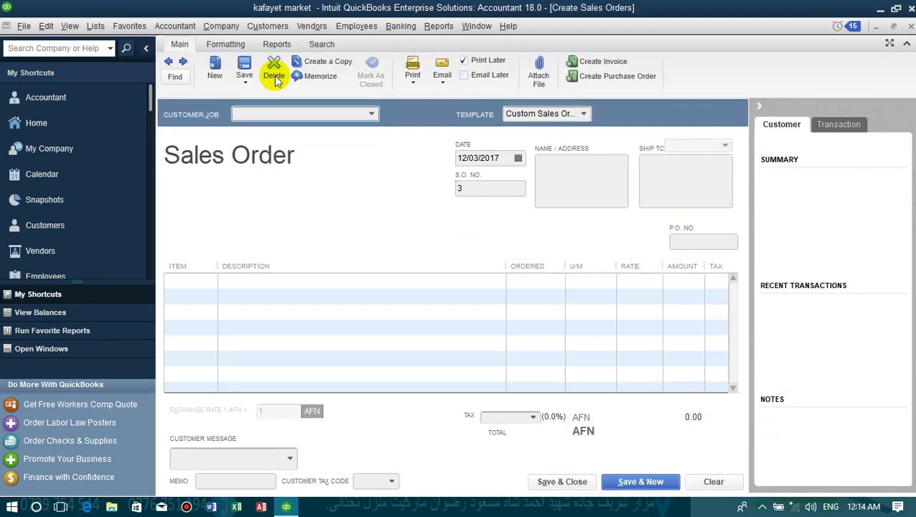
click(372, 115)
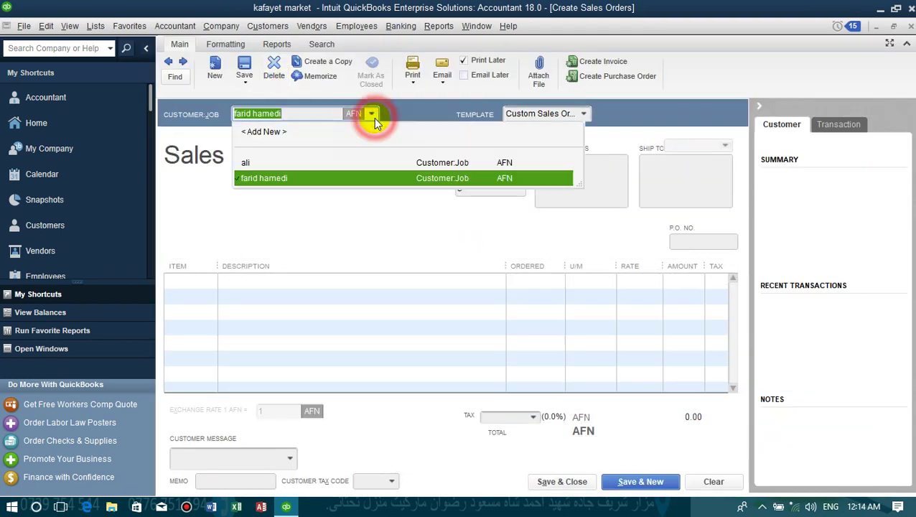
click(294, 163)
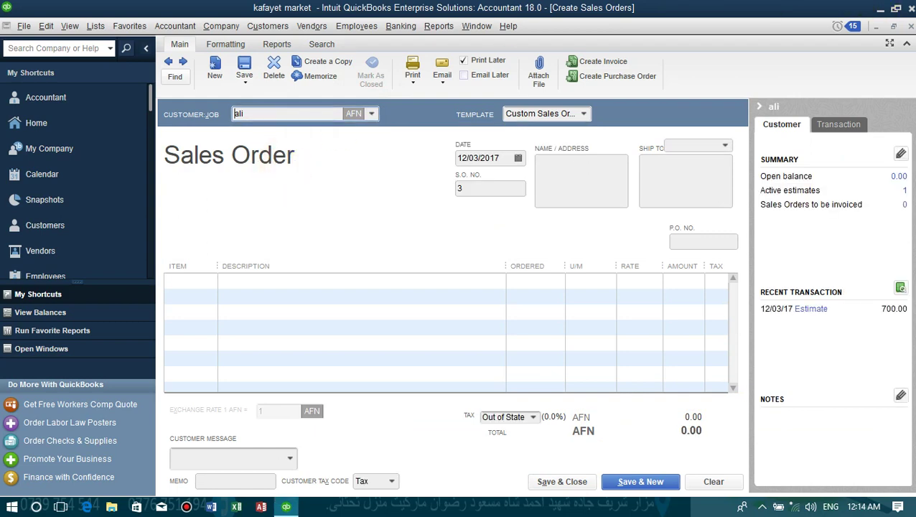
key(Escape)
click(456, 167)
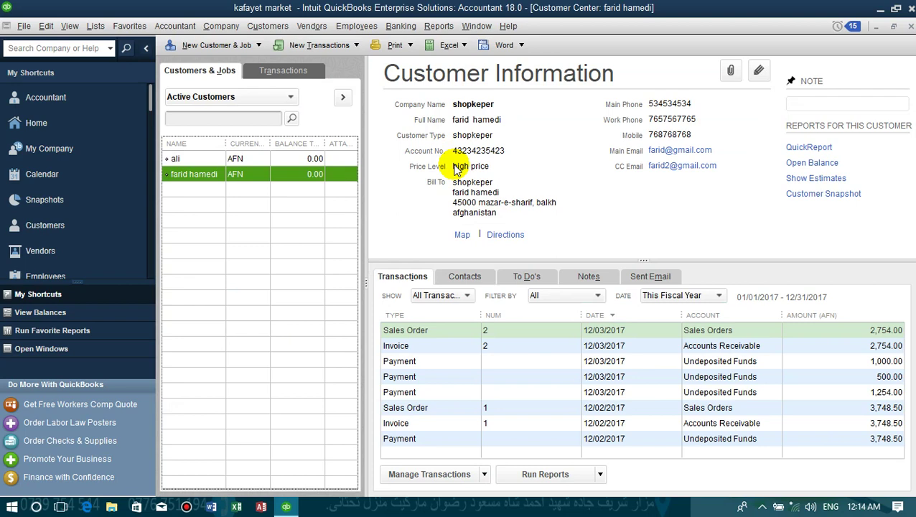
Check the items' quantities on hand in the Physical Inventory Worksheet, and close the report
click(310, 26)
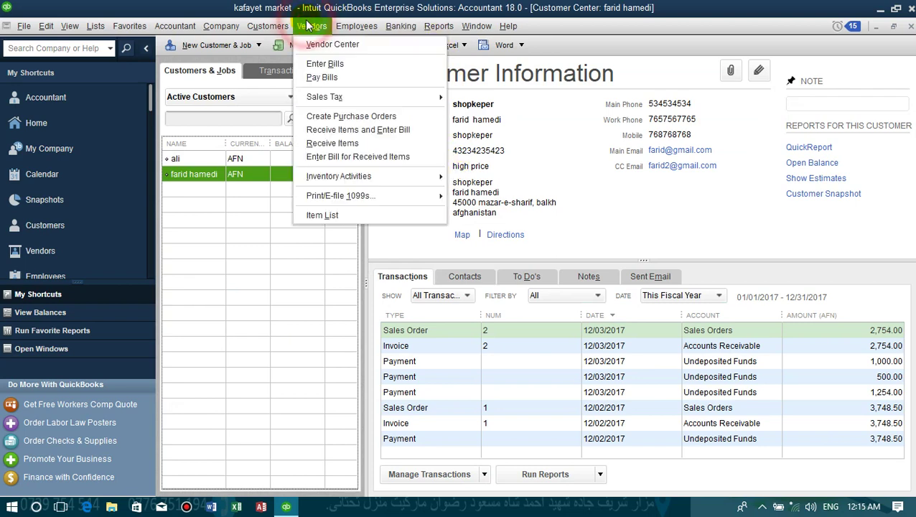
mouse_move(402, 182)
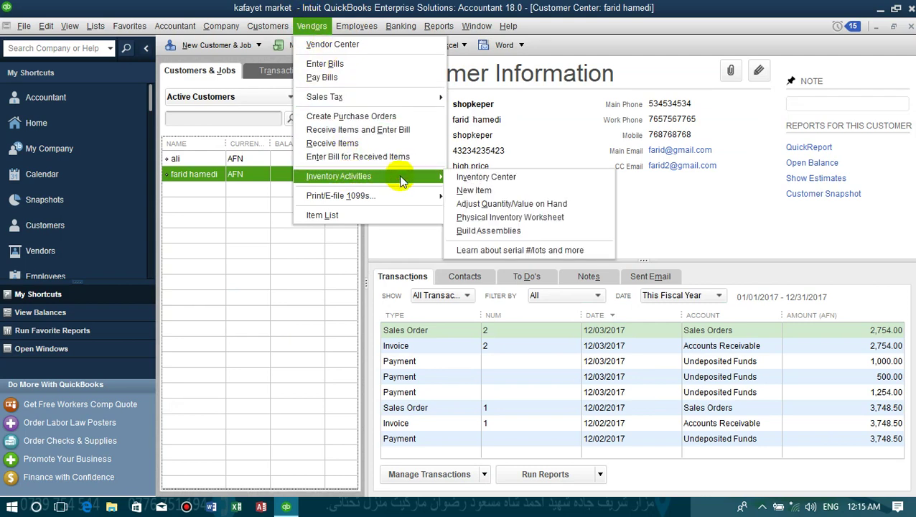
click(482, 217)
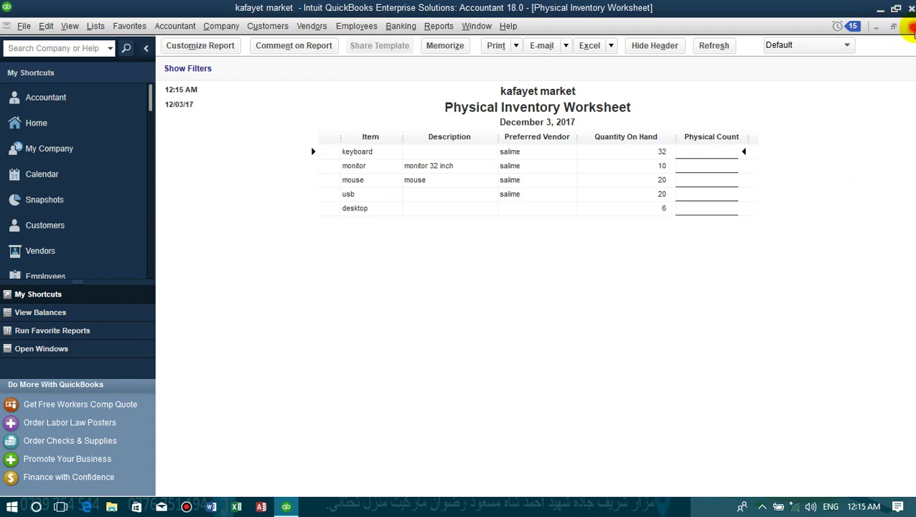
click(908, 27)
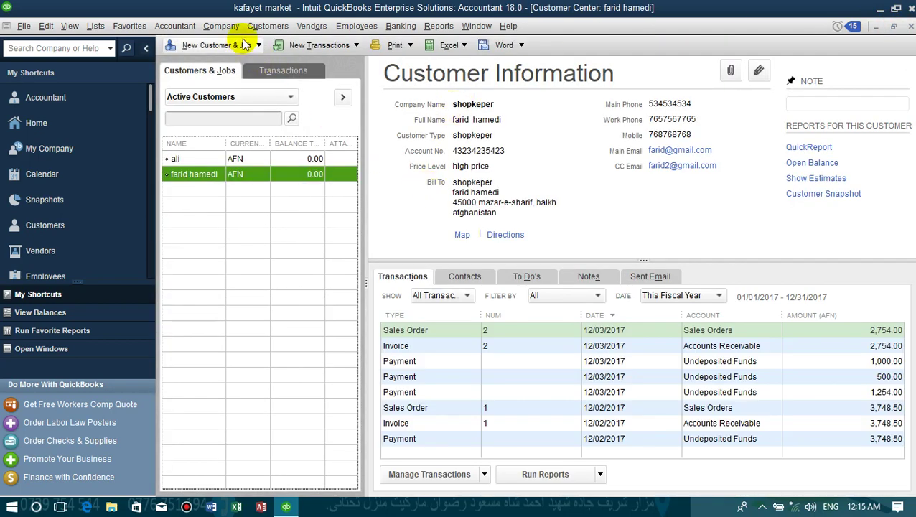
Create an invoice for the first customer in the customer list from the 12/03/2017 estimate, covering the entire estimate (100%)
click(273, 26)
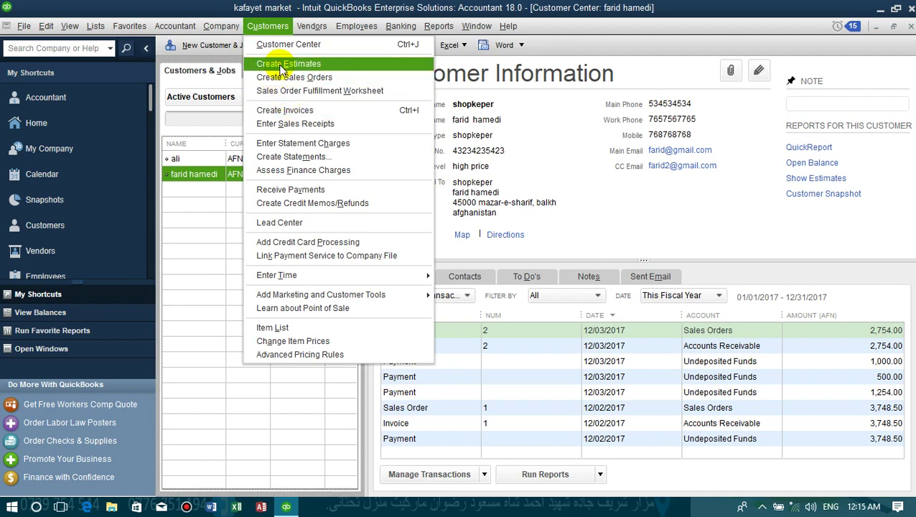
click(288, 113)
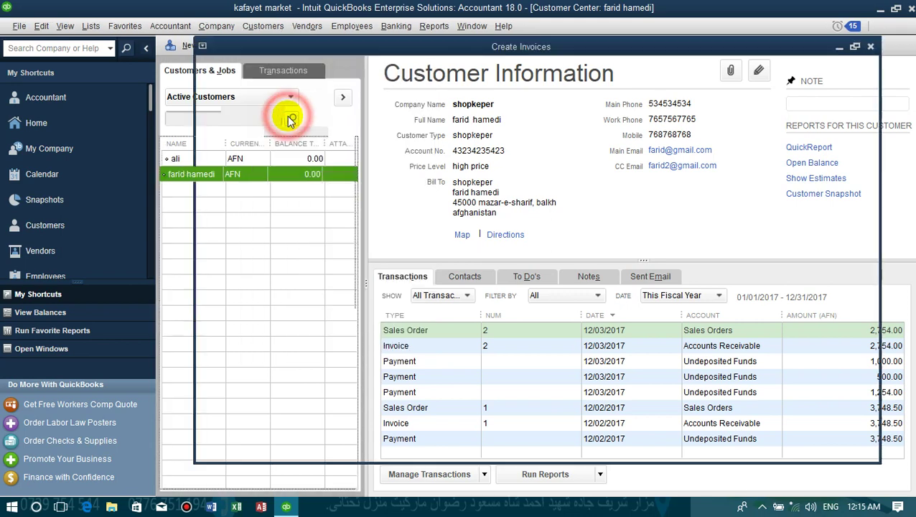
click(314, 113)
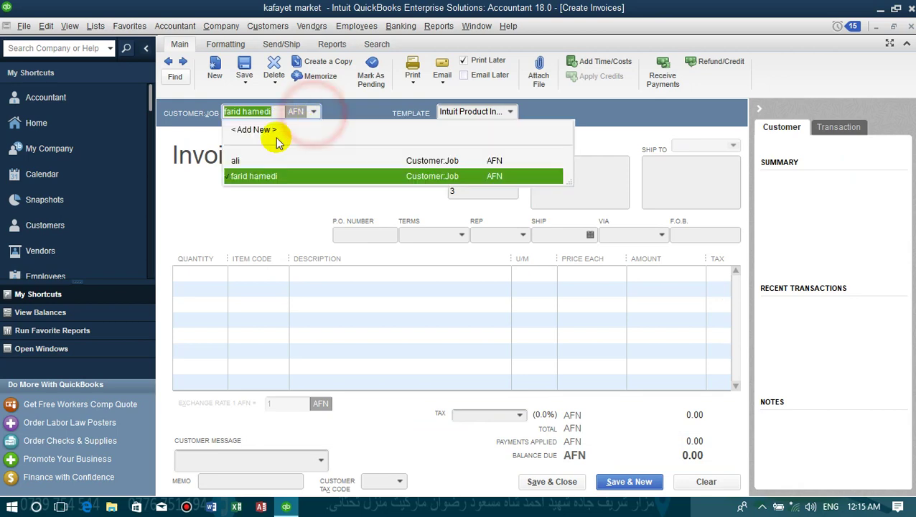
click(263, 157)
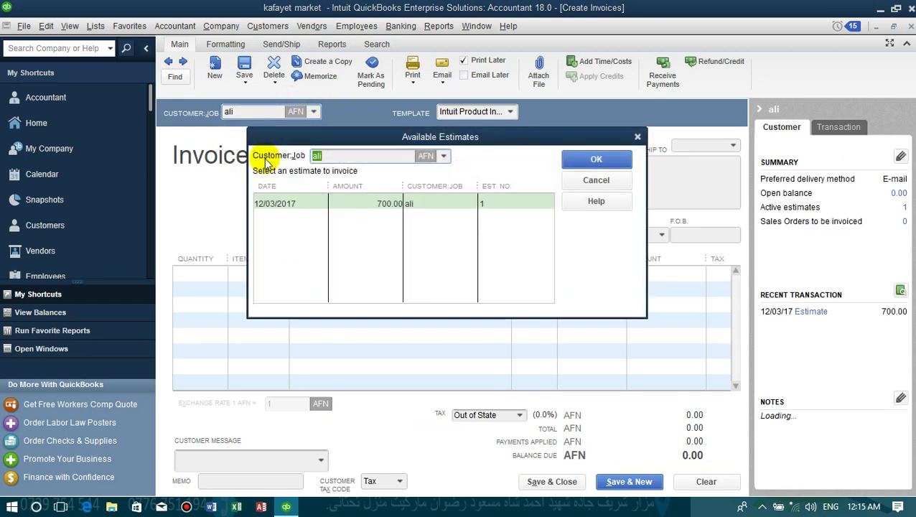
click(291, 202)
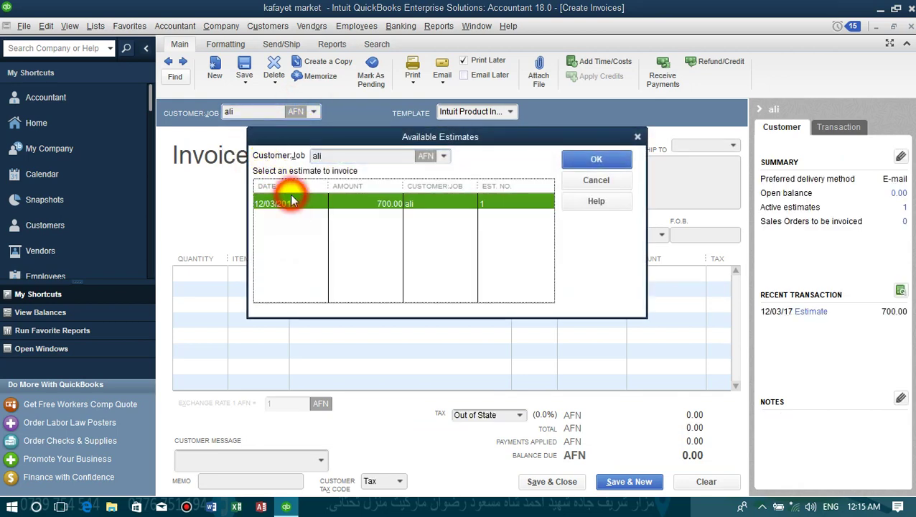
click(589, 159)
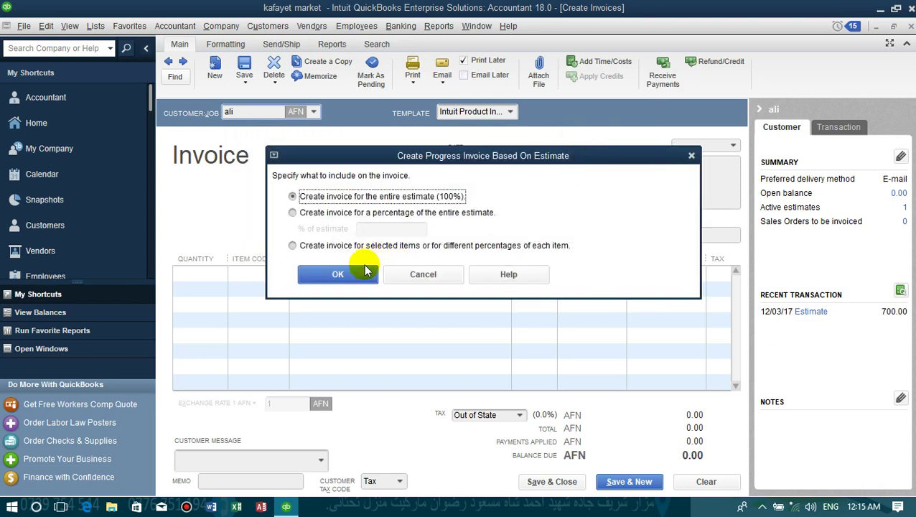
click(363, 269)
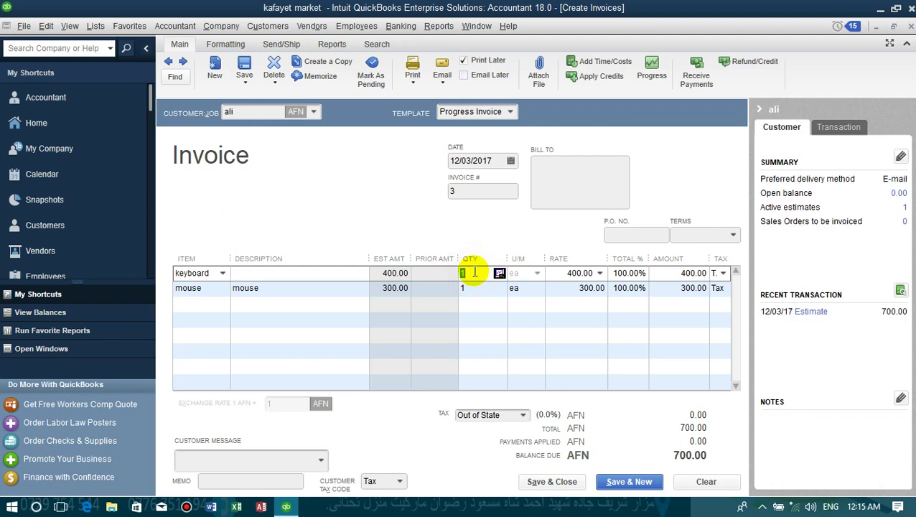
Set the invoice quantities of both keyboard and mouse to 5, and save and close the invoice
text(5)
click(473, 288)
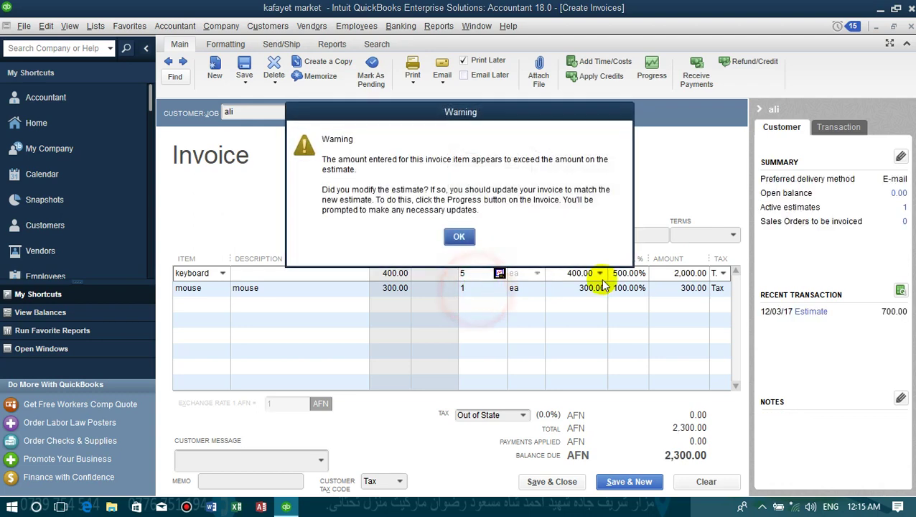
click(460, 237)
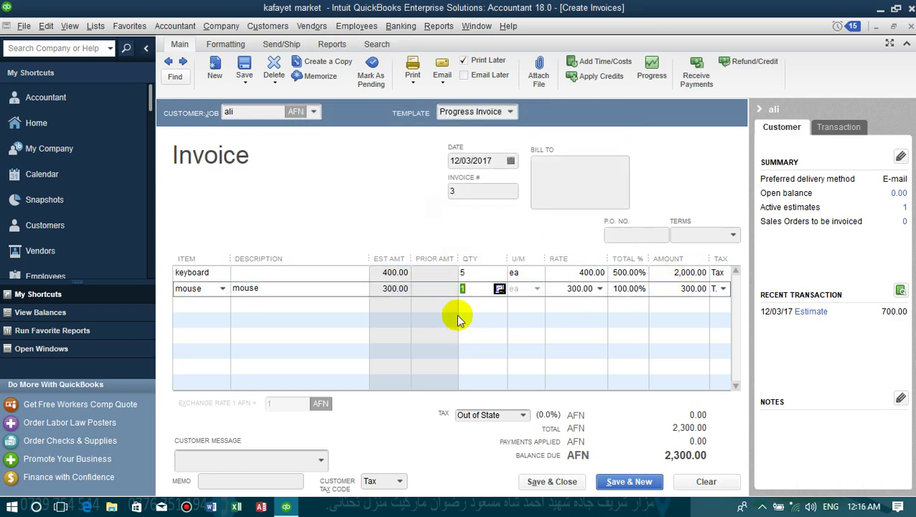
text(5)
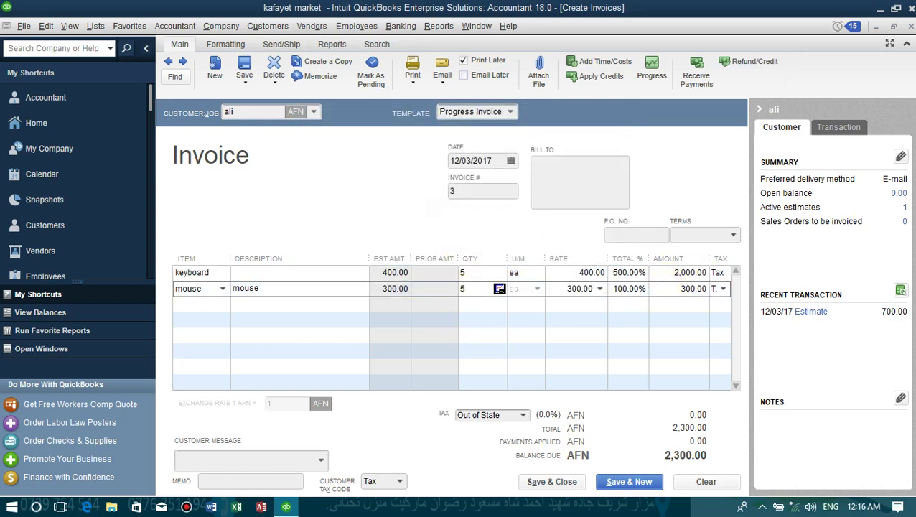
click(470, 316)
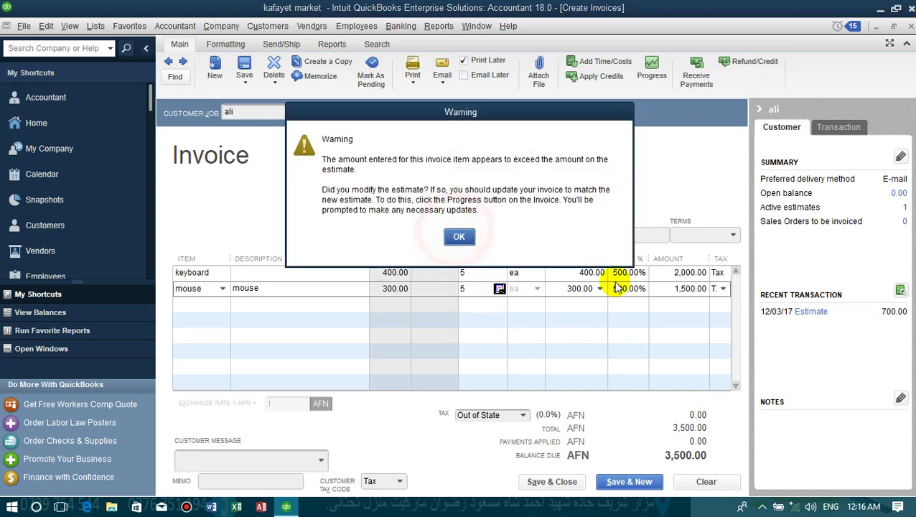
click(470, 238)
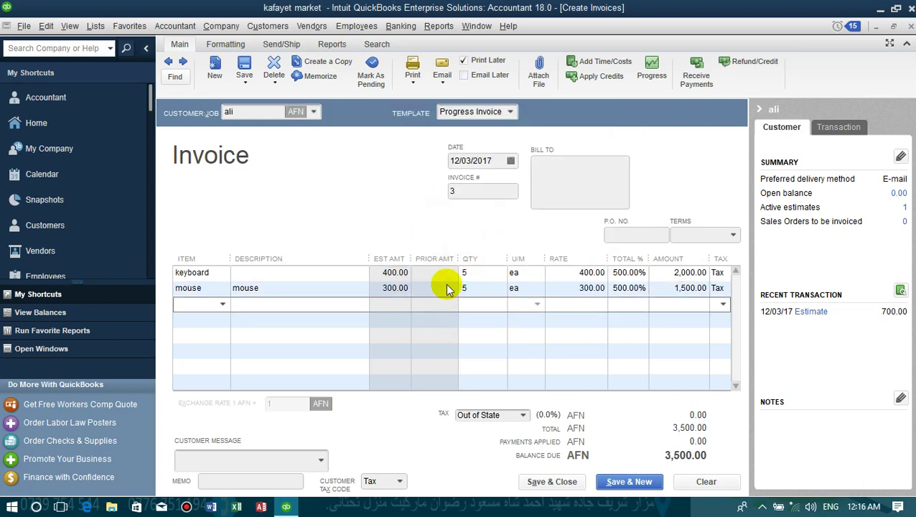
click(552, 481)
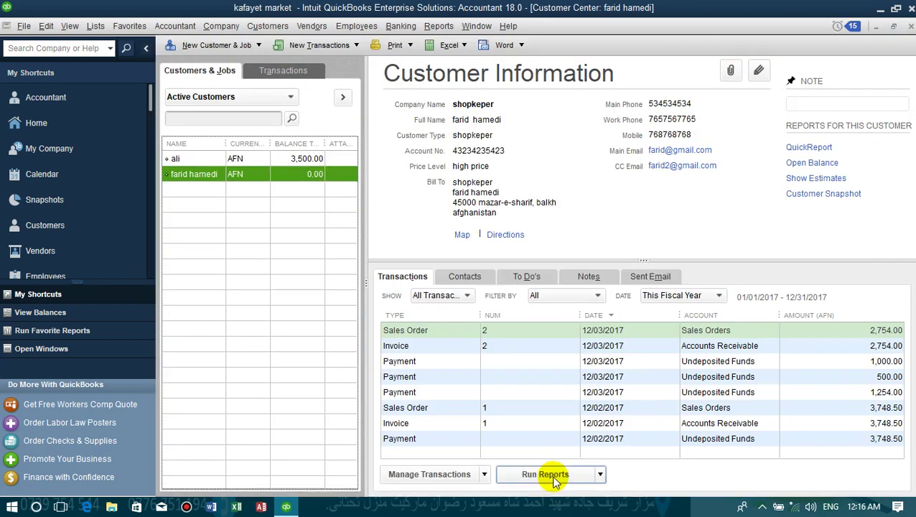
View the invoiced customer's transactions and check the quantities on hand in the Physical Inventory Worksheet, closing the report when done
click(305, 159)
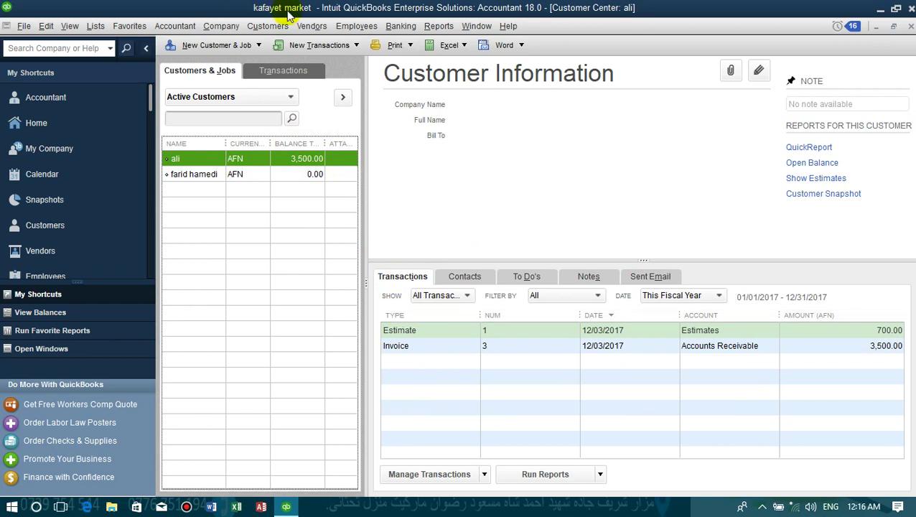
click(304, 29)
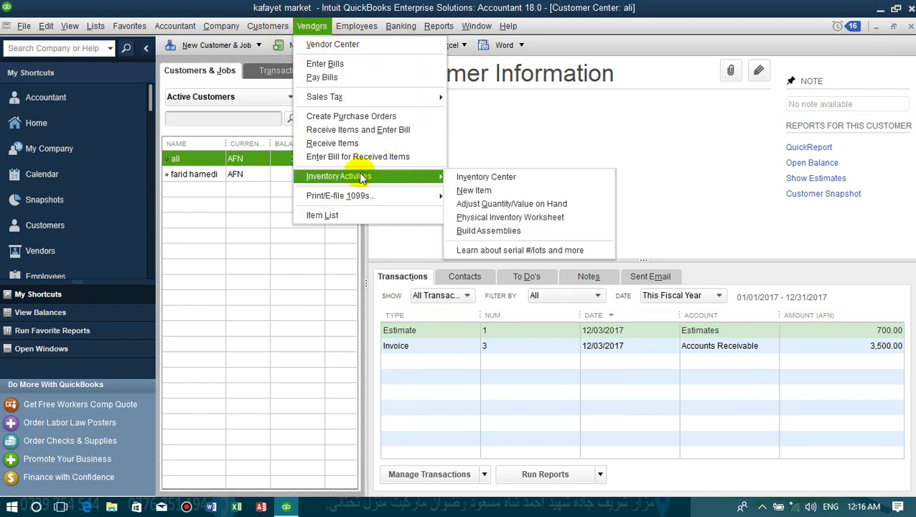
mouse_move(414, 180)
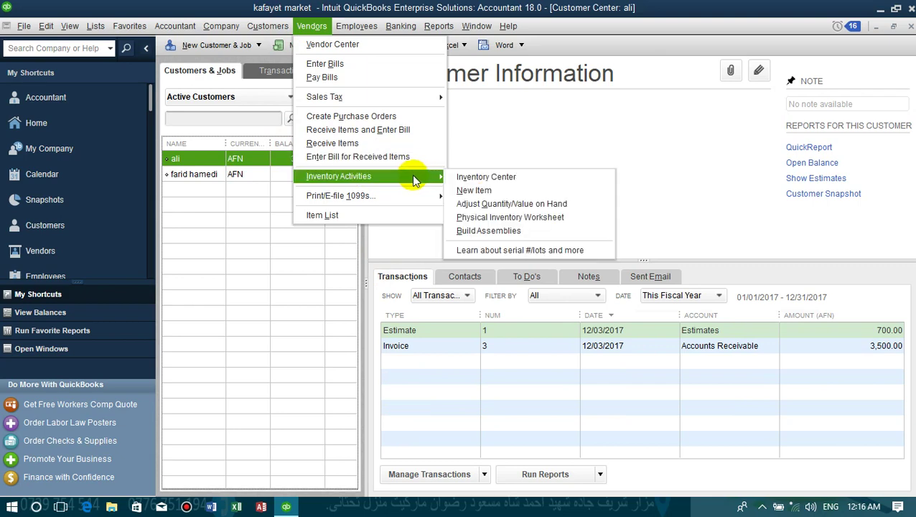
click(469, 217)
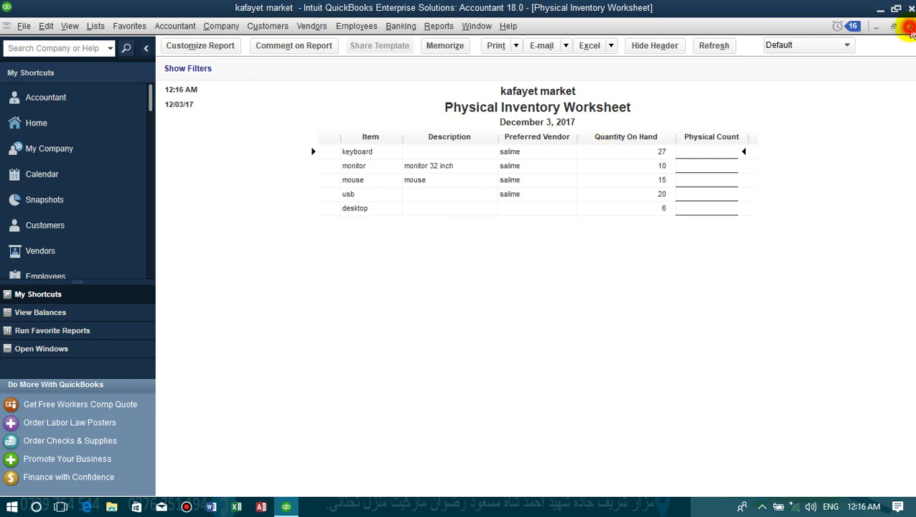
click(911, 26)
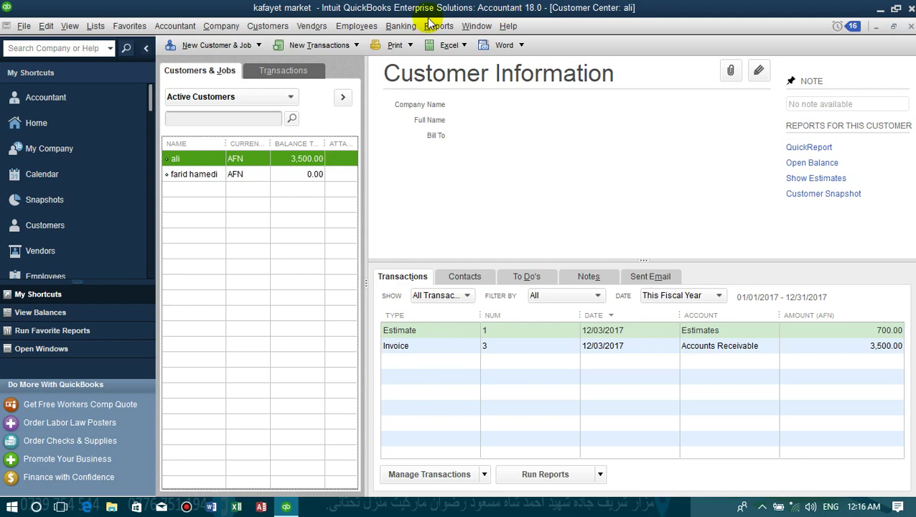
Record a full payment of 3,500.00 AFN from the first customer for the 12/03/2017 invoice, and save and close it
click(266, 27)
click(204, 209)
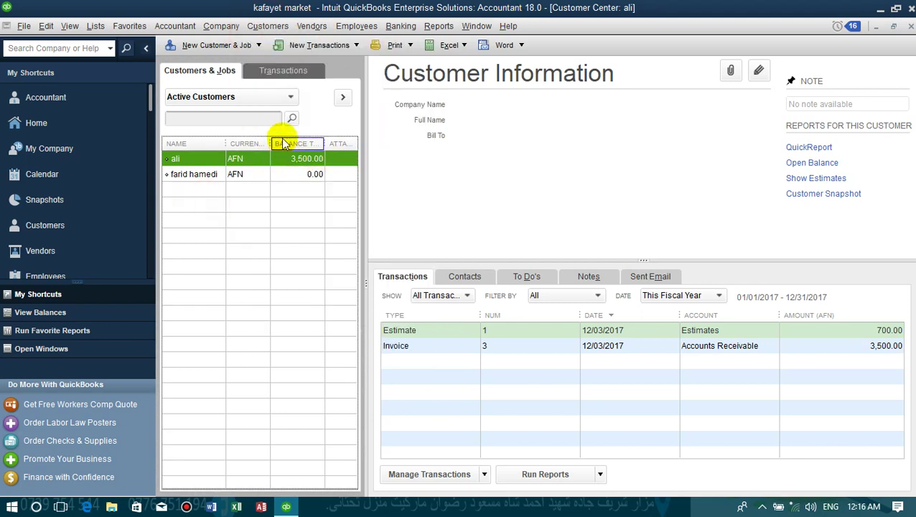
click(266, 26)
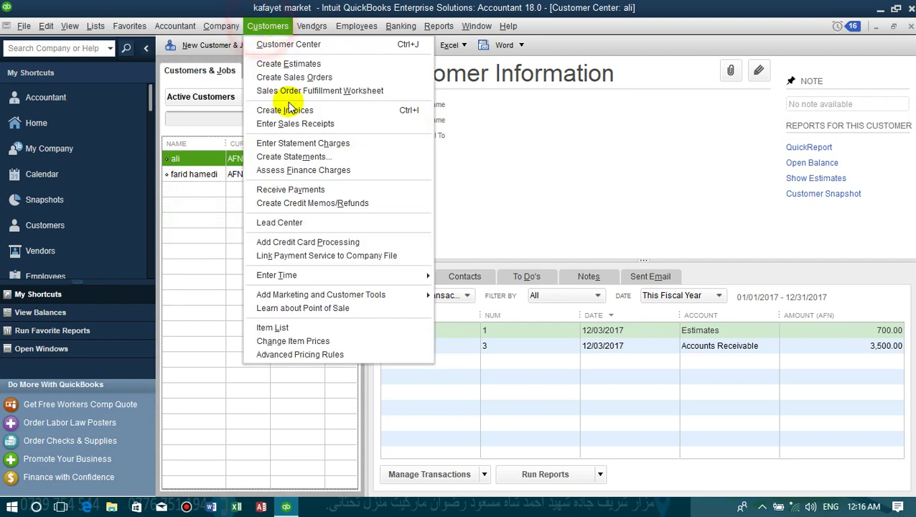
click(273, 189)
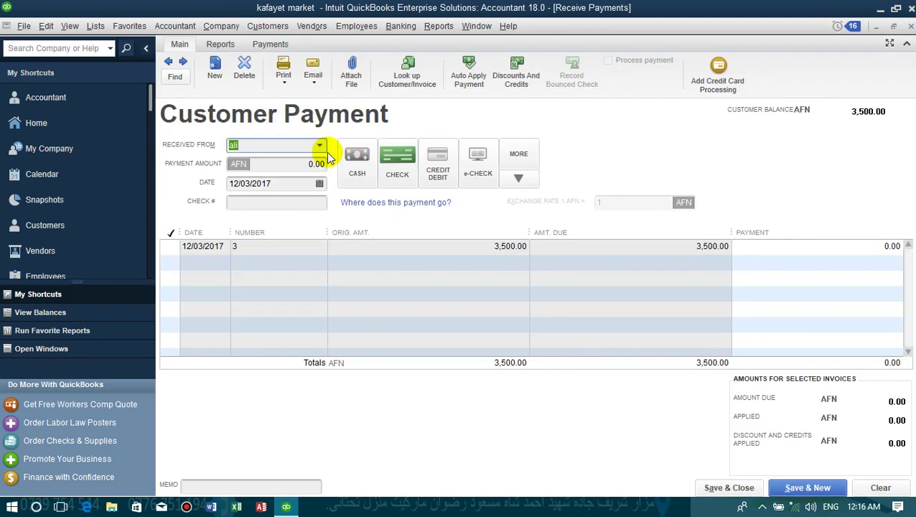
click(320, 149)
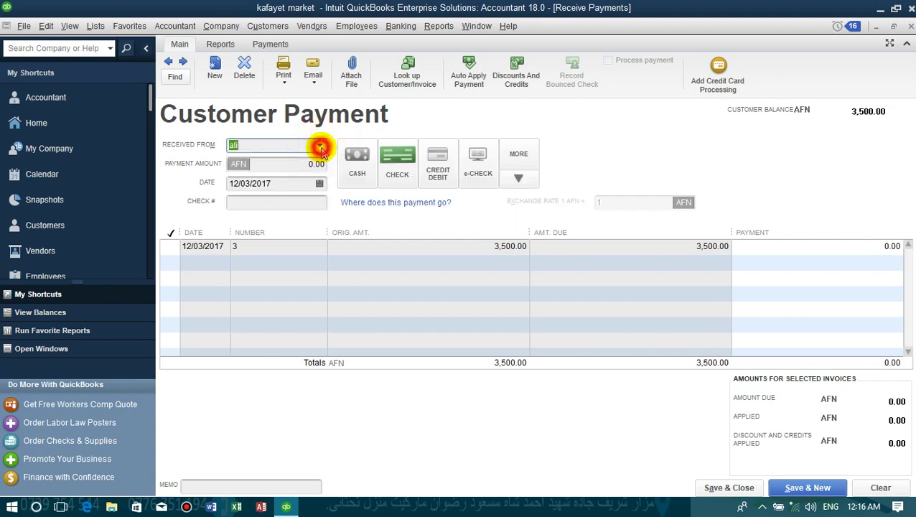
click(320, 148)
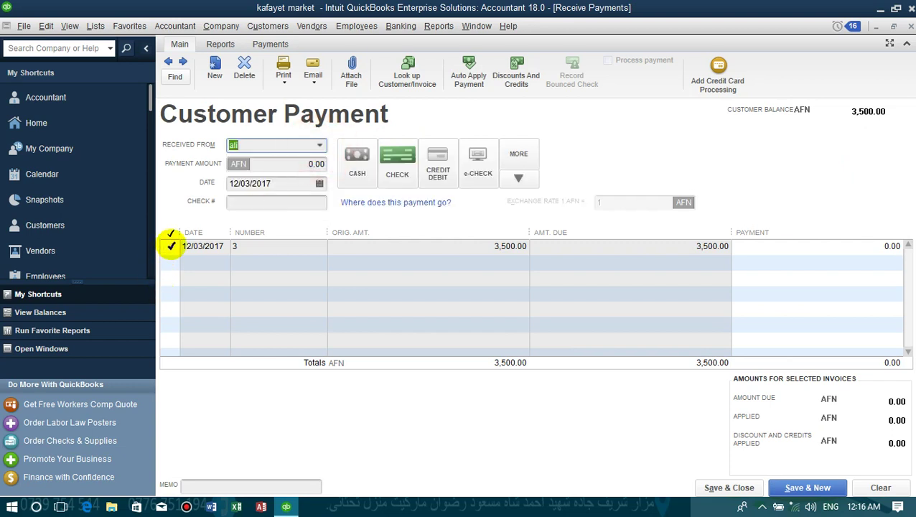
click(171, 246)
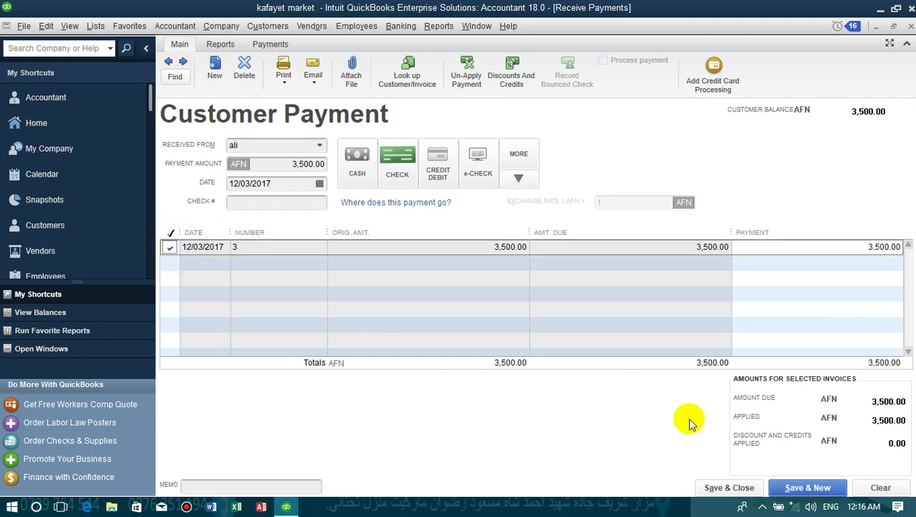
click(729, 488)
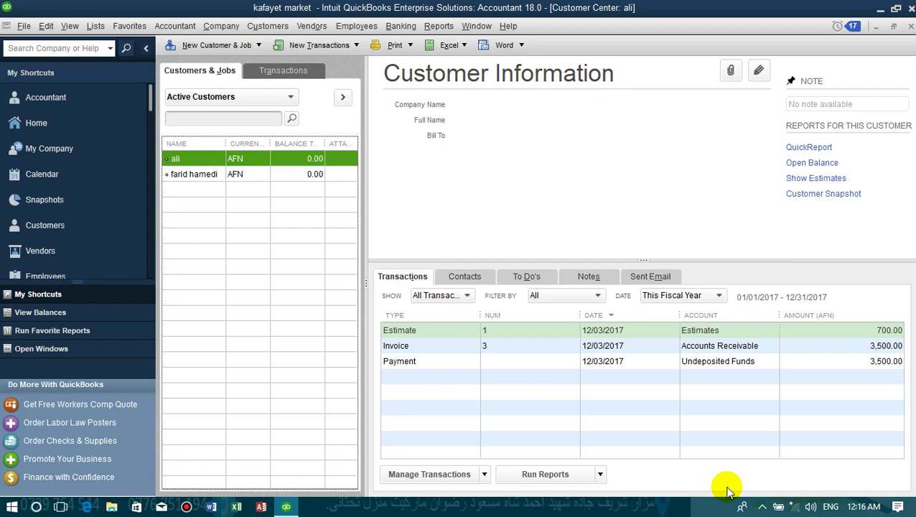
Look for open sales orders in the Sales Order Fulfillment Worksheet, and close the worksheet
click(268, 26)
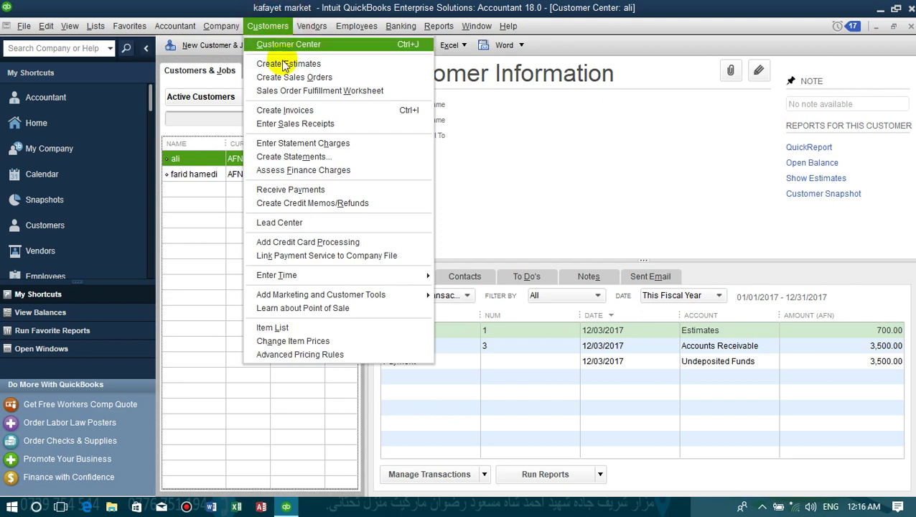
click(306, 94)
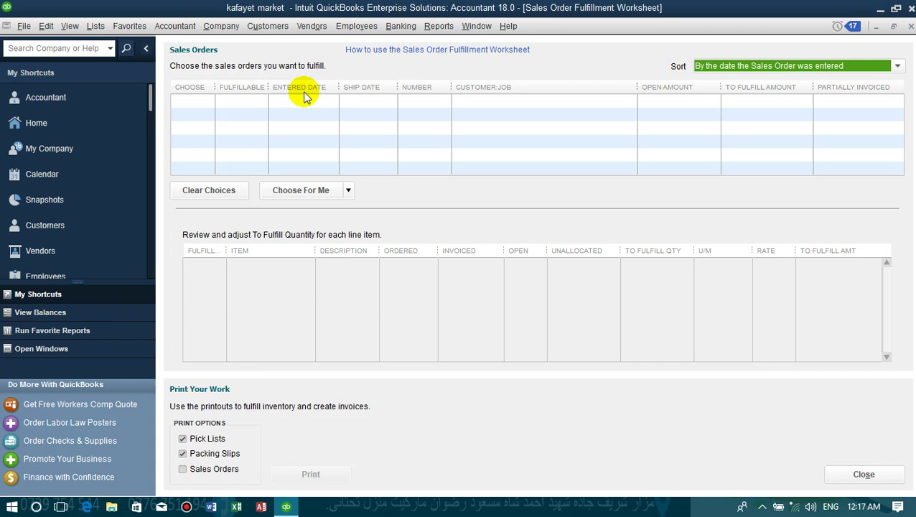
click(911, 26)
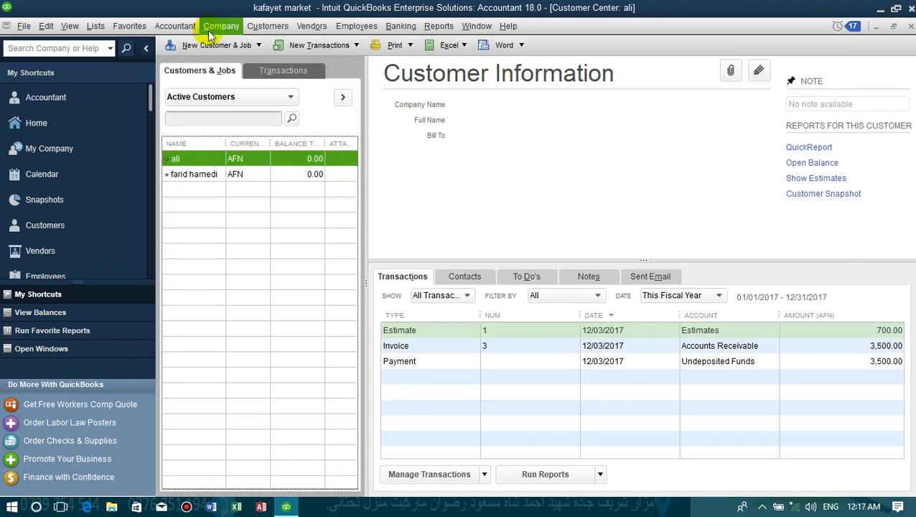
Start a new sales order for the shopkeeper customer, the second in the customer list
click(262, 25)
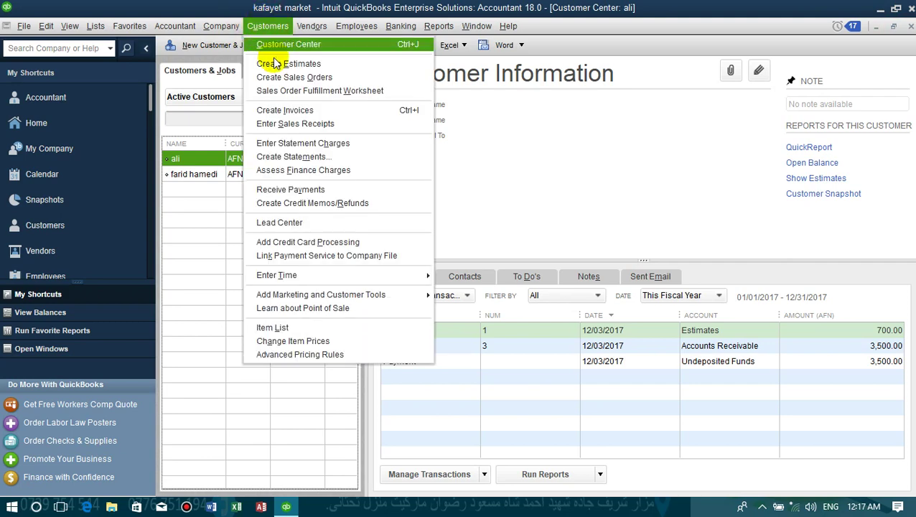
click(281, 78)
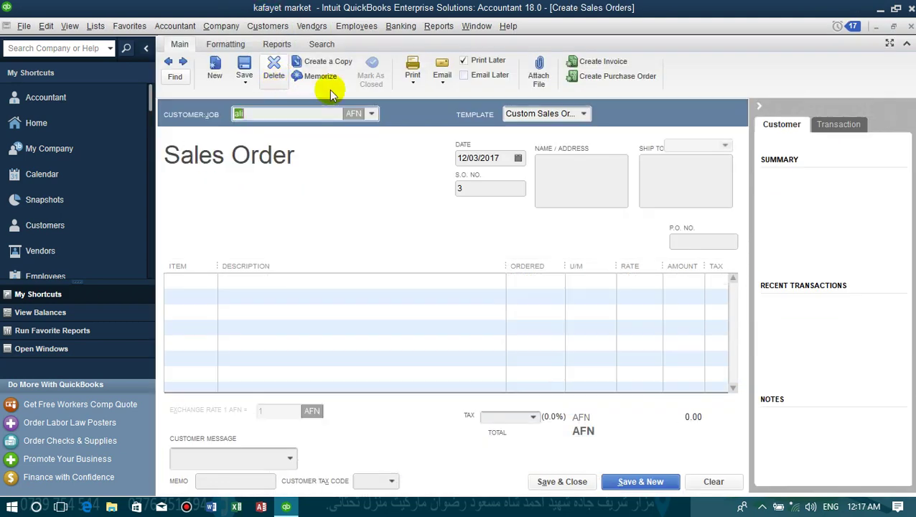
text(ali)
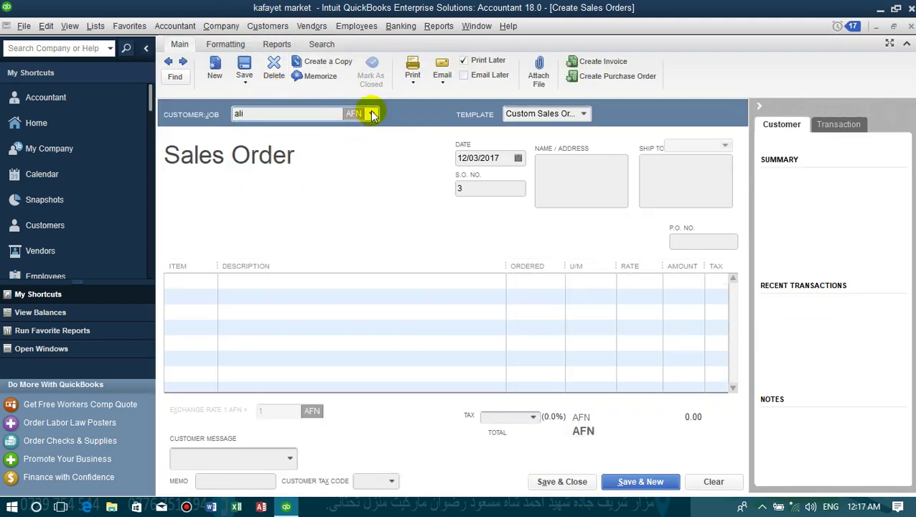
click(370, 114)
click(297, 184)
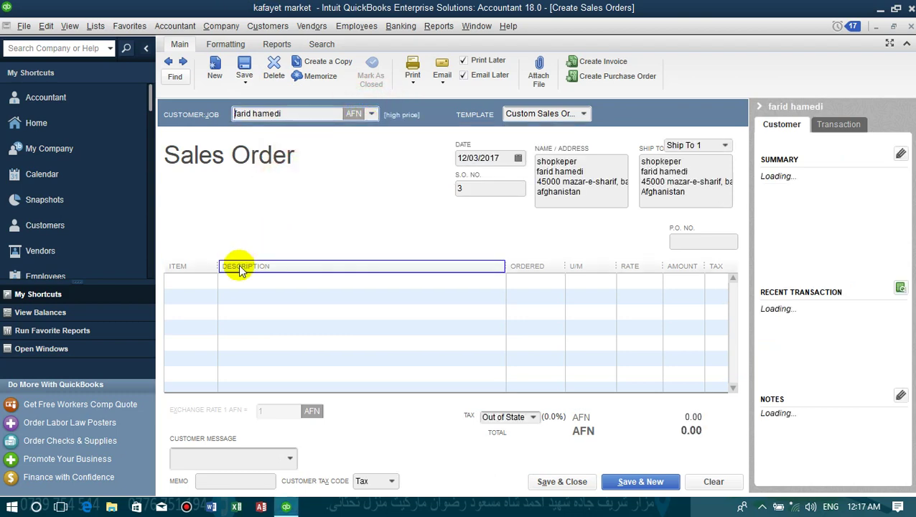
Add one keyboard and one usb as line items to the sales order
click(205, 280)
click(210, 280)
click(192, 377)
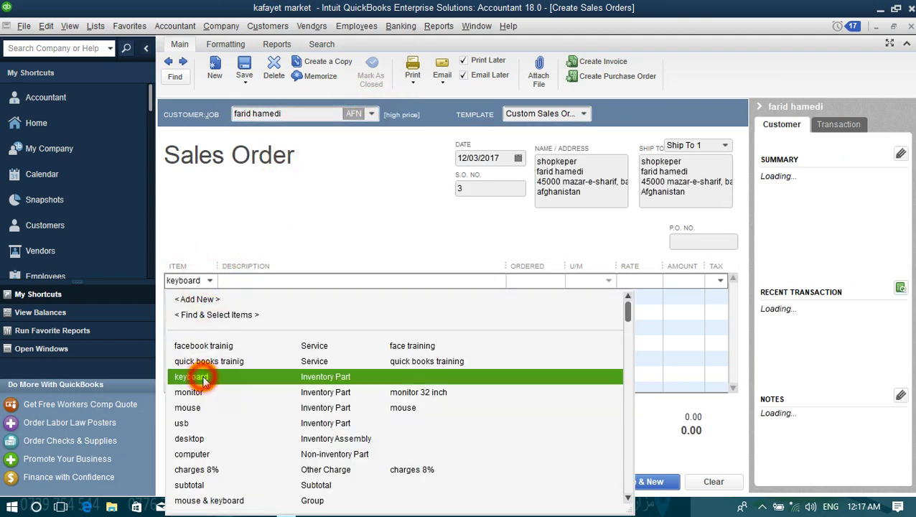
click(186, 304)
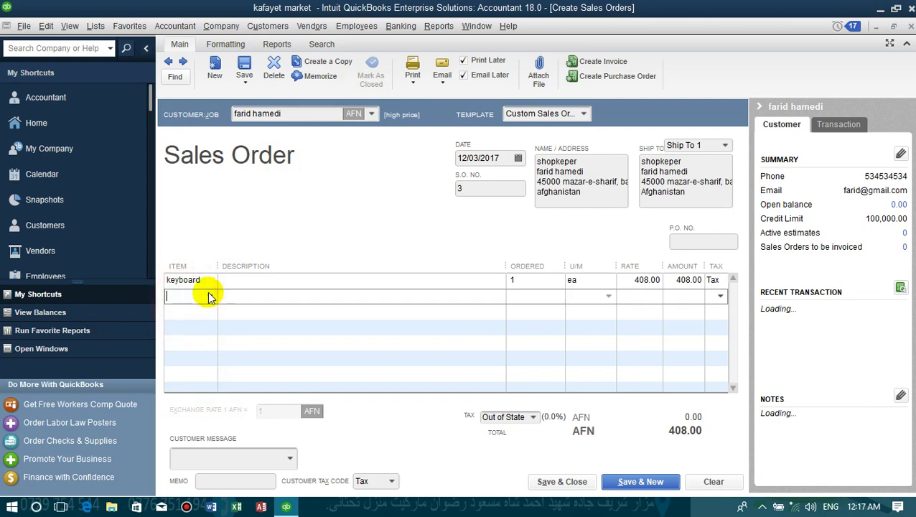
click(208, 296)
click(188, 439)
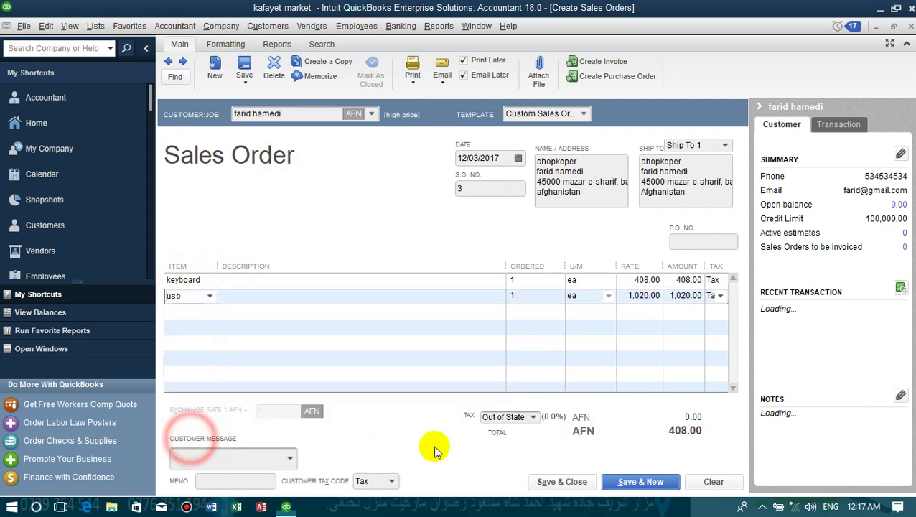
Save and close the shopkeeper's sales order, and start a new sales order for the first customer in the list
click(569, 485)
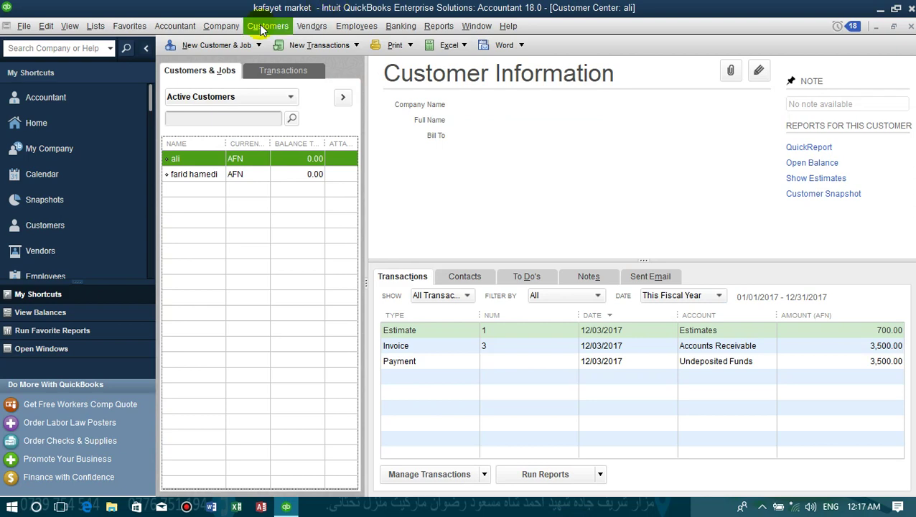
click(262, 27)
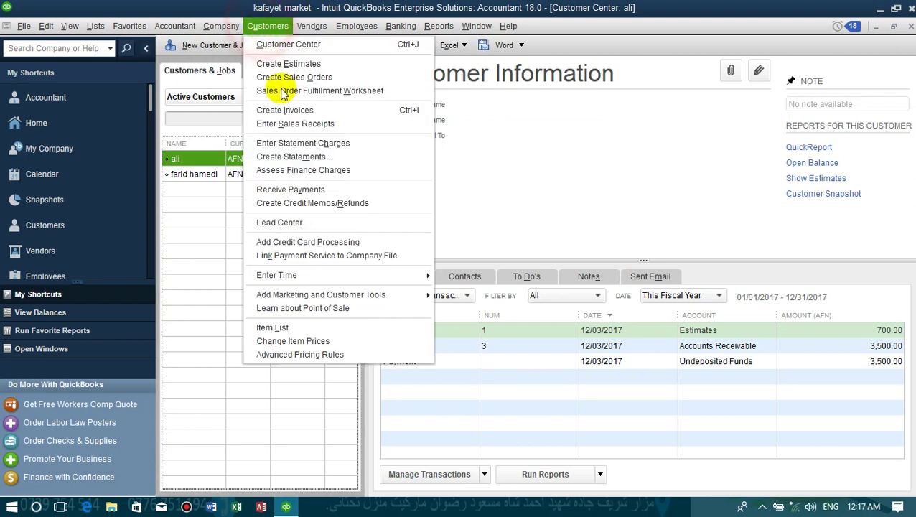
click(272, 81)
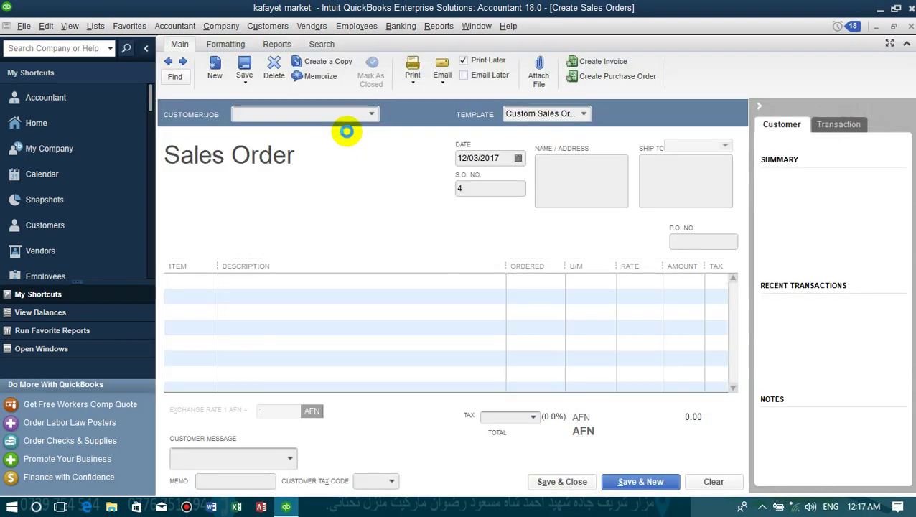
click(371, 114)
click(371, 113)
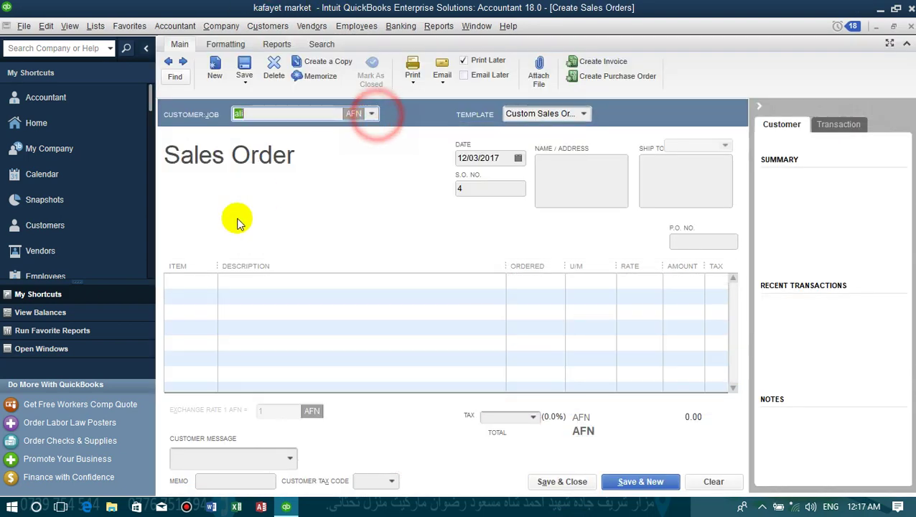
Add one desktop and one keyboard as line items to the sales order, and save and close it
click(192, 284)
click(205, 281)
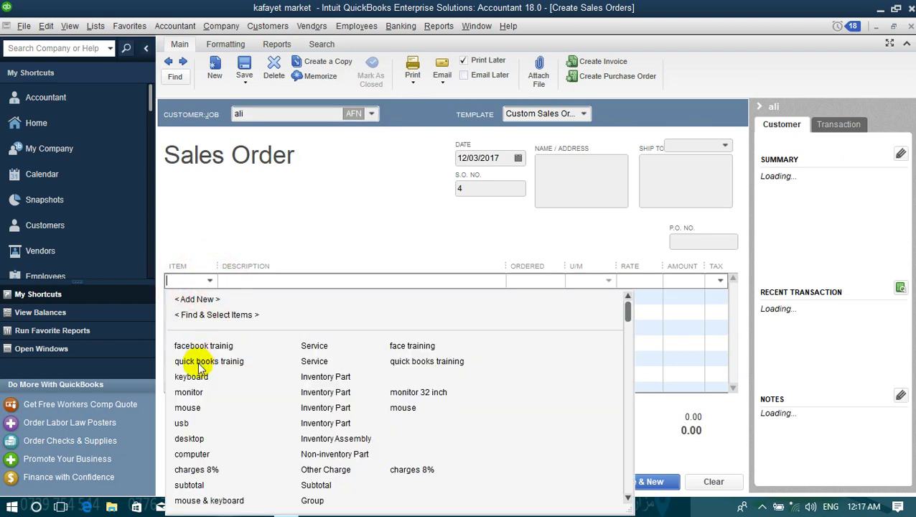
click(193, 438)
click(210, 294)
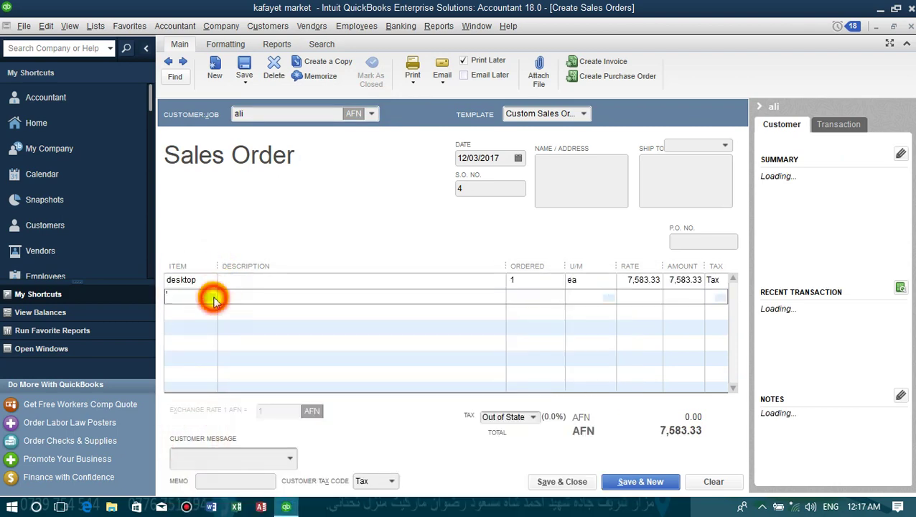
click(210, 295)
click(208, 393)
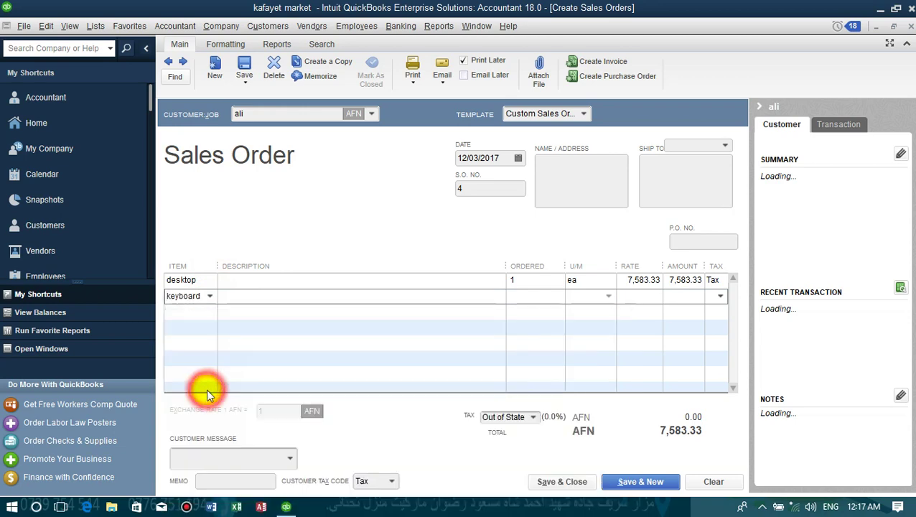
click(560, 482)
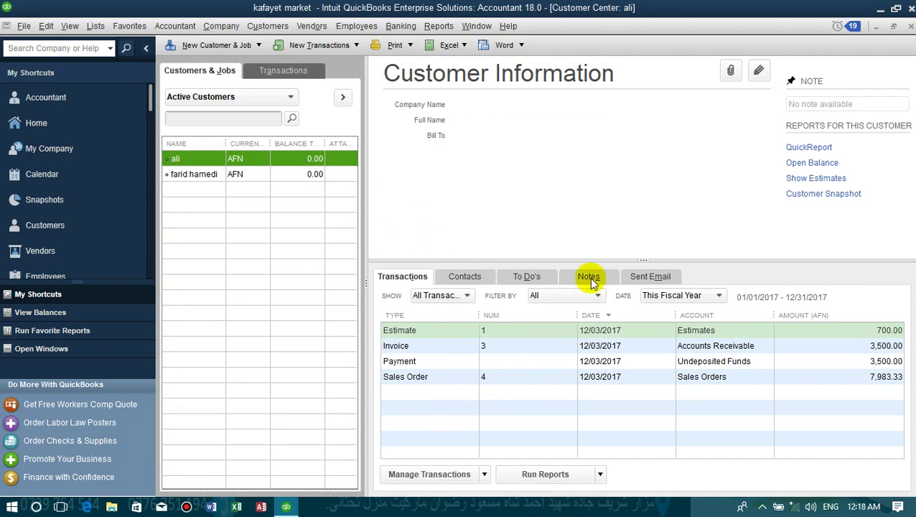
Review the line details of both open orders in the Sales Order Fulfillment Worksheet, and close the worksheet
click(286, 26)
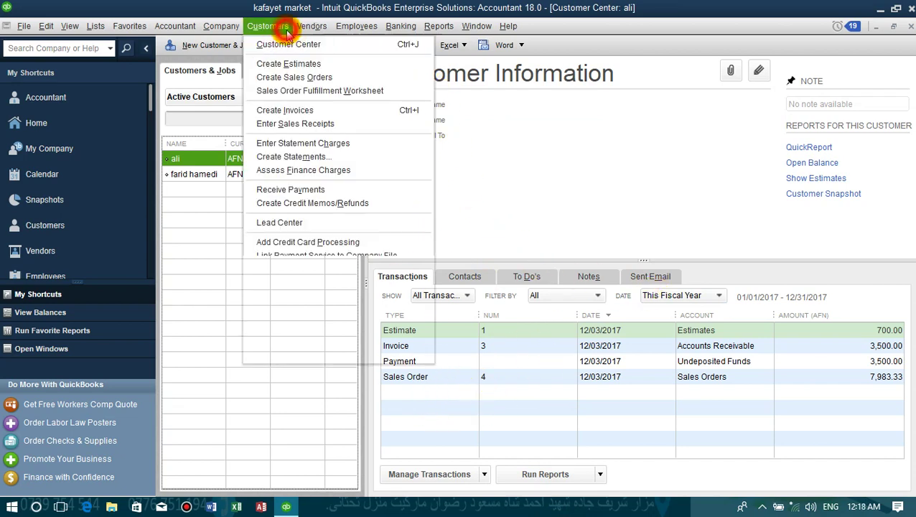
click(285, 92)
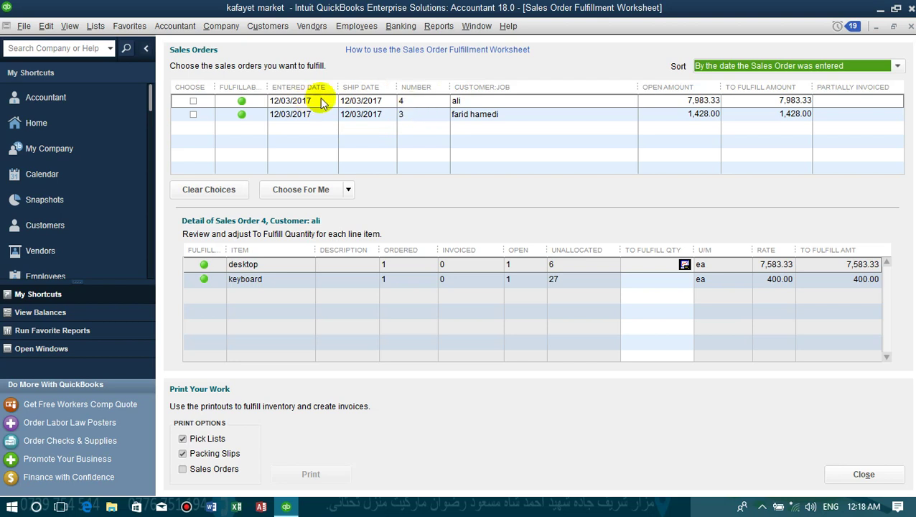
click(465, 119)
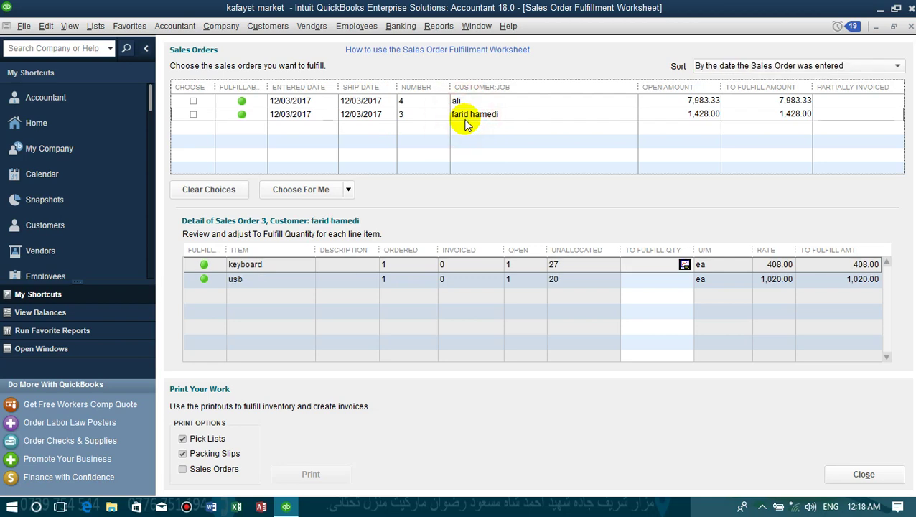
click(910, 26)
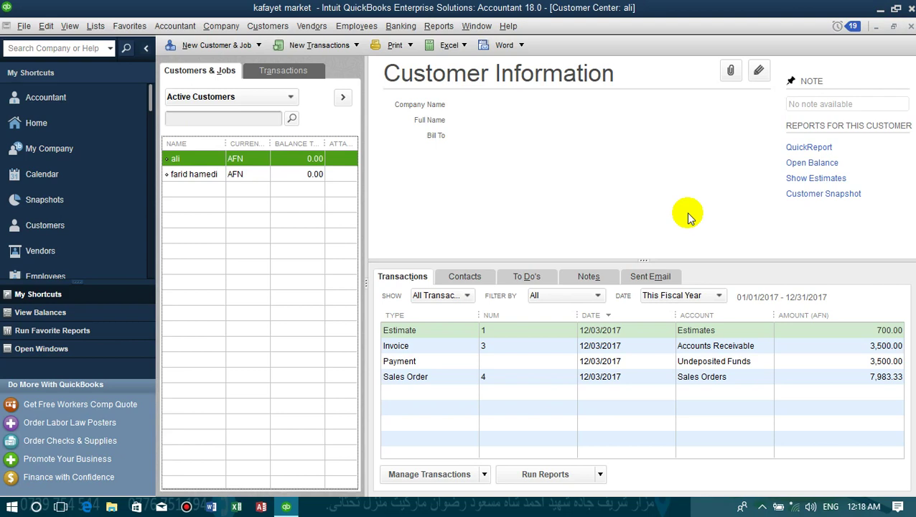
Check the quantities on hand in the Physical Inventory Worksheet, and close the report
click(267, 26)
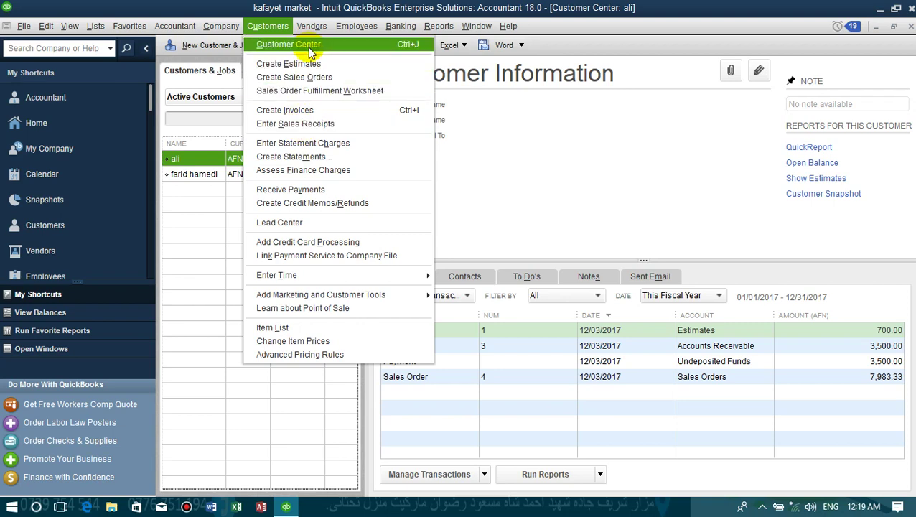
mouse_move(312, 29)
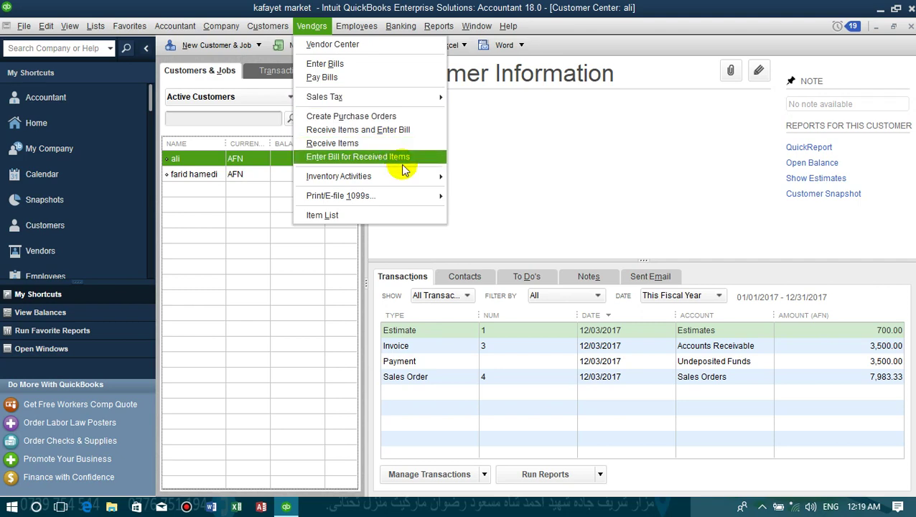
mouse_move(416, 176)
click(487, 218)
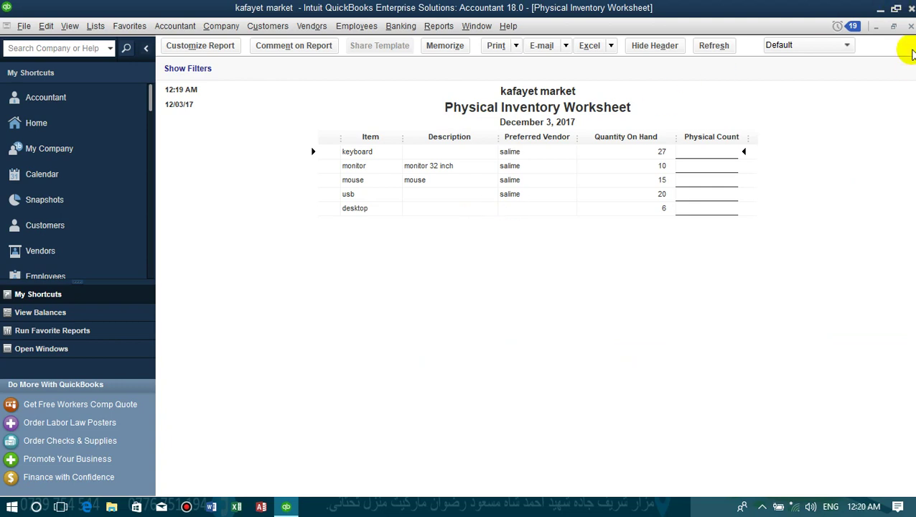
click(910, 26)
Start a new sales receipt and add a new customer for it, entering only the customer's name
click(267, 26)
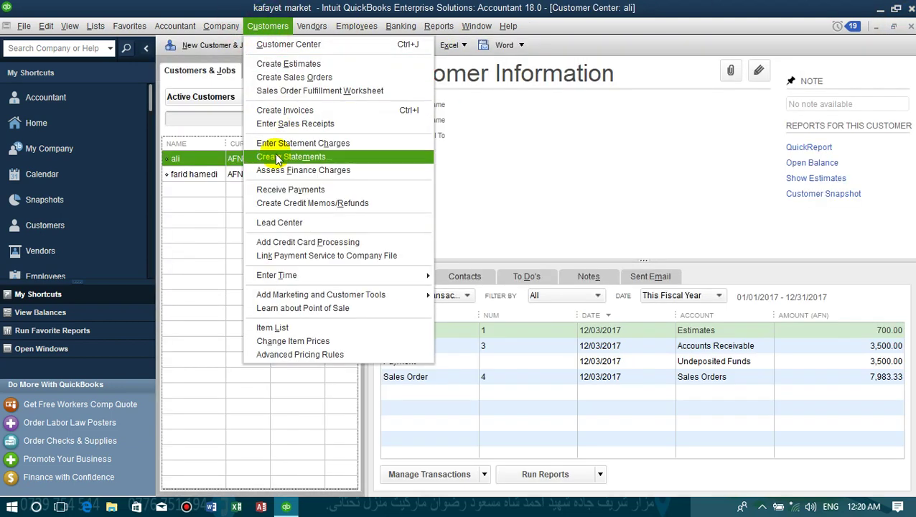
click(308, 123)
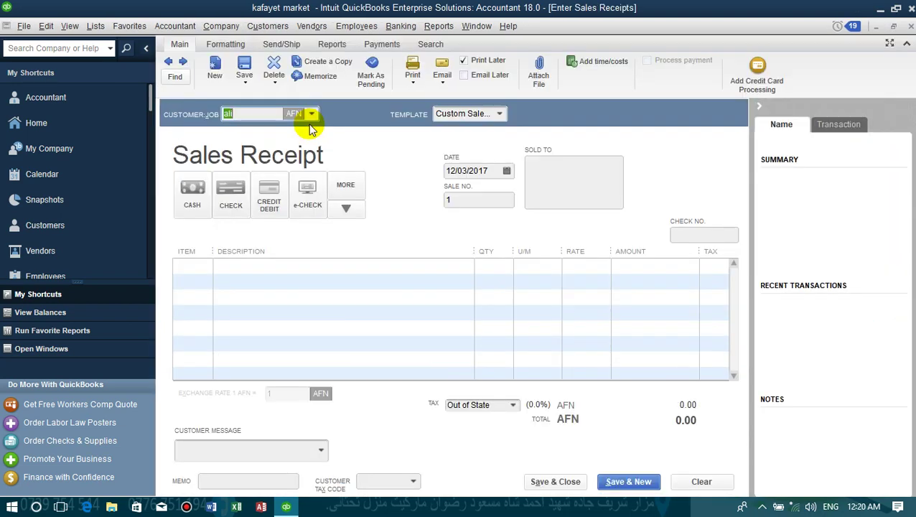
click(311, 117)
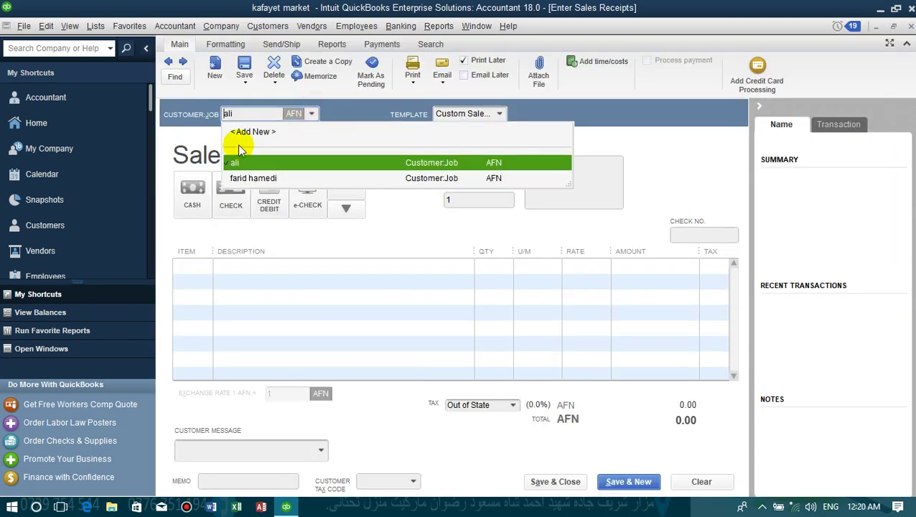
click(260, 134)
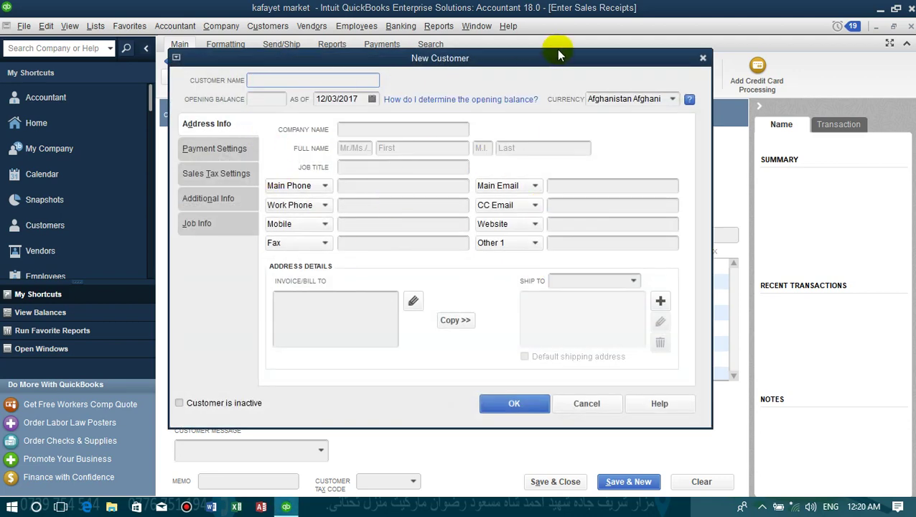
text(kamal)
click(536, 404)
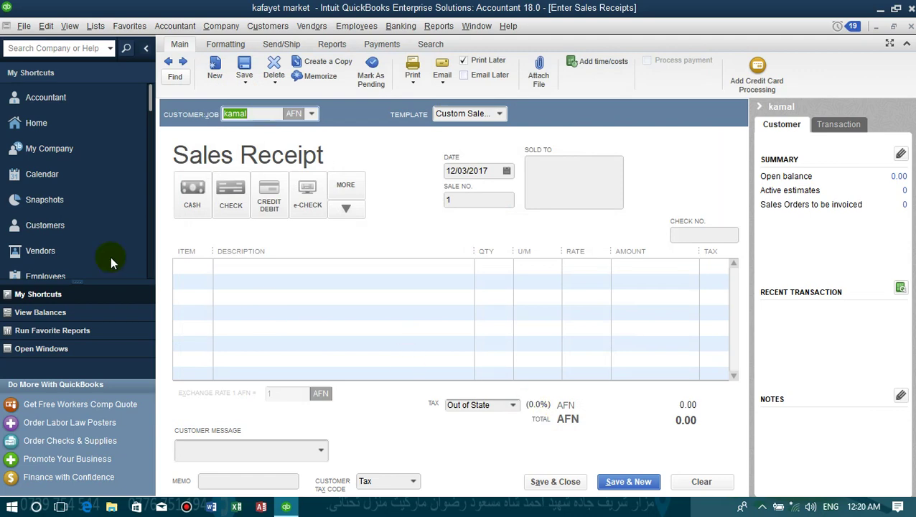
Add the keyboard item to the sales receipt with a quantity of 7
click(202, 270)
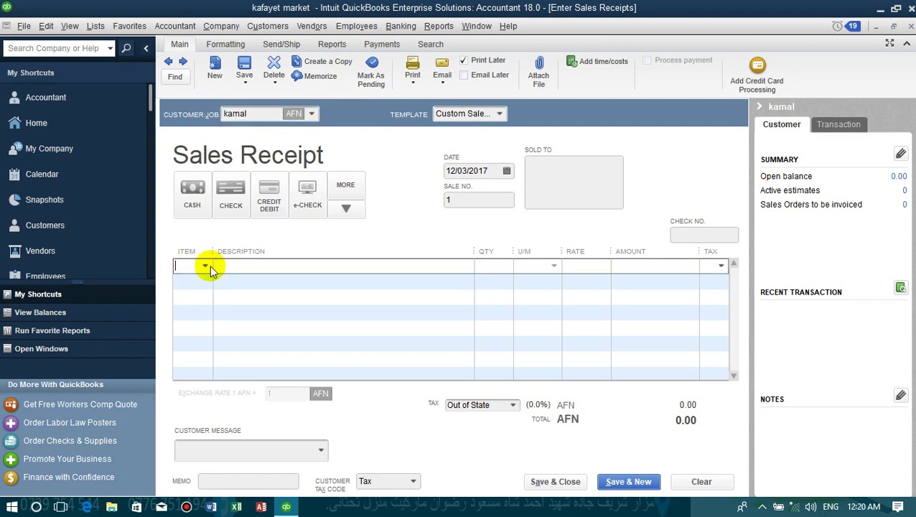
click(205, 269)
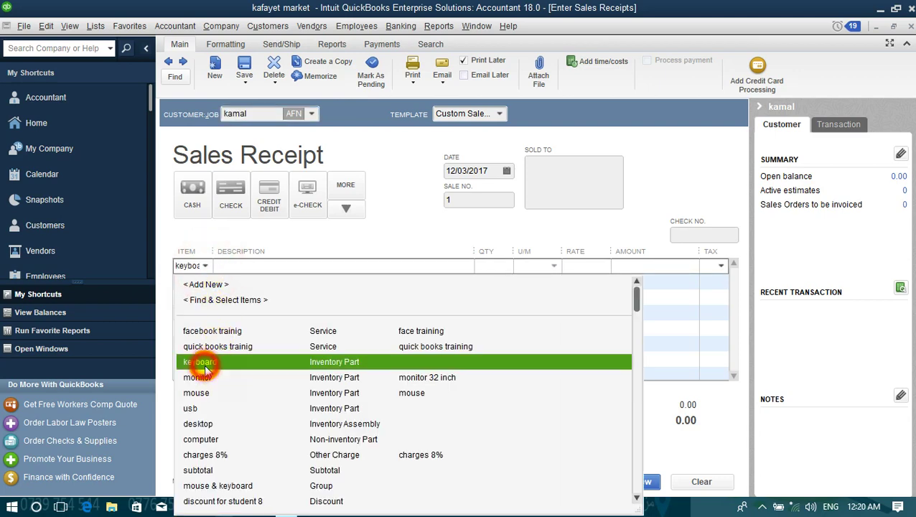
click(200, 362)
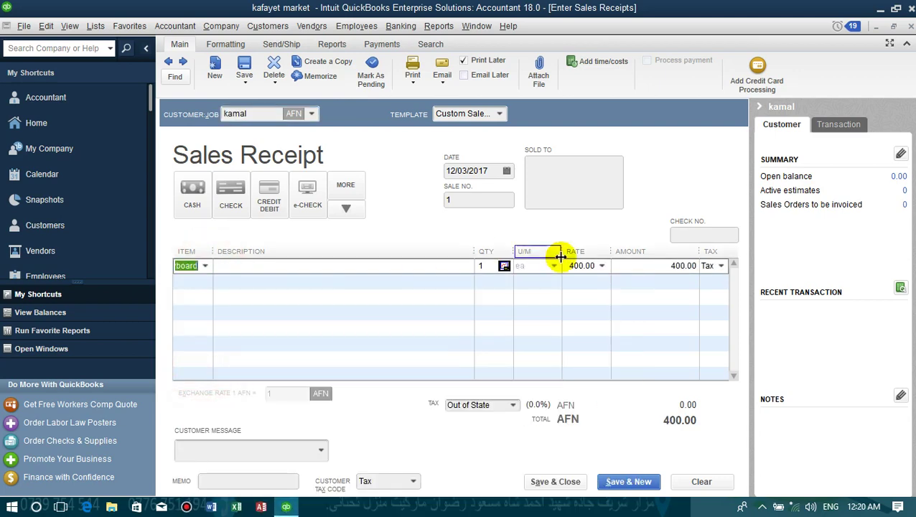
click(475, 268)
text(7)
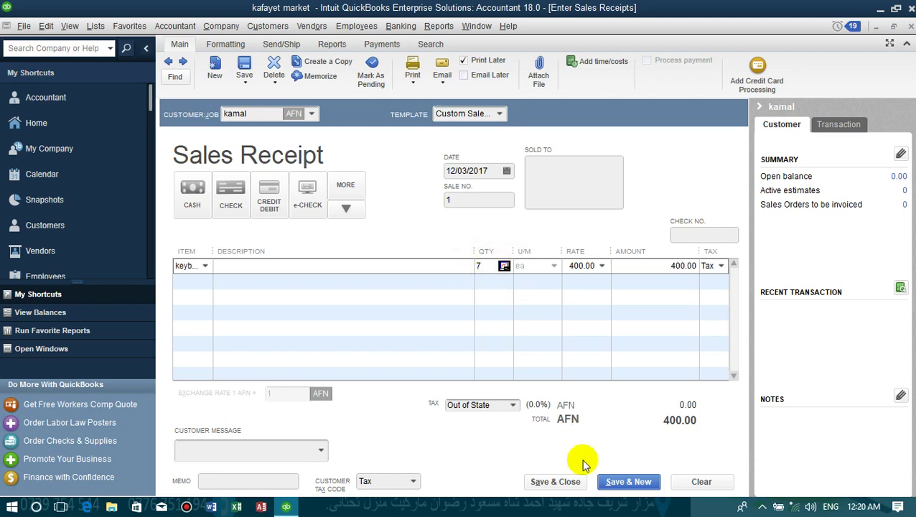
click(513, 405)
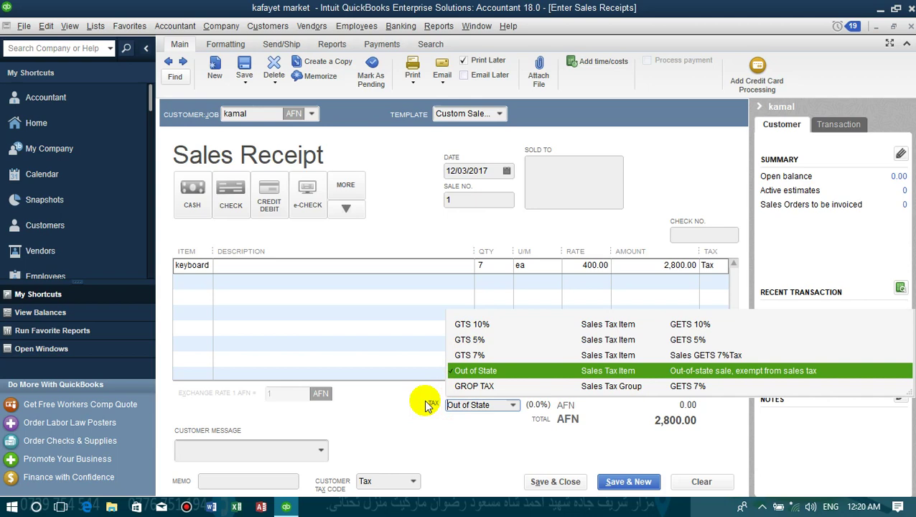
click(427, 406)
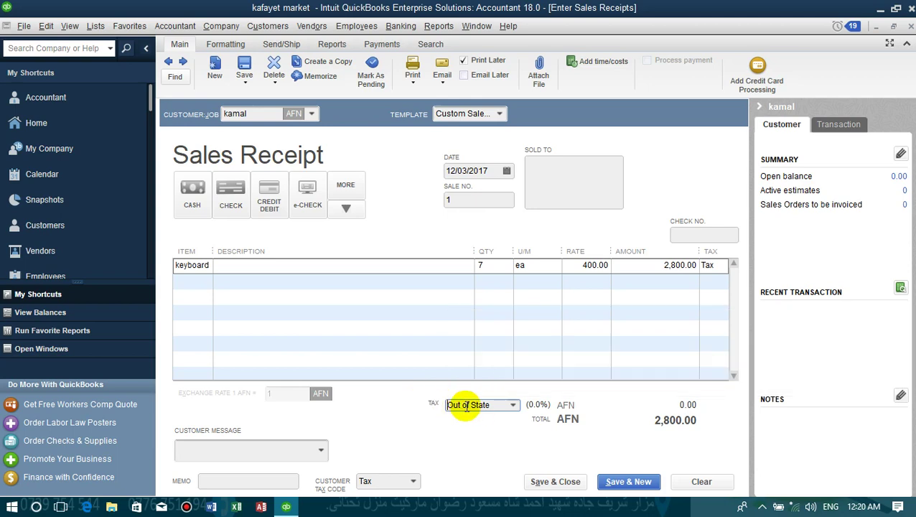
click(513, 407)
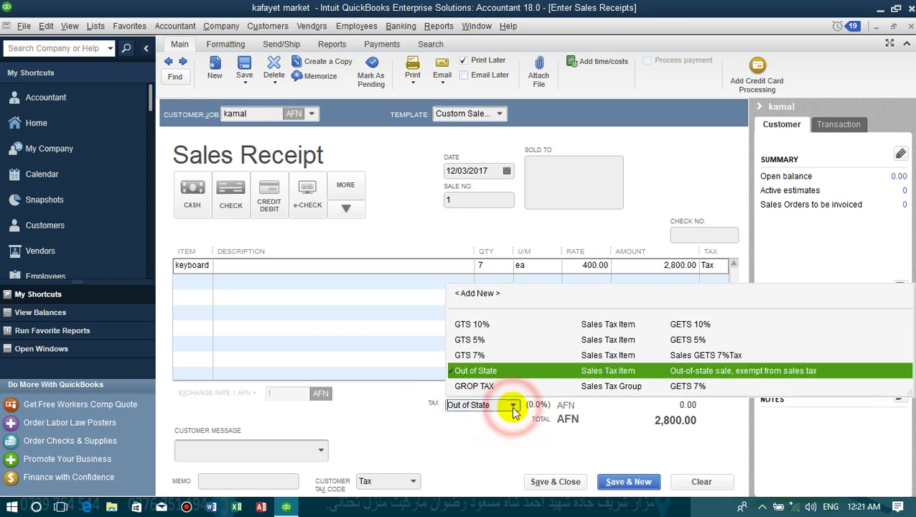
click(402, 395)
Preview the printed sales receipt, examine its line items, tax and total up close, and close the preview
click(412, 80)
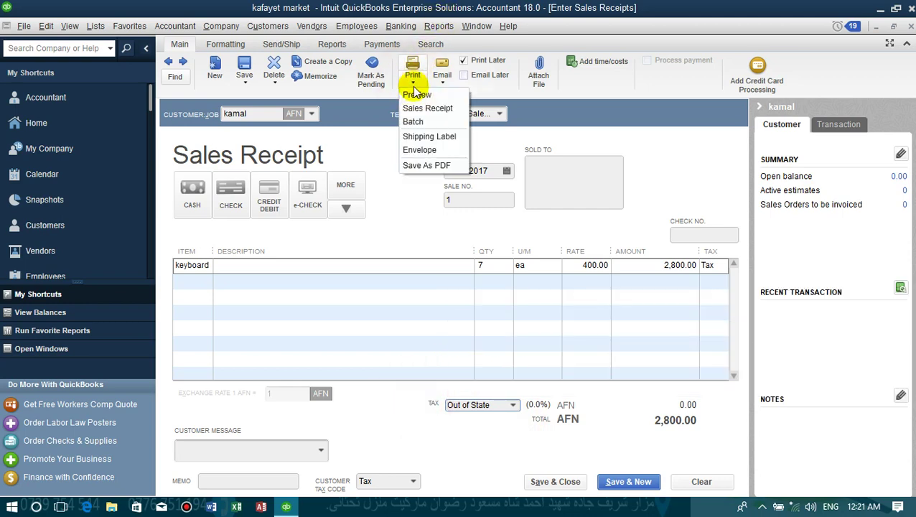
click(415, 92)
click(300, 288)
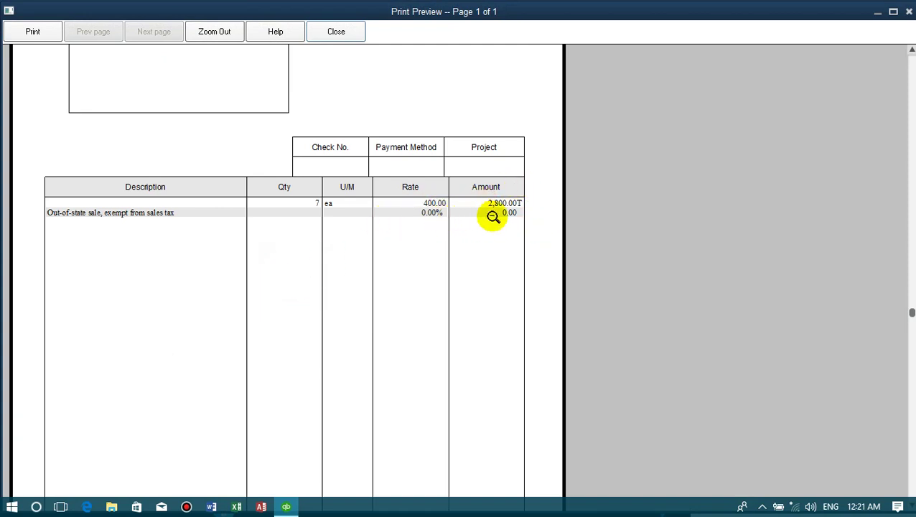
click(501, 254)
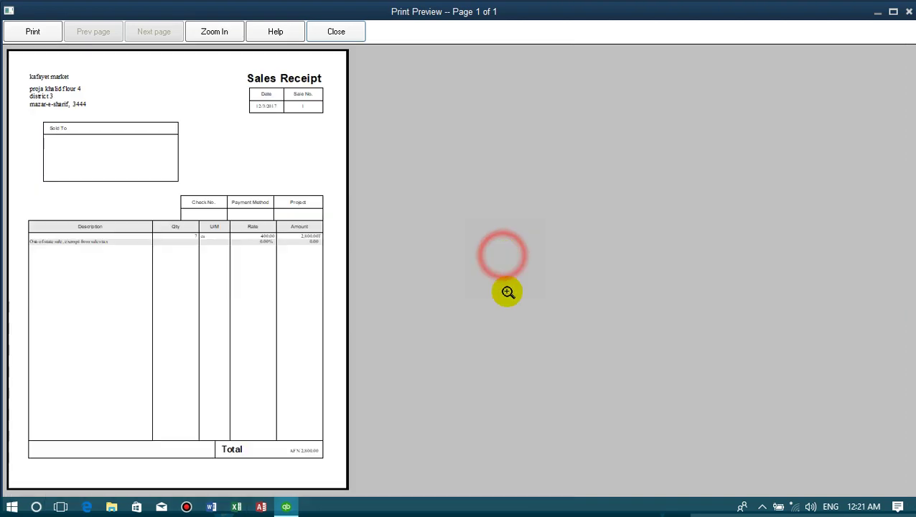
click(311, 463)
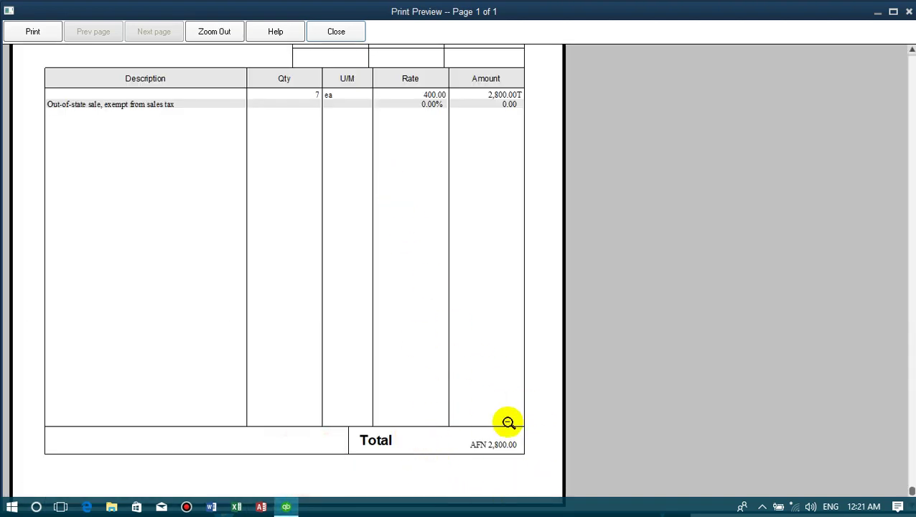
click(335, 31)
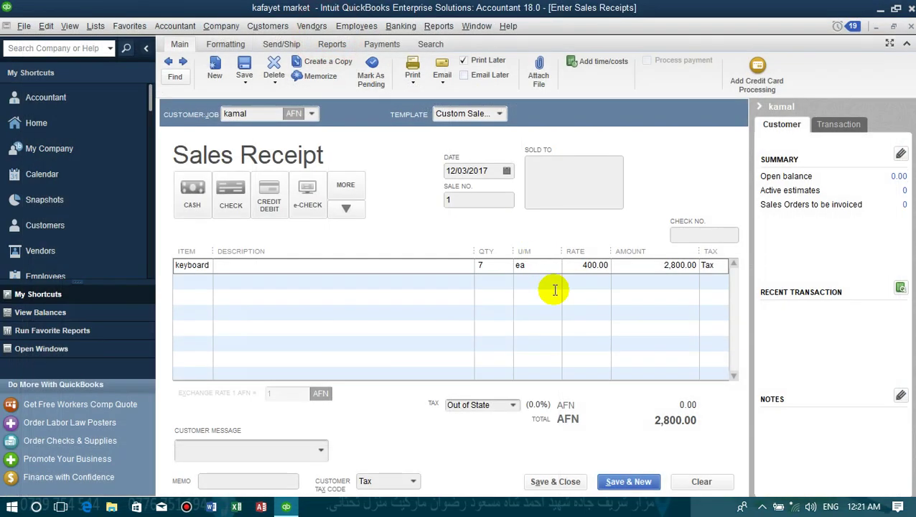
Set the sales receipt's tax to GTS 5% and open its print preview
click(513, 405)
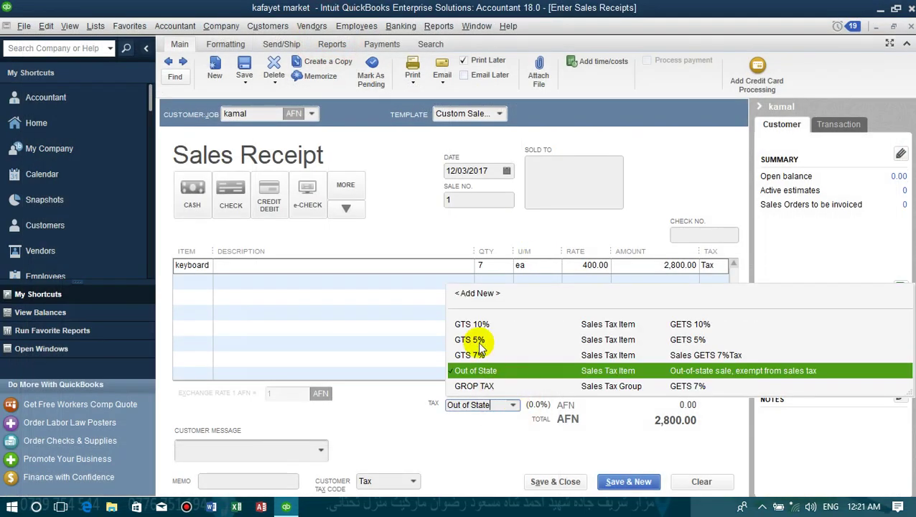
click(479, 341)
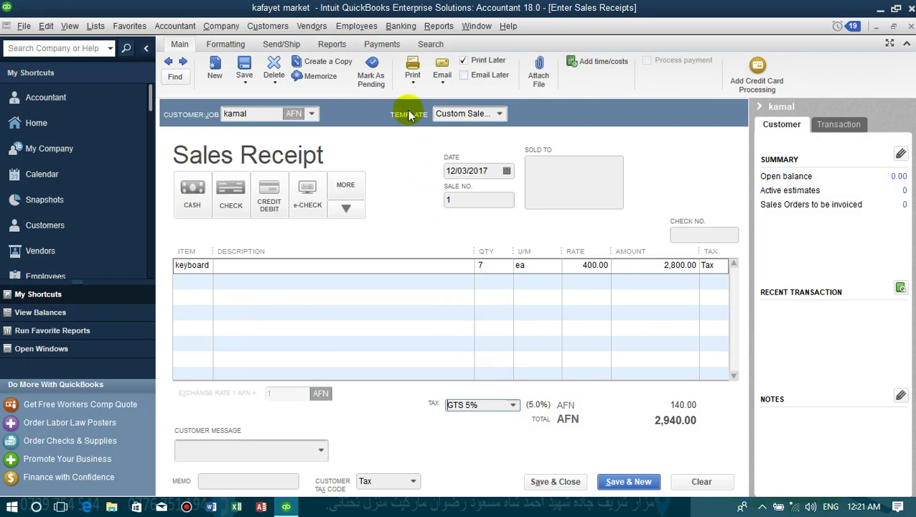
click(411, 77)
click(415, 96)
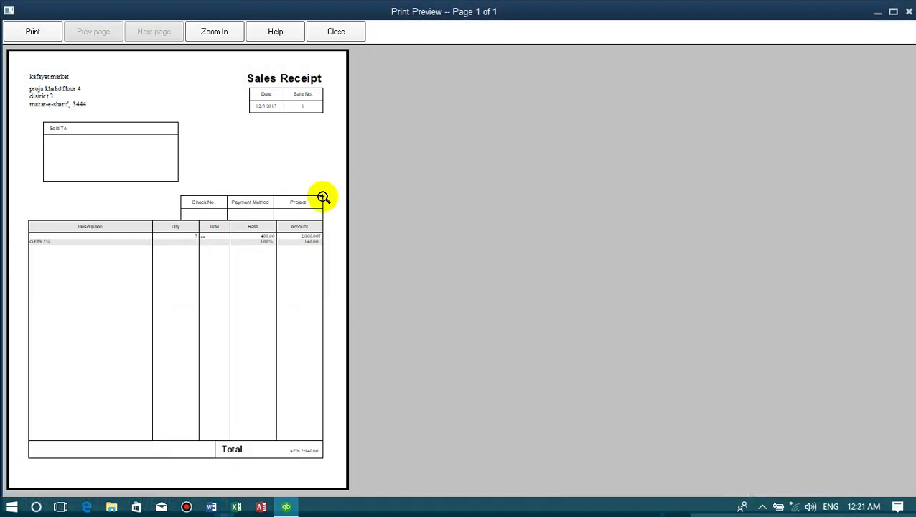
Examine the tax line and total up close in the sales receipt's print preview and close the preview
click(323, 196)
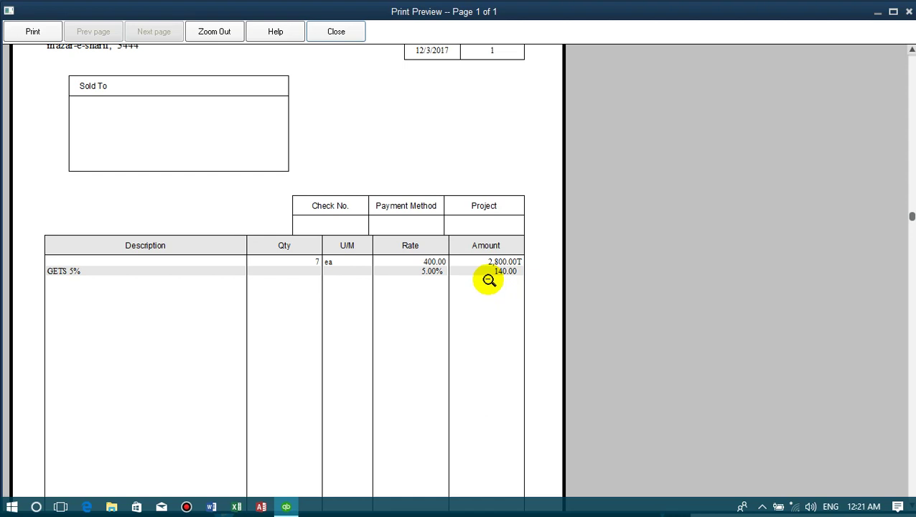
click(439, 287)
click(382, 474)
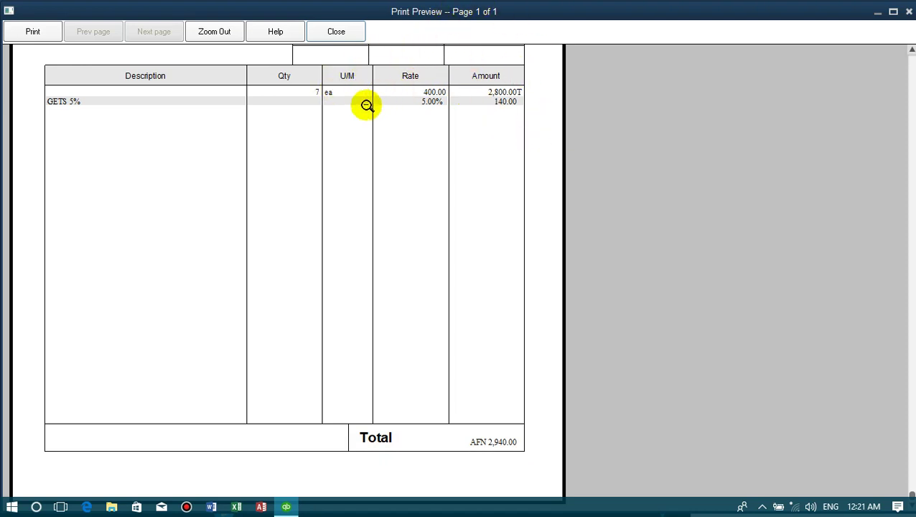
click(335, 32)
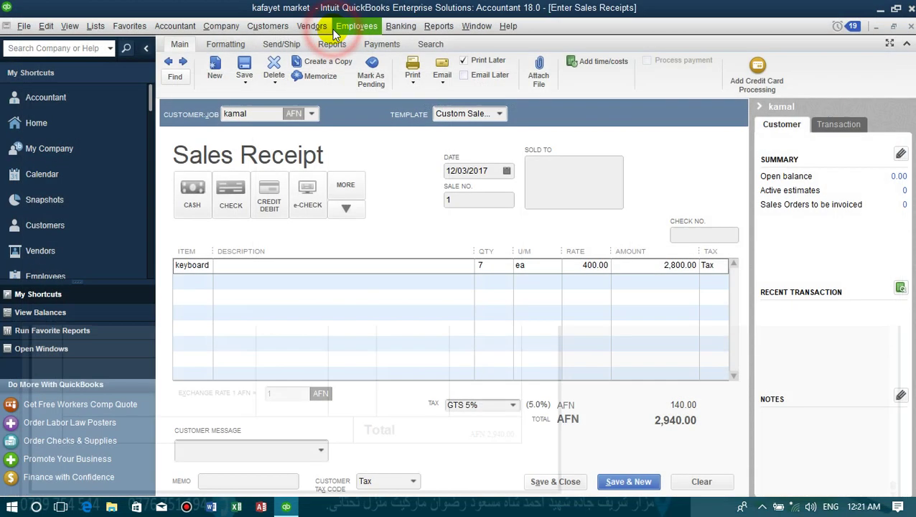
Set the sales receipt's tax to Out of State, dismiss the tax codes notice, and save and close the receipt
click(514, 408)
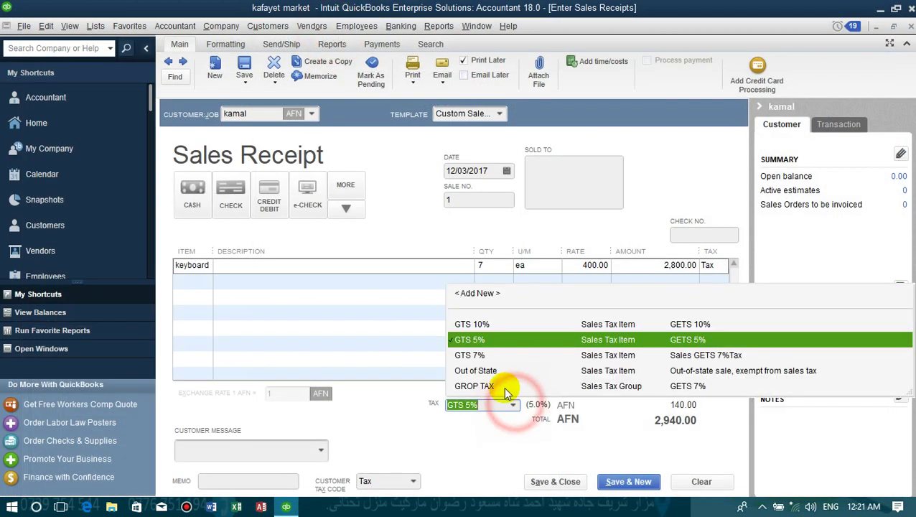
click(479, 372)
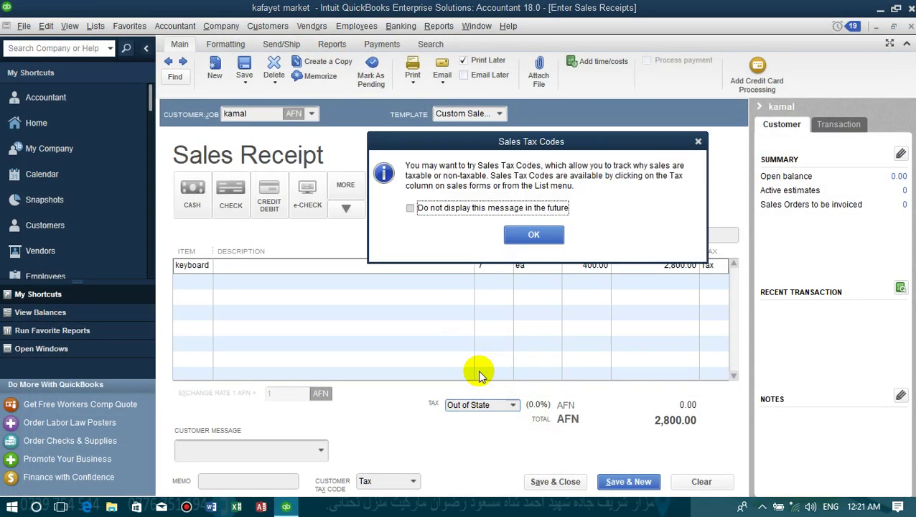
click(533, 234)
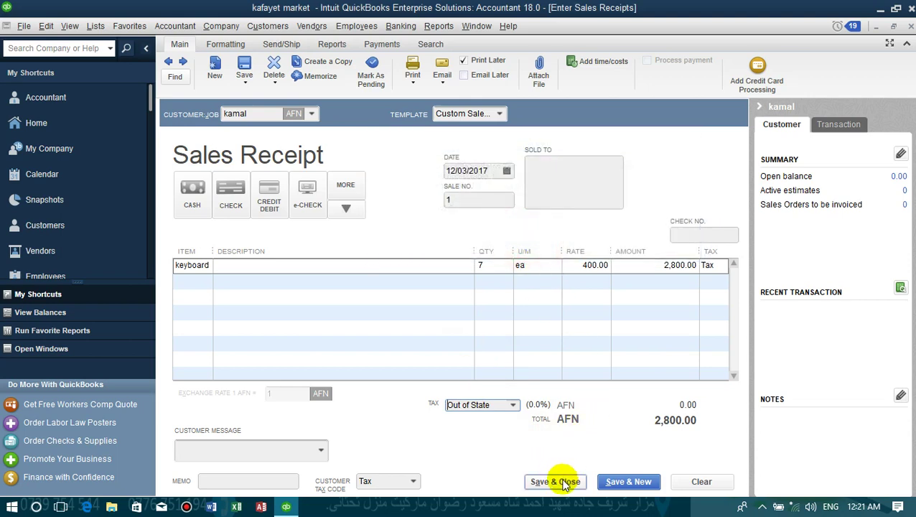
click(556, 481)
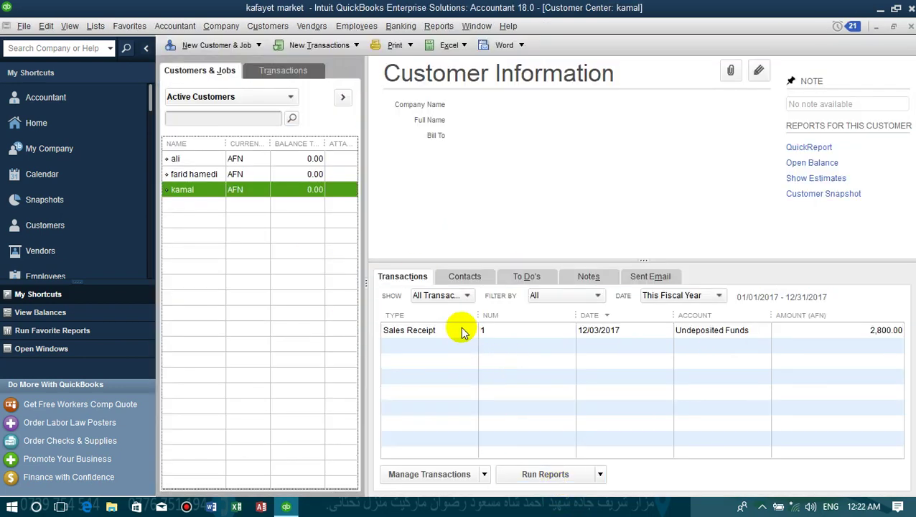
Check the items' quantities on hand in the Physical Inventory Worksheet and close the report
click(317, 26)
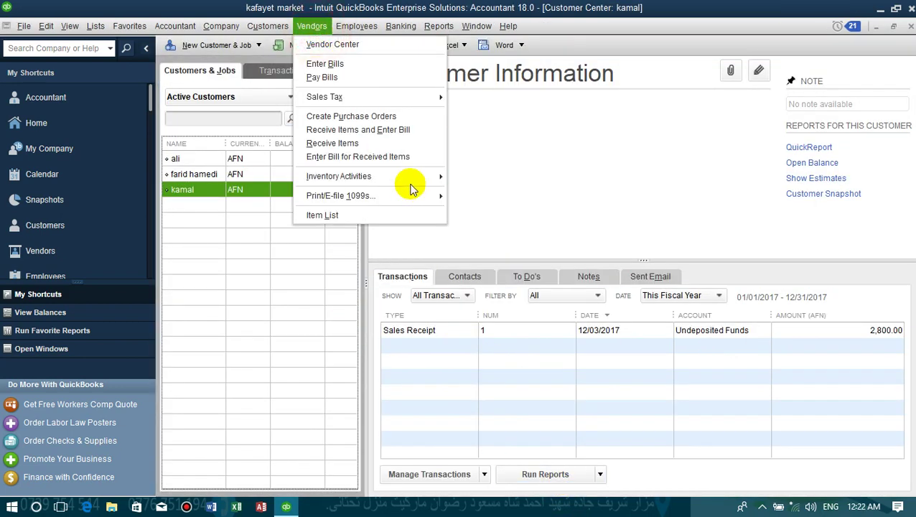
mouse_move(411, 179)
click(488, 214)
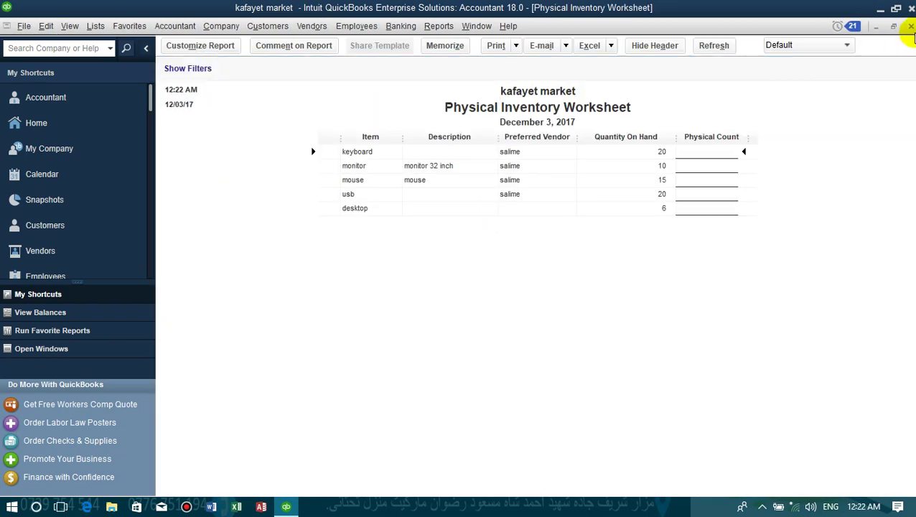
click(910, 25)
click(267, 26)
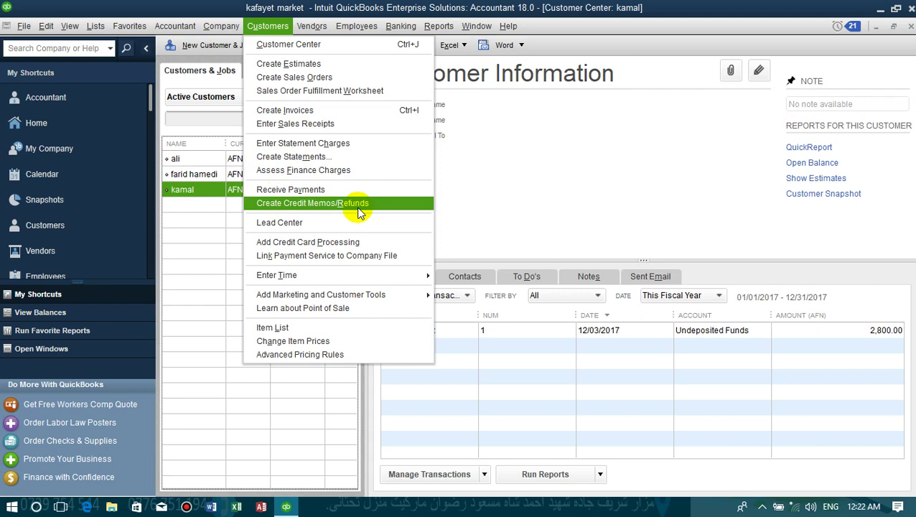
click(517, 148)
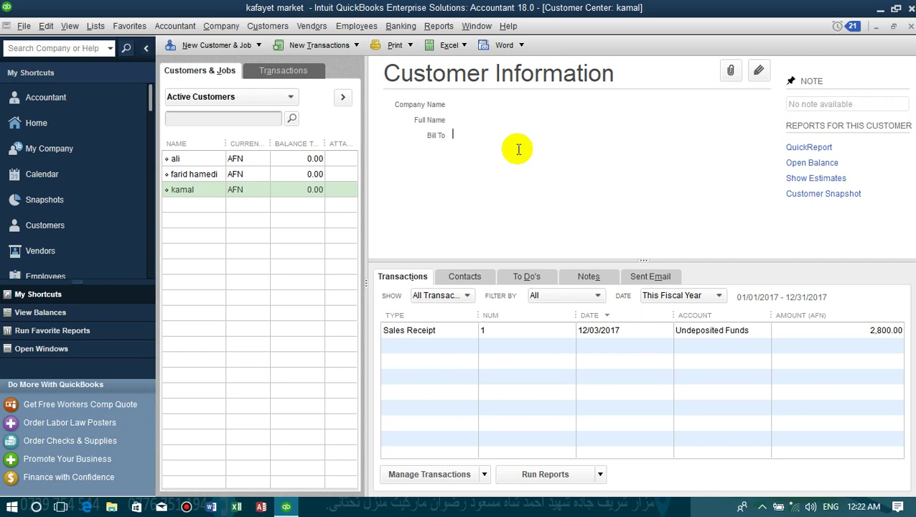
Review the Trial Balance report with its dates set to All, and close it without memorizing the settings
click(442, 25)
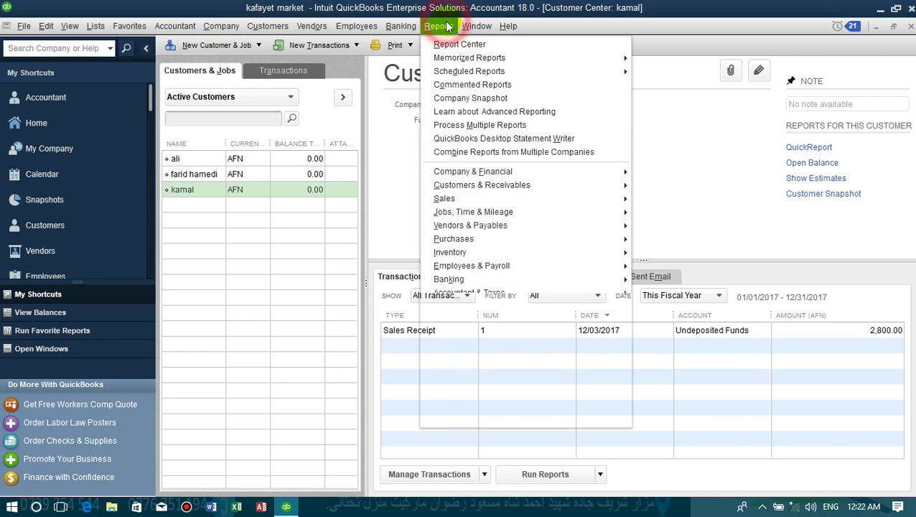
mouse_move(513, 292)
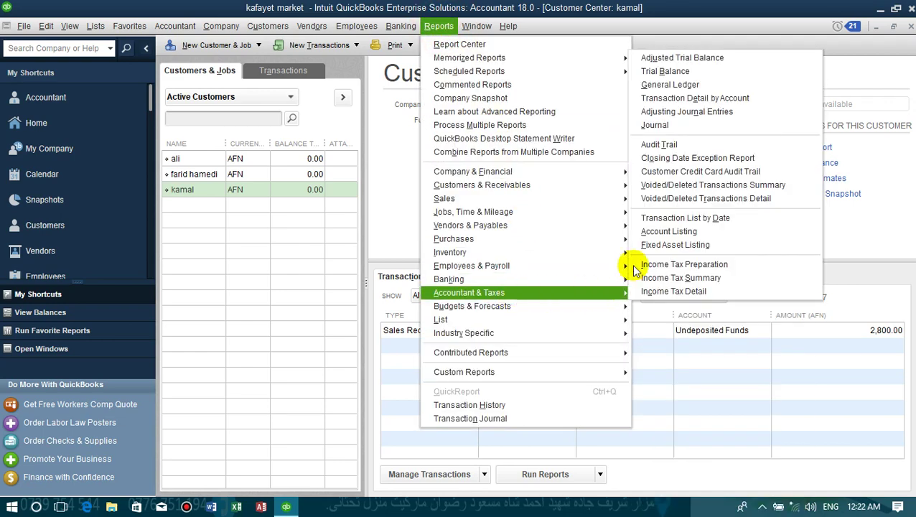
click(659, 71)
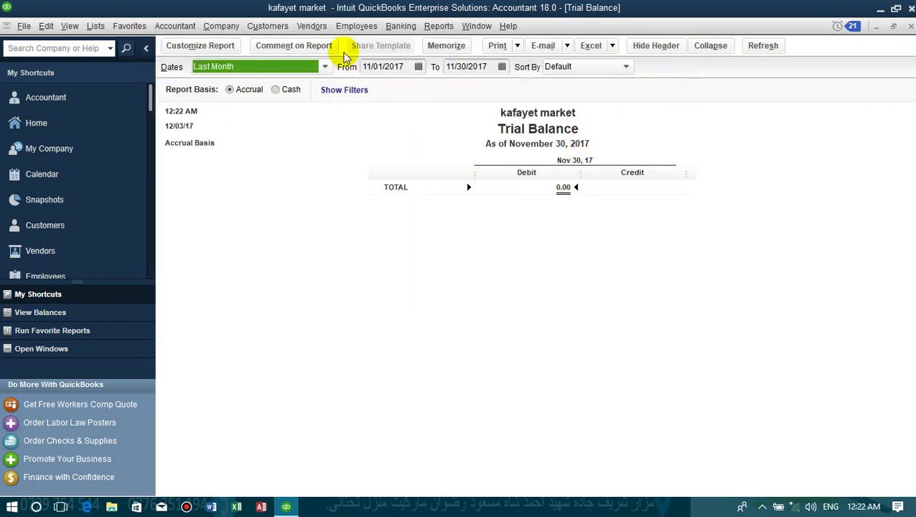
click(325, 67)
scroll(225, 188, up, 2)
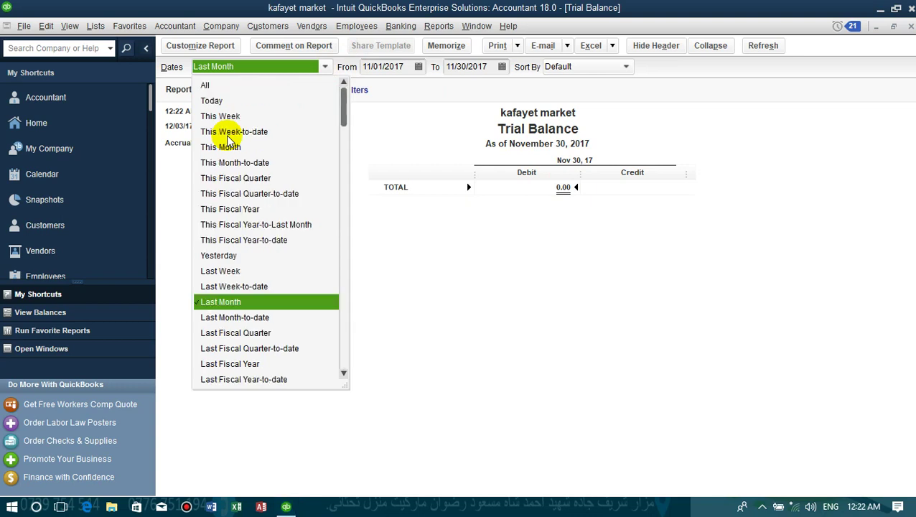
click(206, 85)
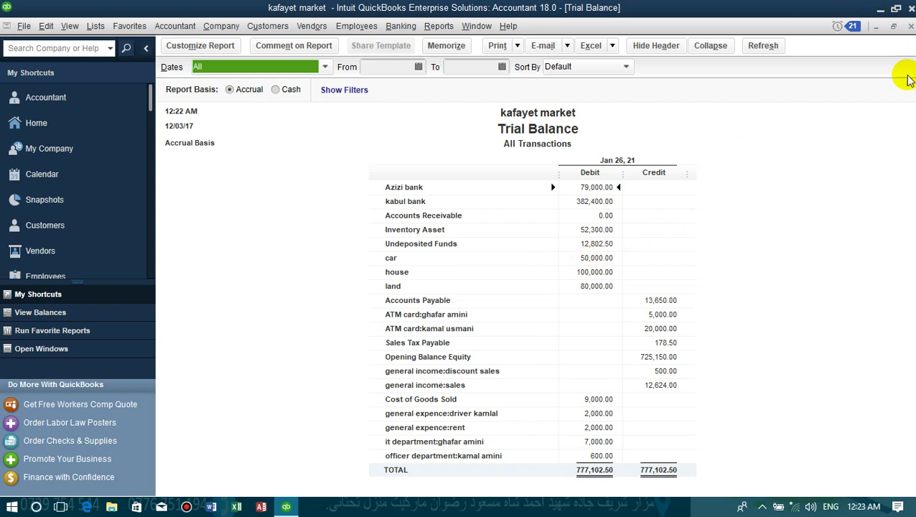
click(912, 26)
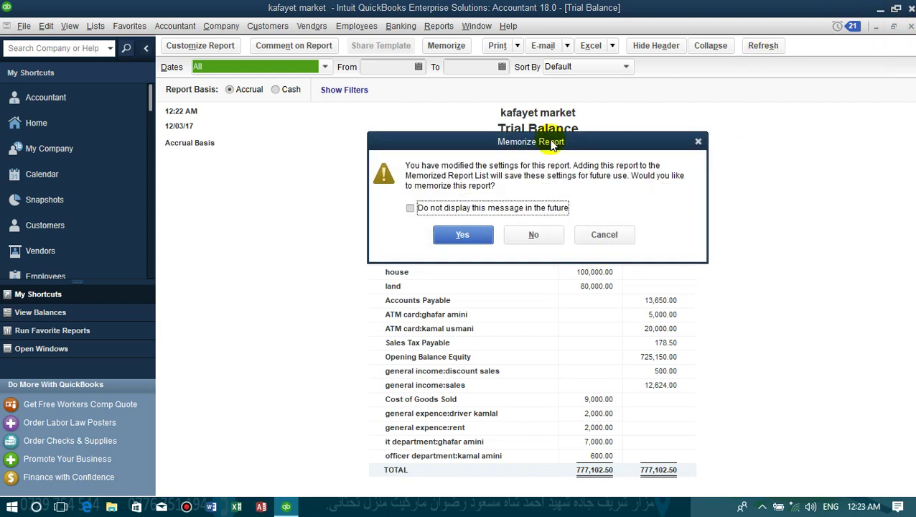
click(535, 236)
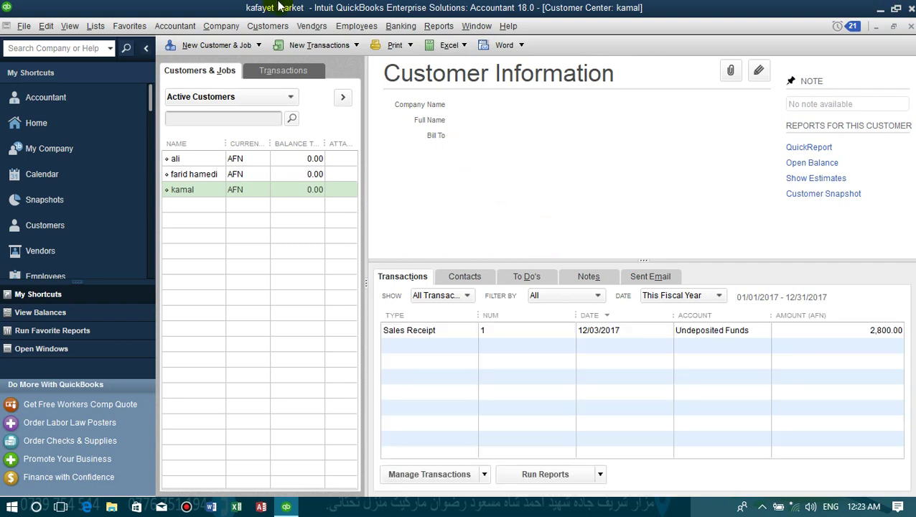
Create a second sales receipt for the preselected customer with the keyboard item at quantity 3, and save and close it
click(253, 25)
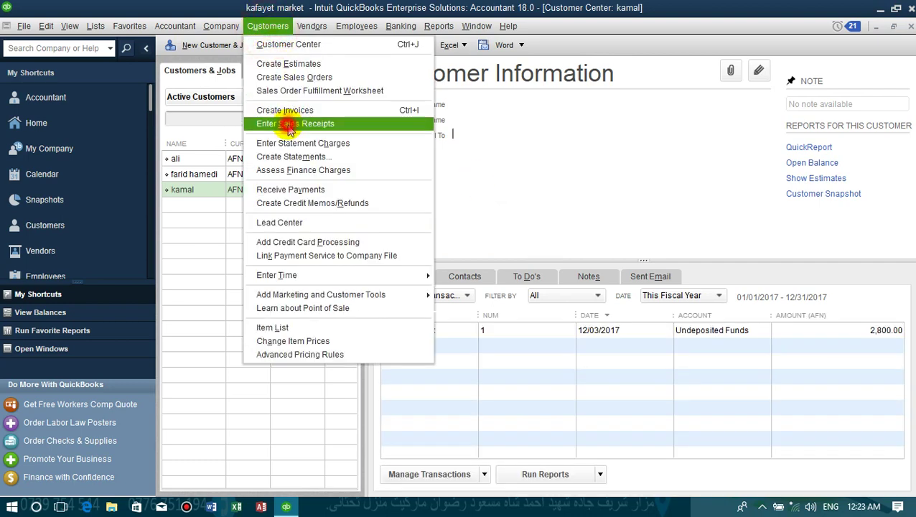
click(270, 125)
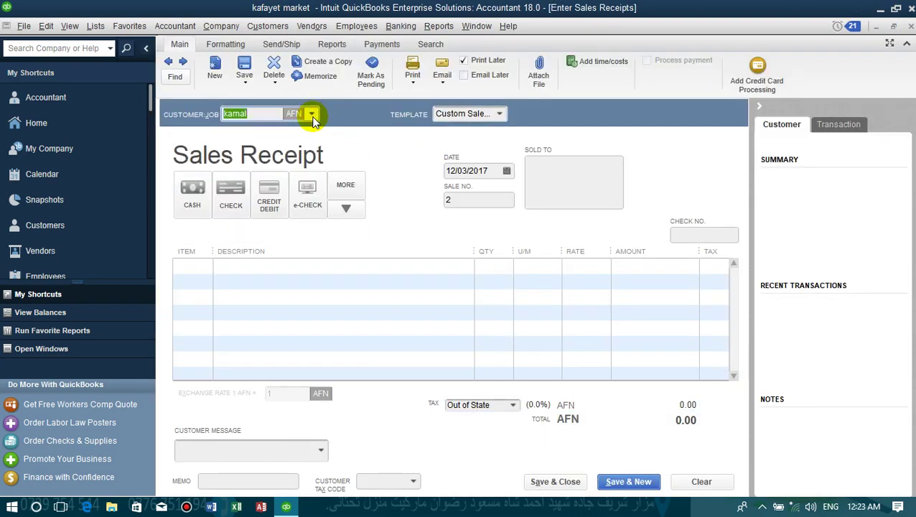
click(199, 262)
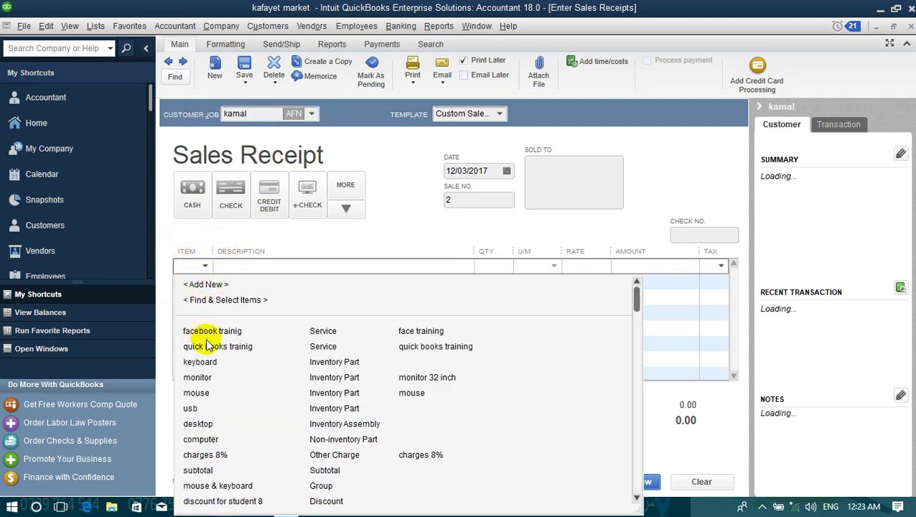
click(201, 363)
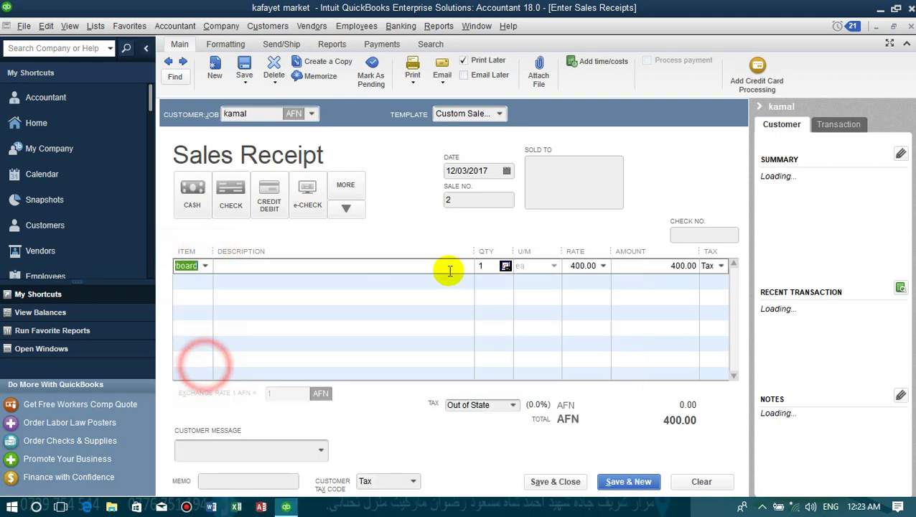
click(482, 265)
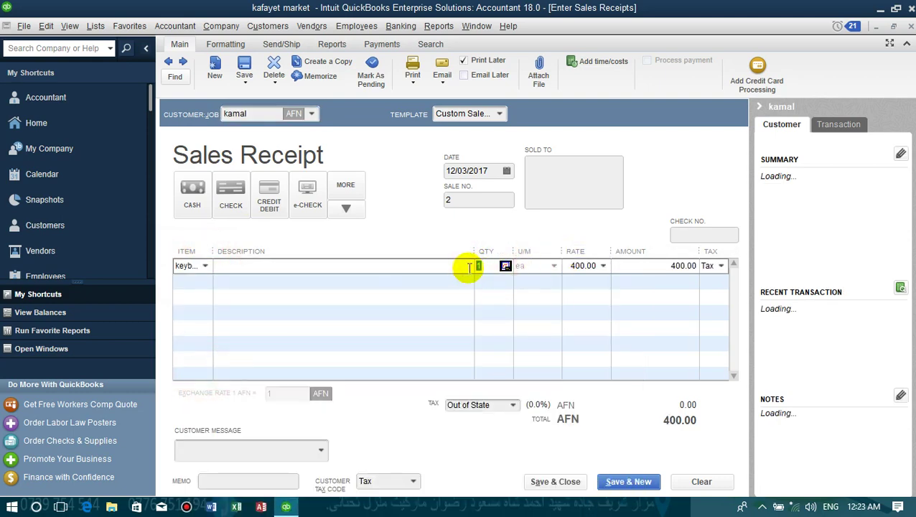
text(2)
key(BackSpace)
text(3)
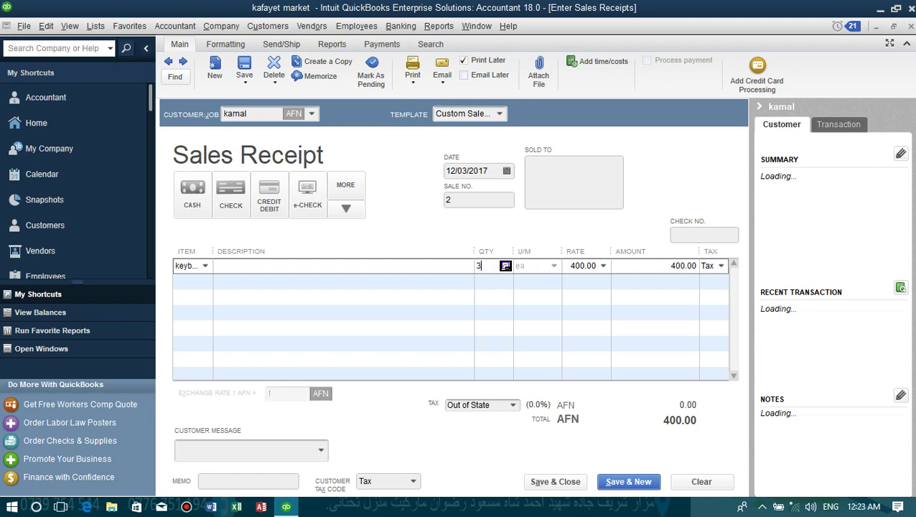
click(556, 481)
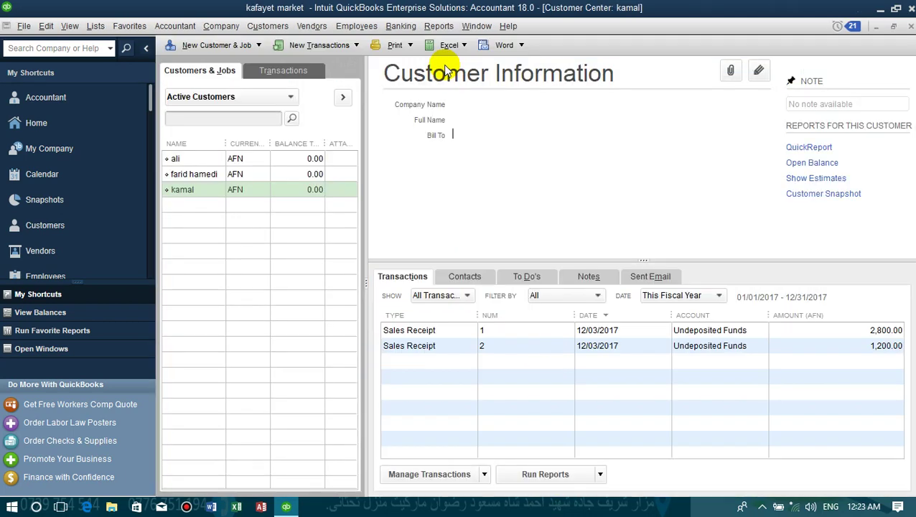
Reopen the Trial Balance for all dates to check the accounts after the second sales receipt, and close it without memorizing
click(402, 26)
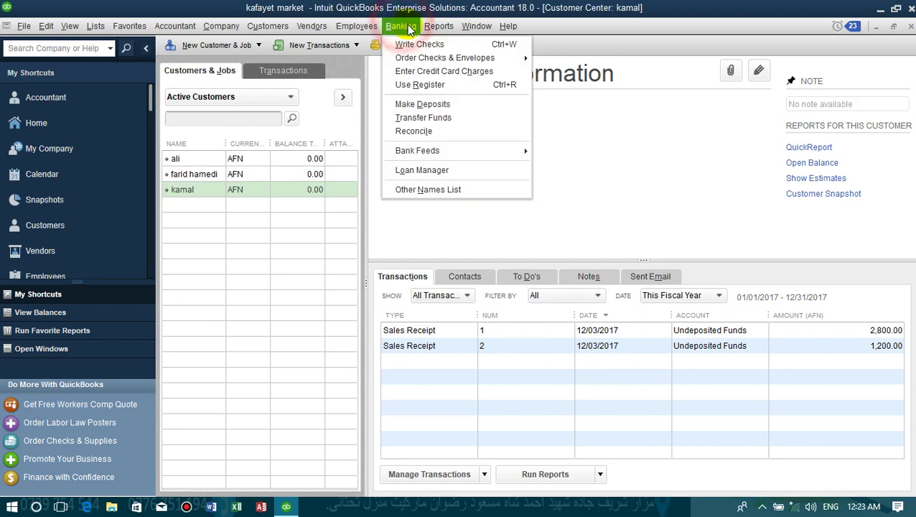
click(421, 27)
click(438, 25)
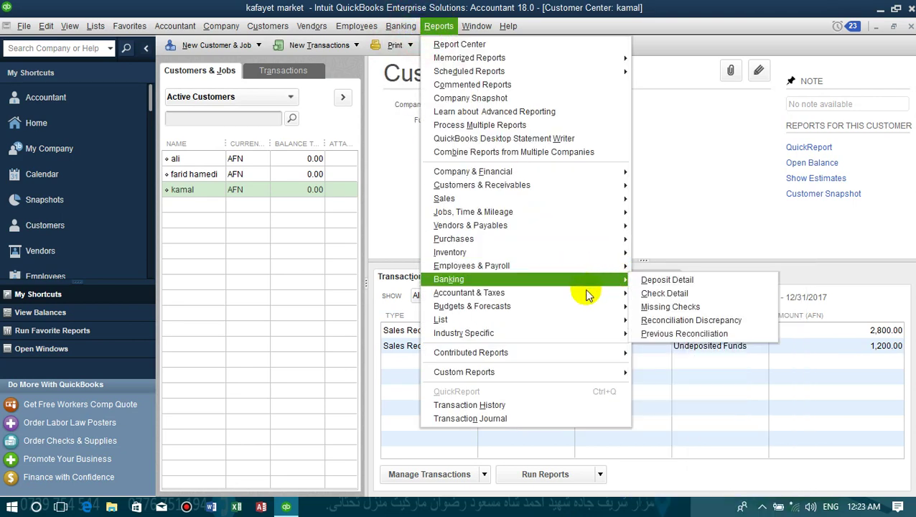
mouse_move(611, 290)
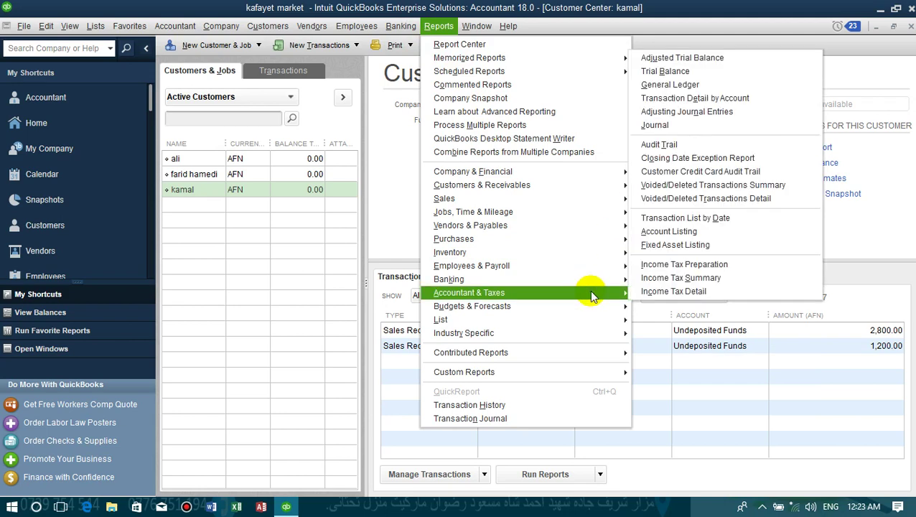
click(668, 71)
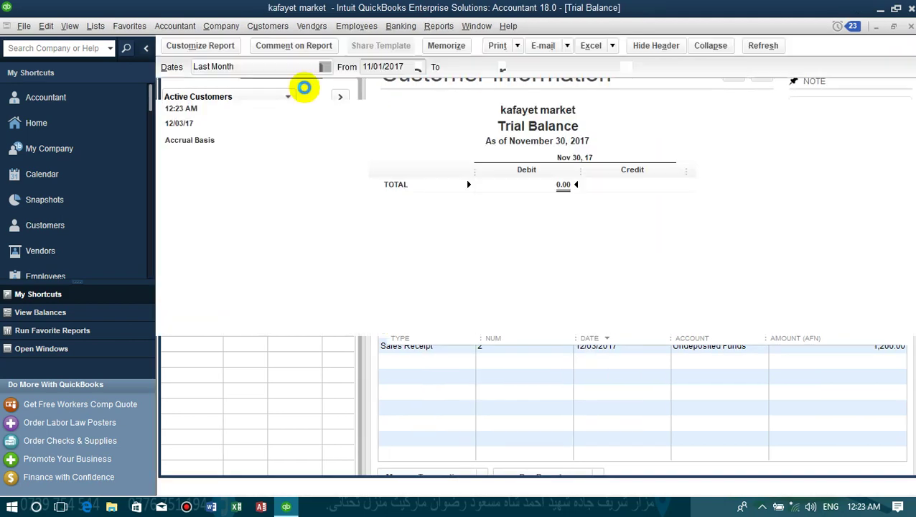
click(271, 71)
click(278, 75)
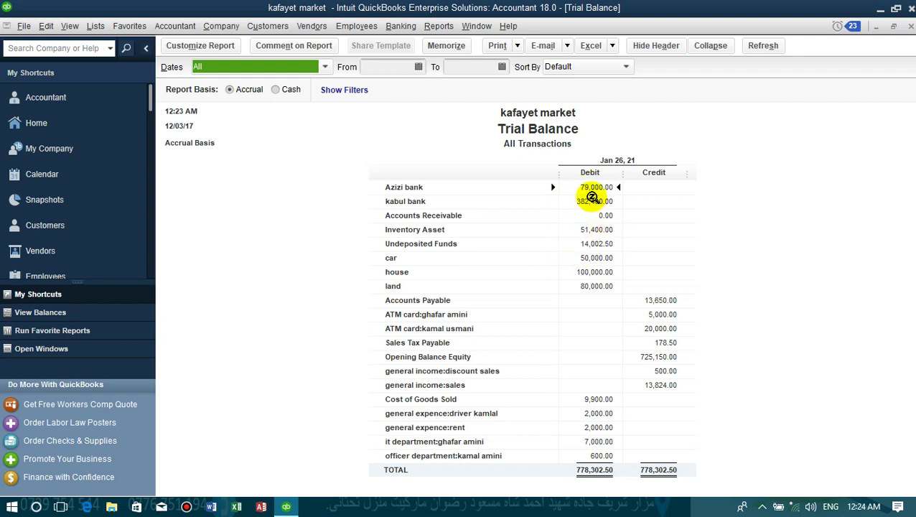
click(895, 27)
click(534, 235)
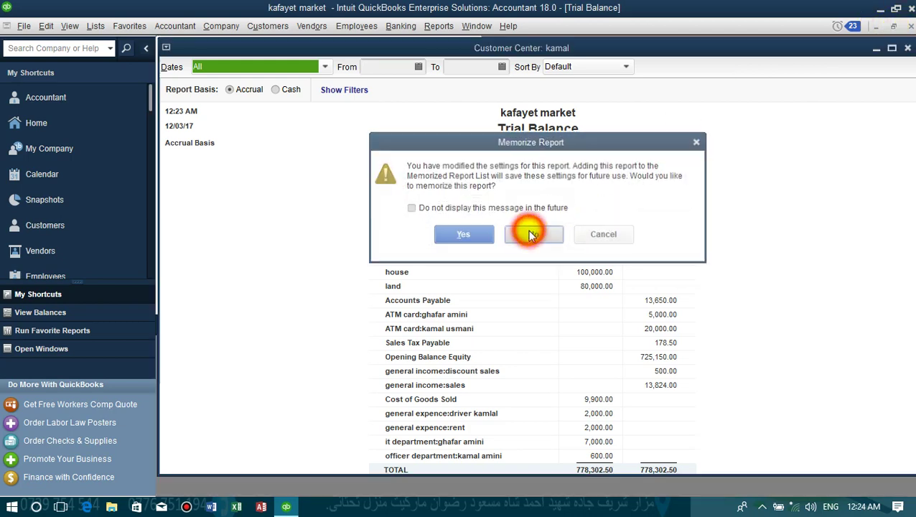
Start a bank deposit and include all seven listed customer payments and sales receipts in it
click(400, 27)
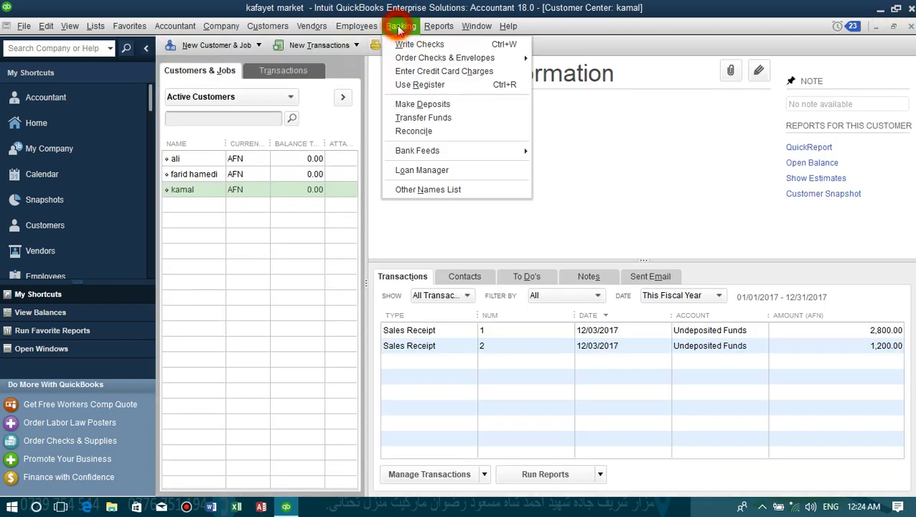
click(409, 105)
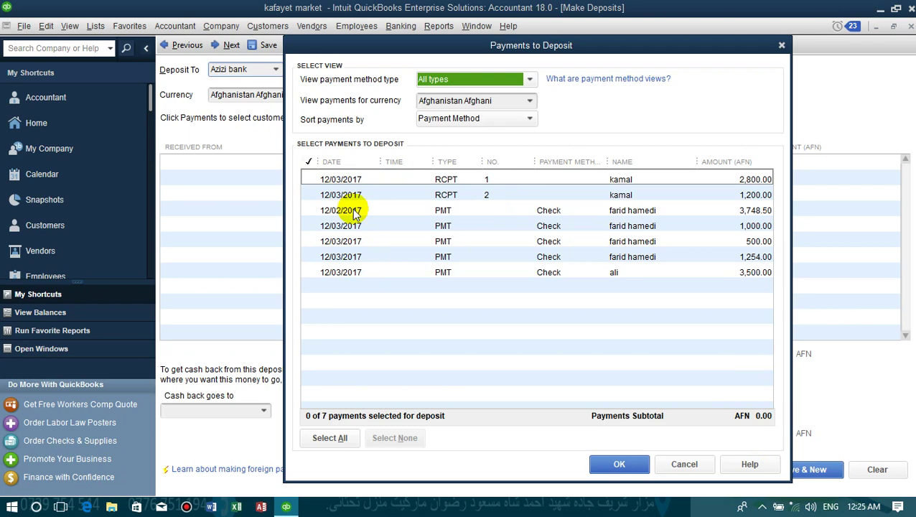
click(308, 177)
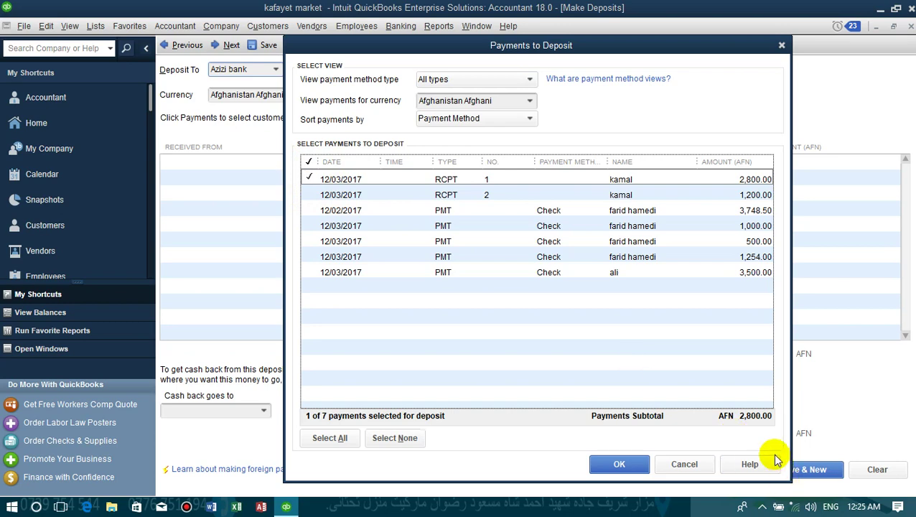
click(309, 194)
click(311, 209)
click(311, 226)
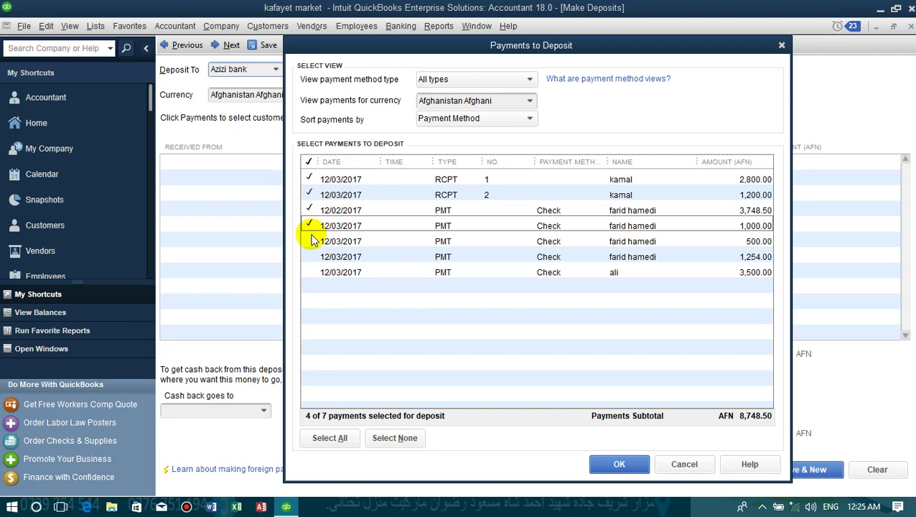
click(312, 241)
click(311, 256)
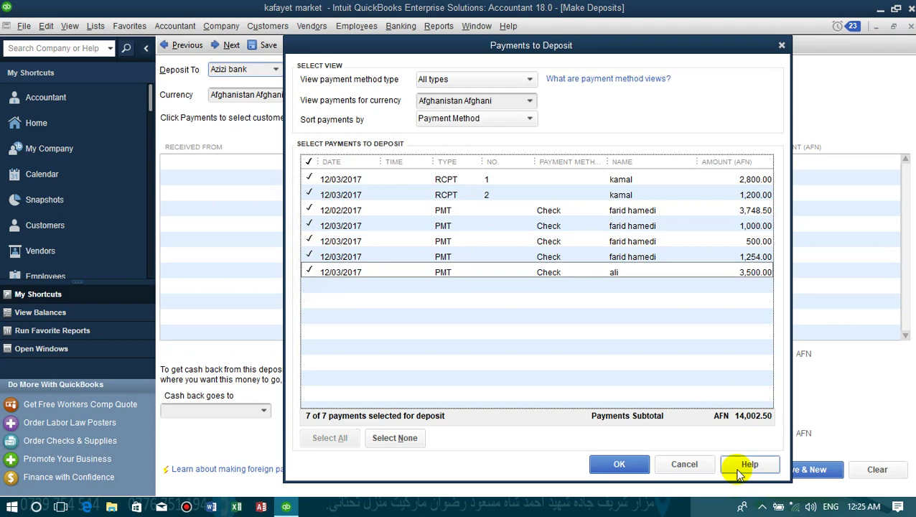
click(621, 464)
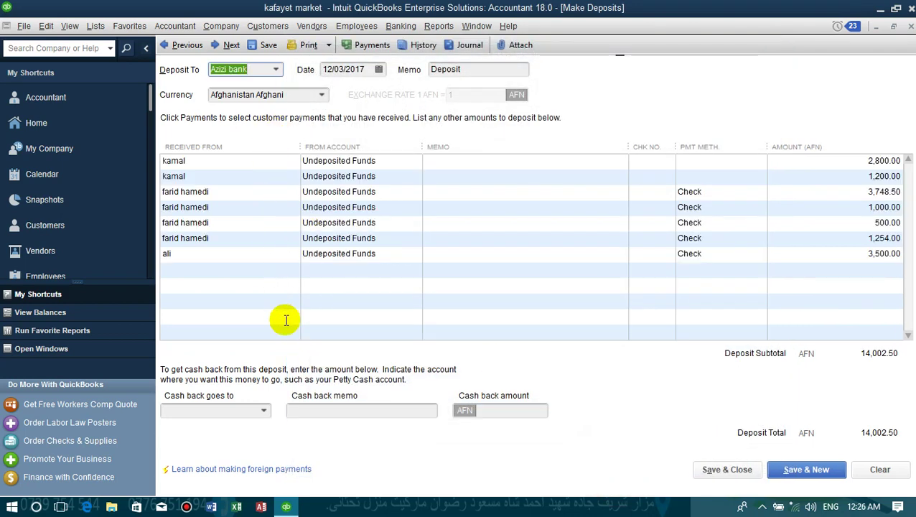
Choose Azizi bank as the deposit account, review the date, memo and currency, and save and close the deposit
click(274, 69)
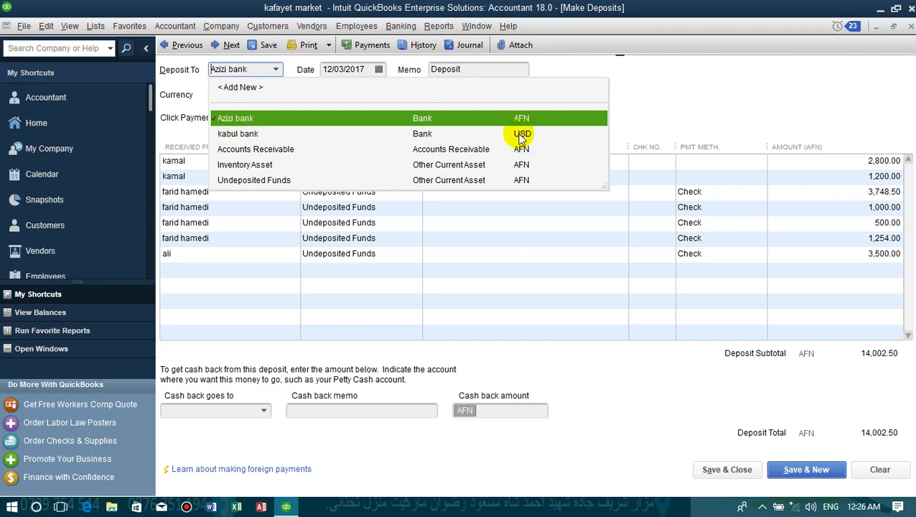
click(503, 117)
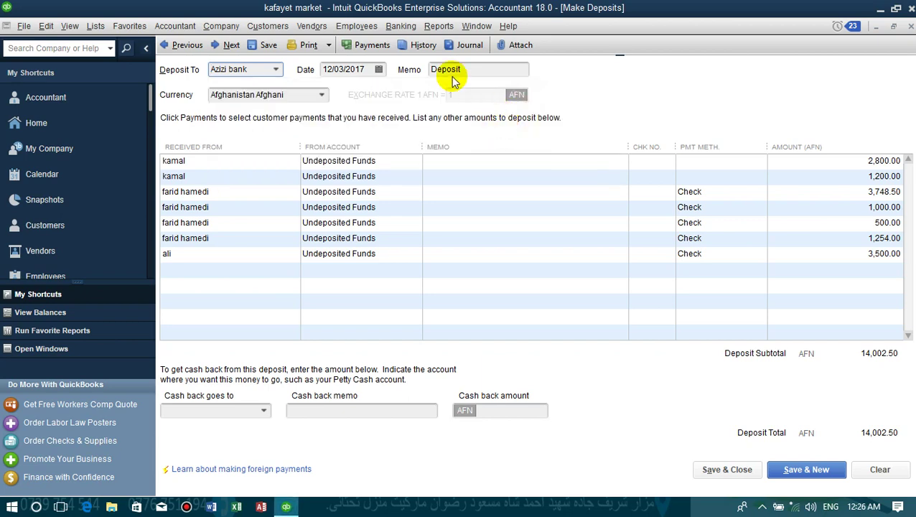
click(378, 70)
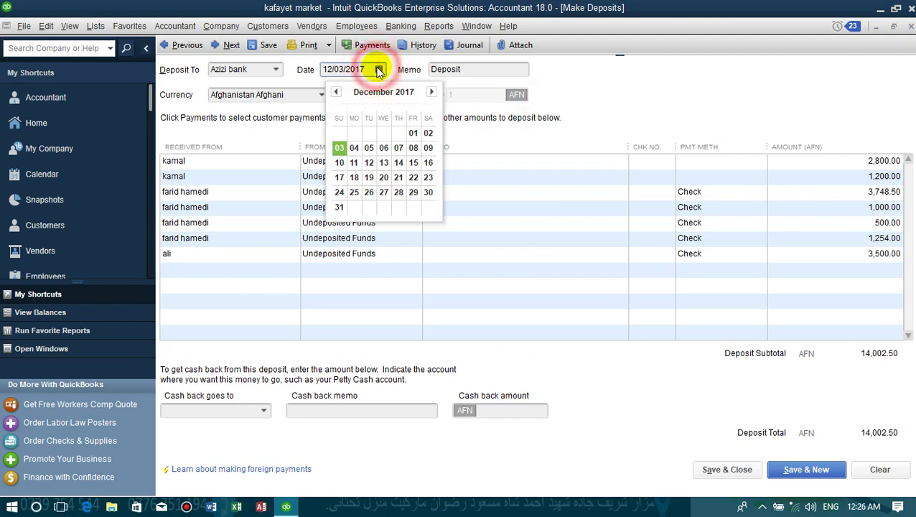
click(471, 69)
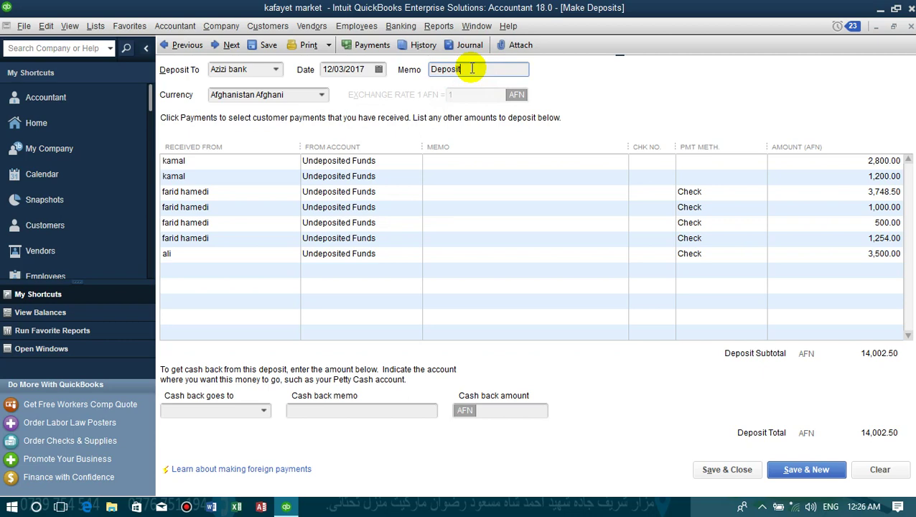
click(467, 98)
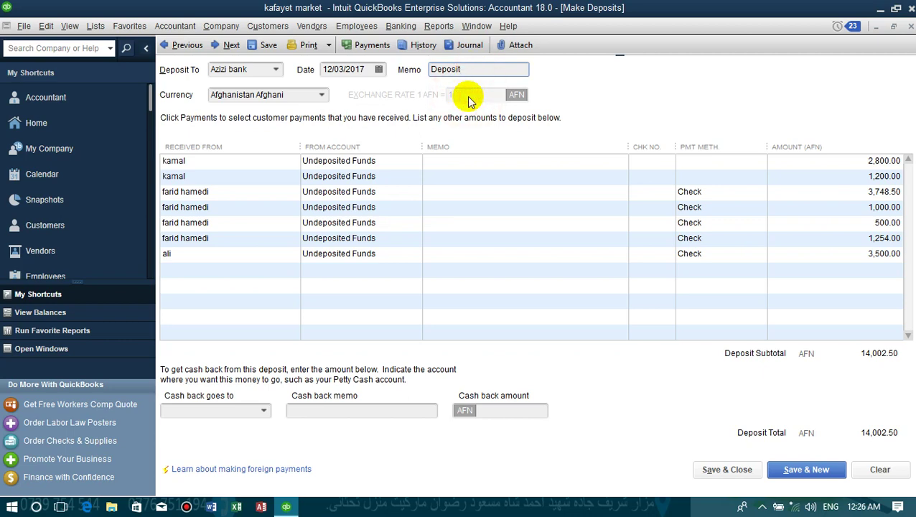
click(321, 96)
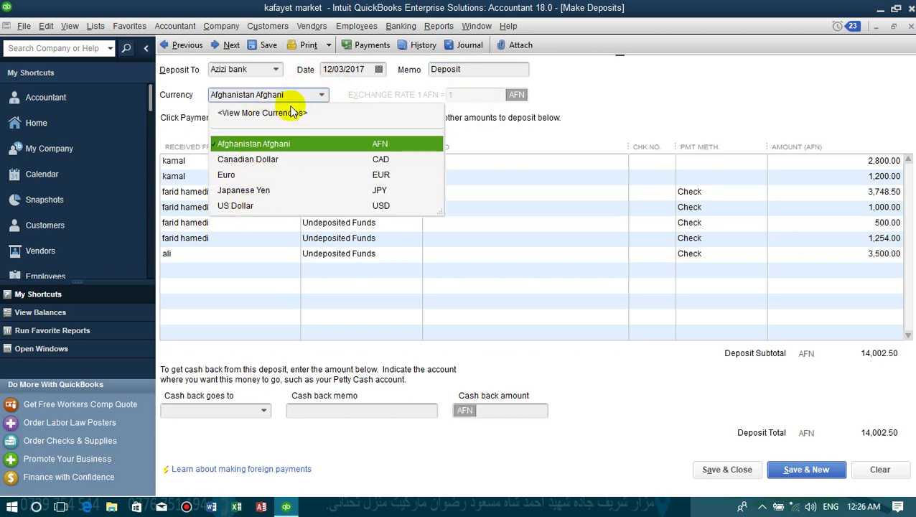
click(466, 95)
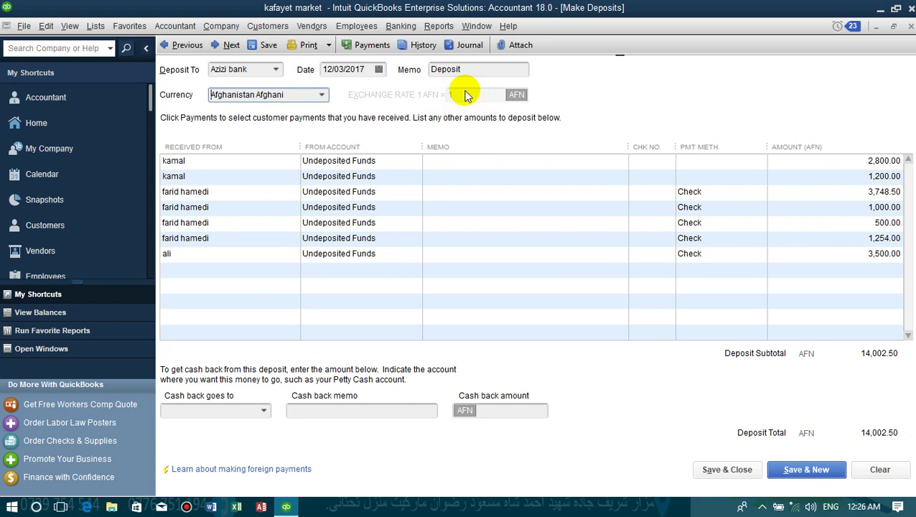
click(743, 469)
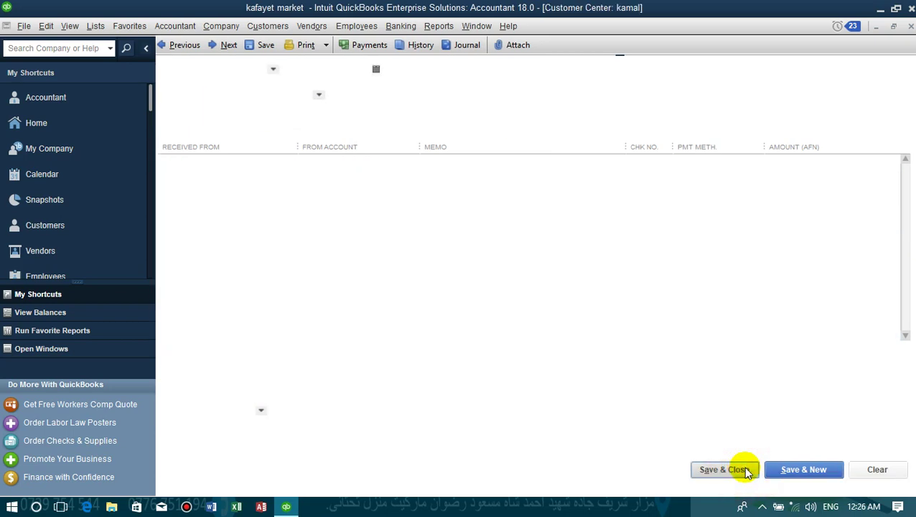
Check the bank and Undeposited Funds balances in the Trial Balance for all dates, and close it without memorizing
click(440, 27)
mouse_move(611, 300)
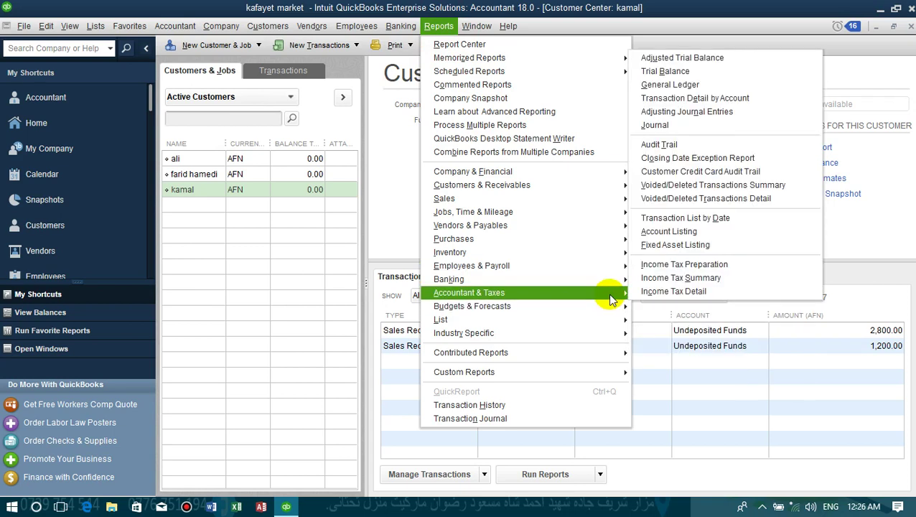
click(667, 71)
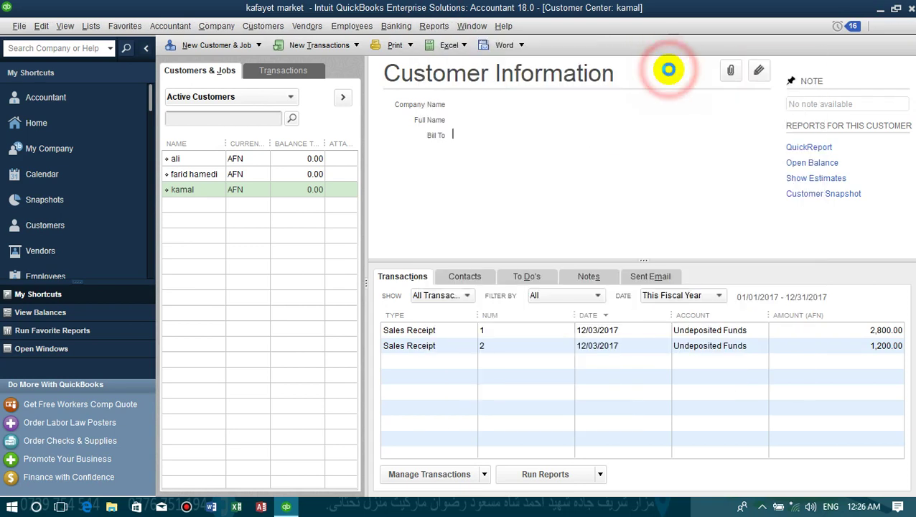
click(290, 67)
click(294, 66)
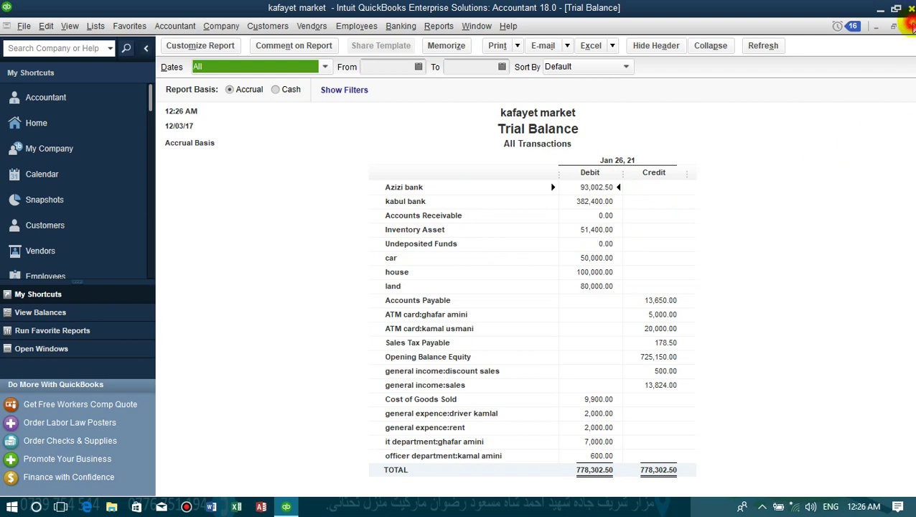
click(911, 26)
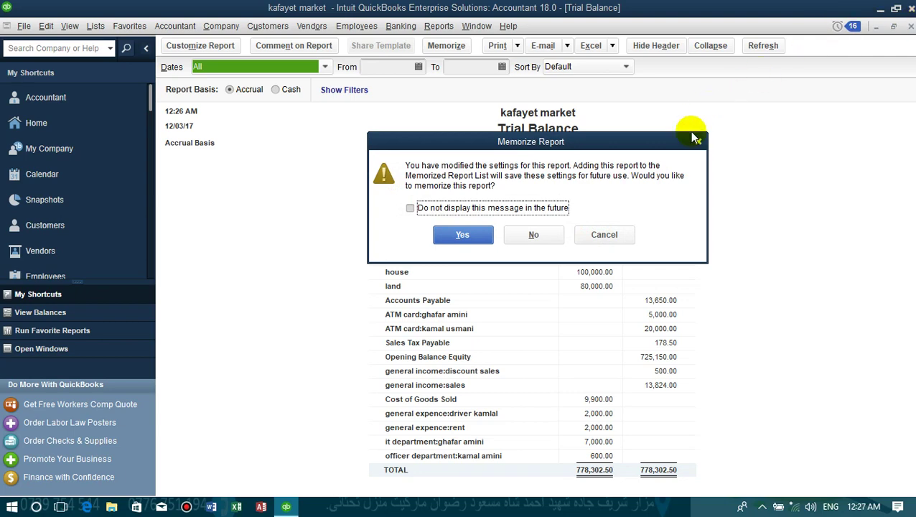
click(534, 236)
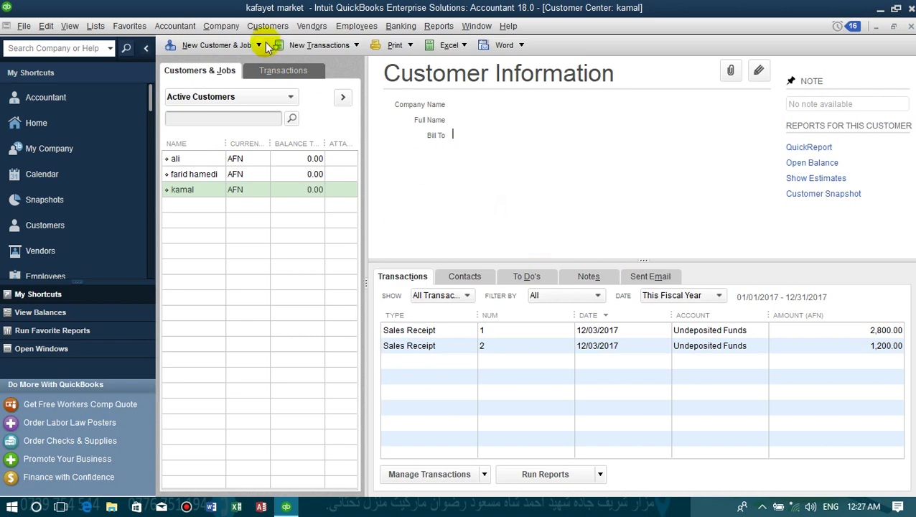
Create a sales order for the second listed customer with the keyboard item at ordered quantity 5, and save and close it
click(266, 27)
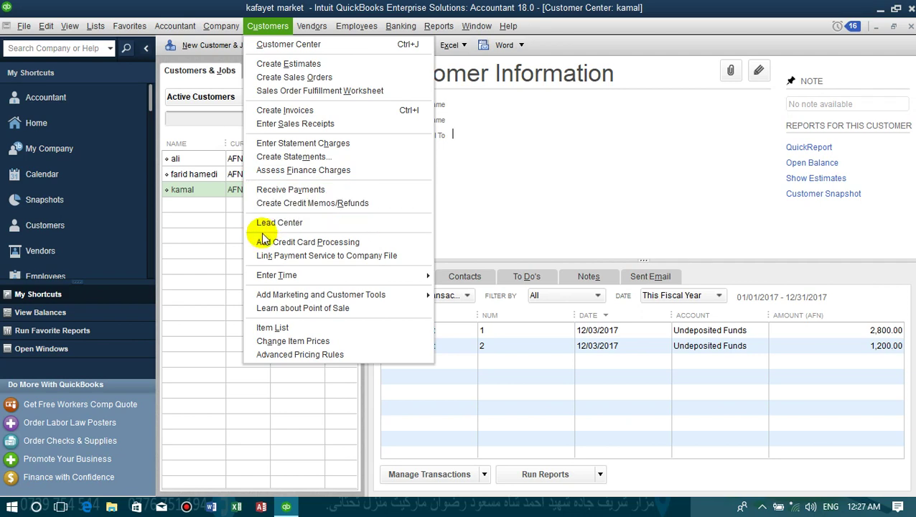
click(230, 220)
click(265, 26)
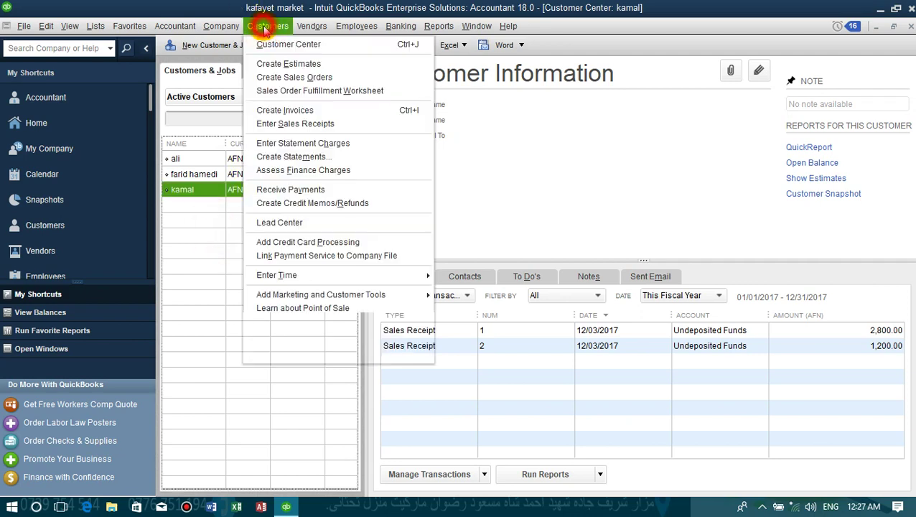
click(280, 77)
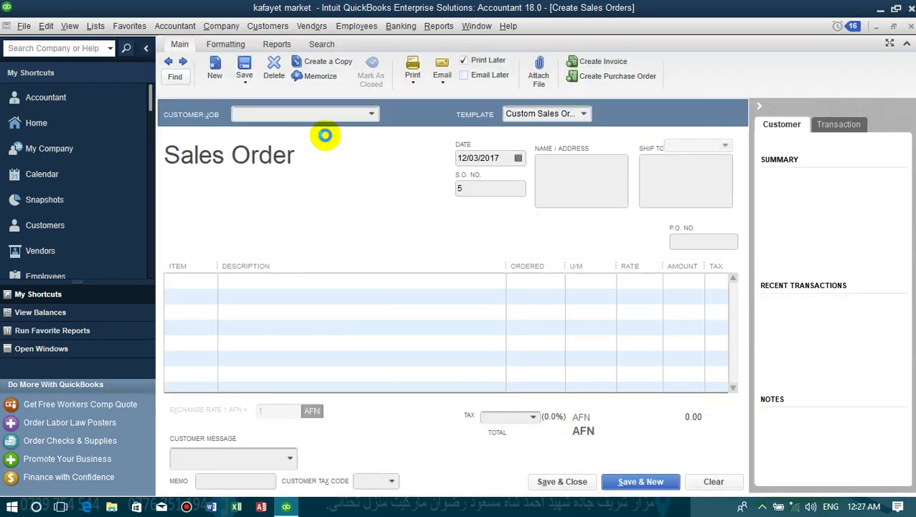
click(374, 114)
click(264, 178)
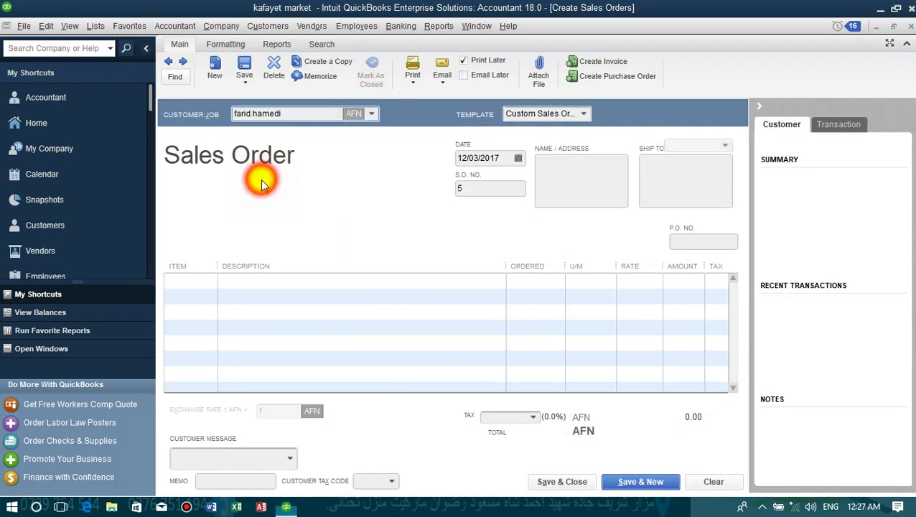
click(201, 285)
click(208, 280)
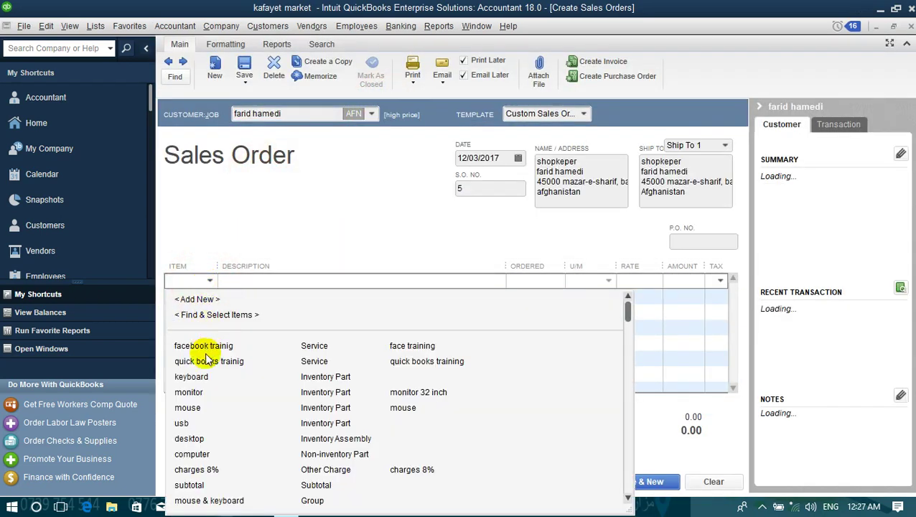
click(196, 374)
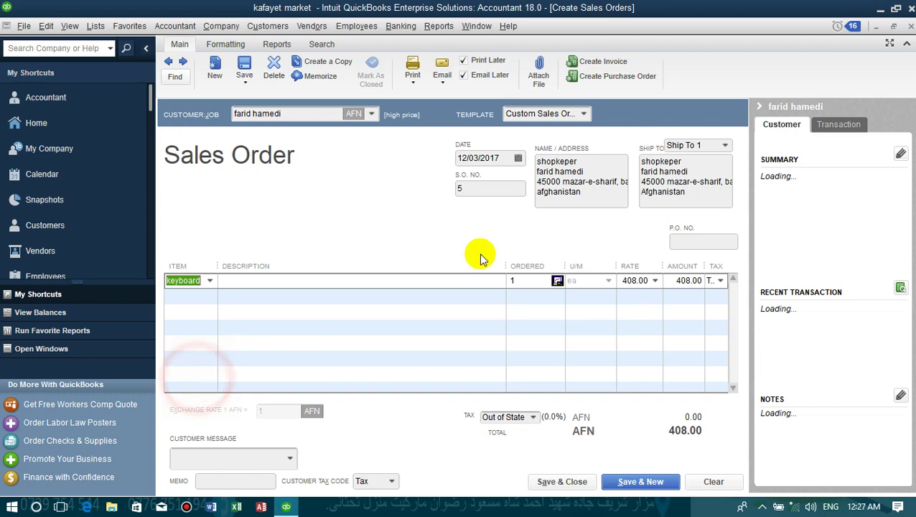
click(530, 280)
text(5)
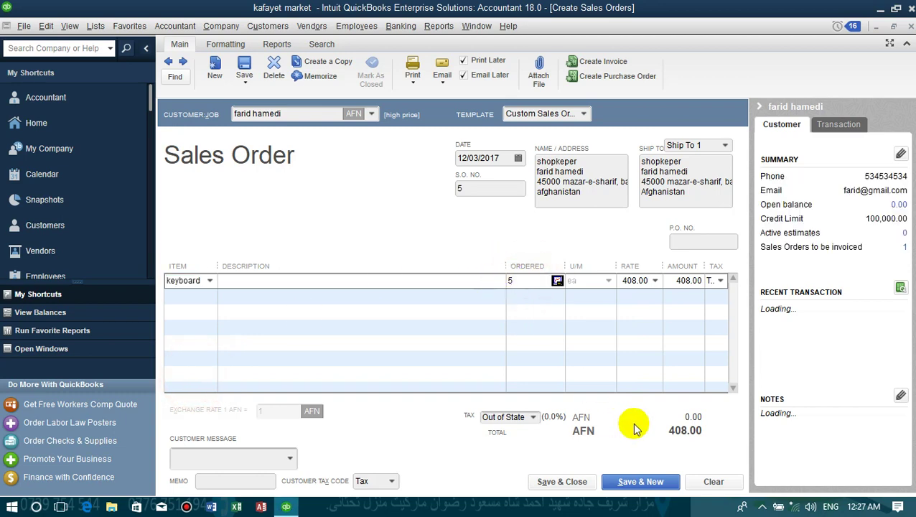
click(567, 482)
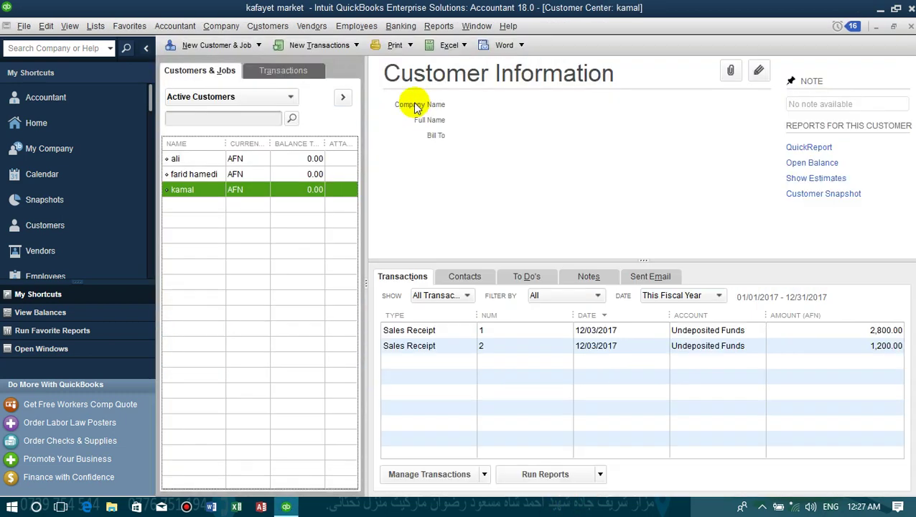
Check the keyboard's quantity on hand in the Physical Inventory Worksheet after the sales order, and close the report
click(312, 25)
mouse_move(415, 178)
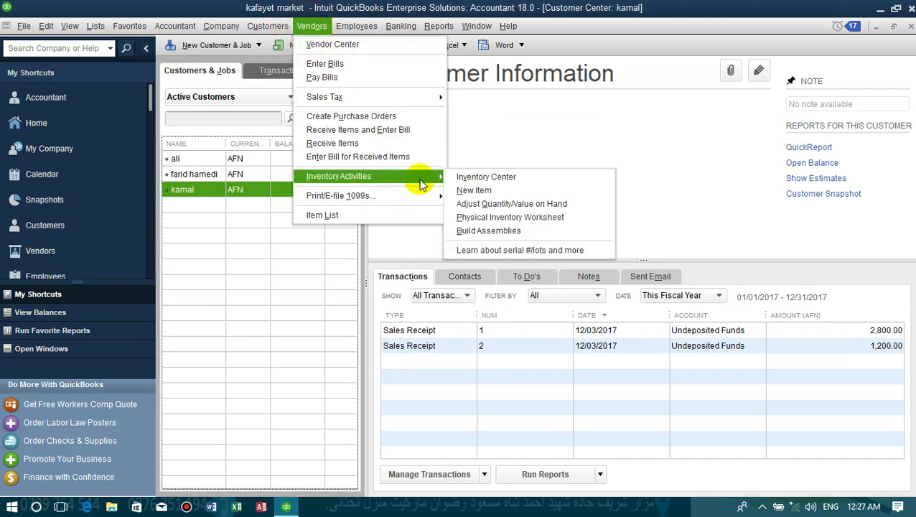
click(480, 217)
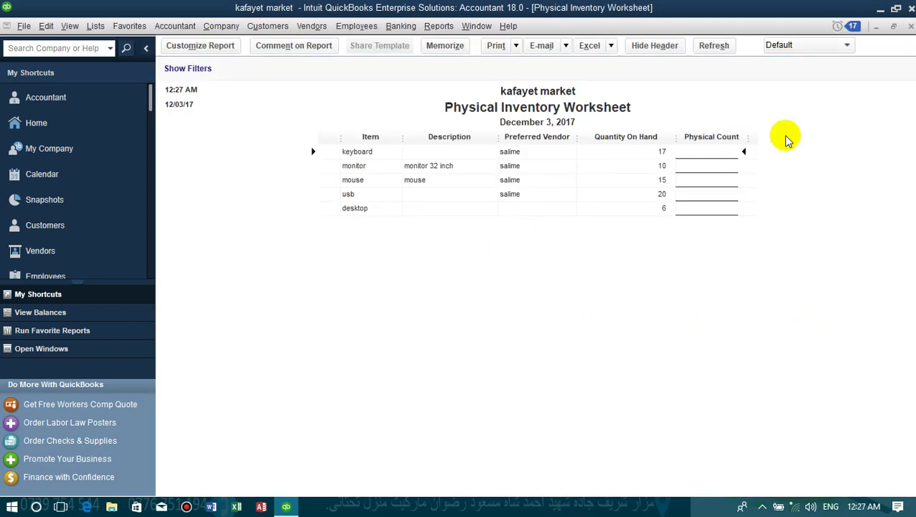
click(910, 29)
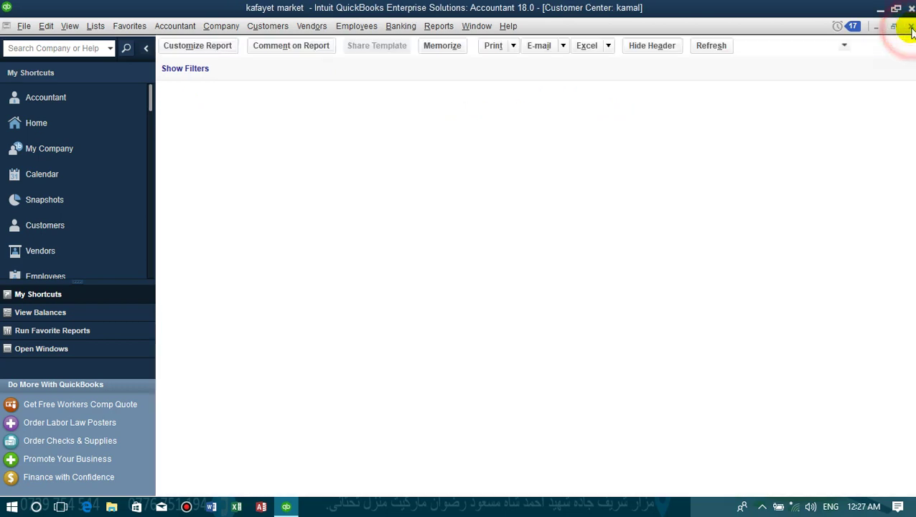
Create an invoice for the second listed customer from both available sales orders, numbers 3 and 5, and save and close it
click(287, 26)
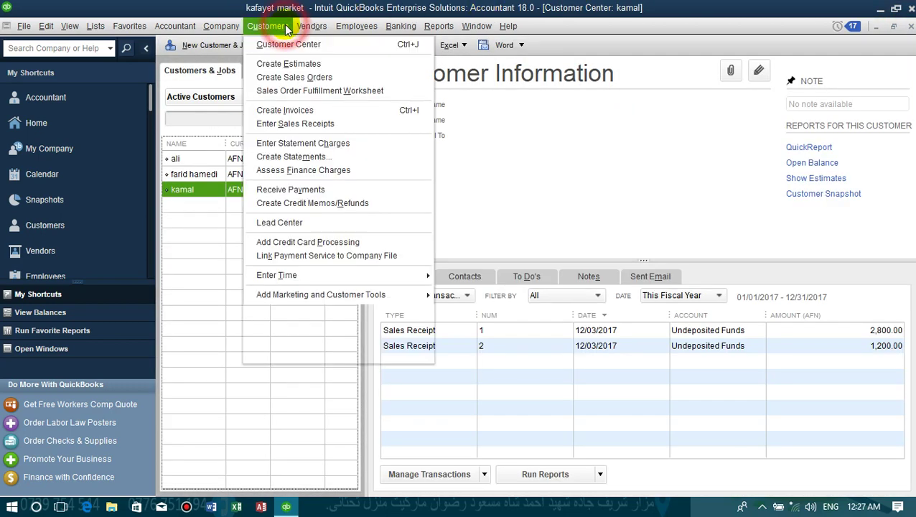
click(290, 111)
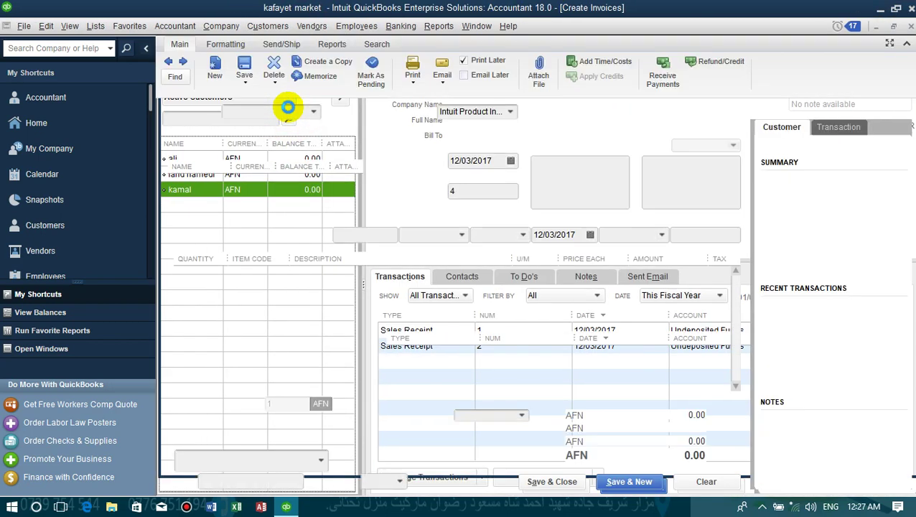
click(309, 113)
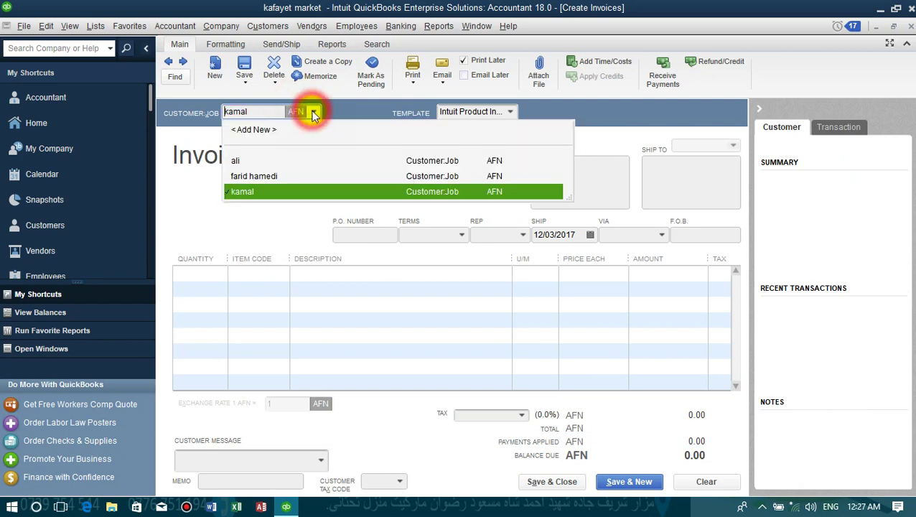
click(255, 179)
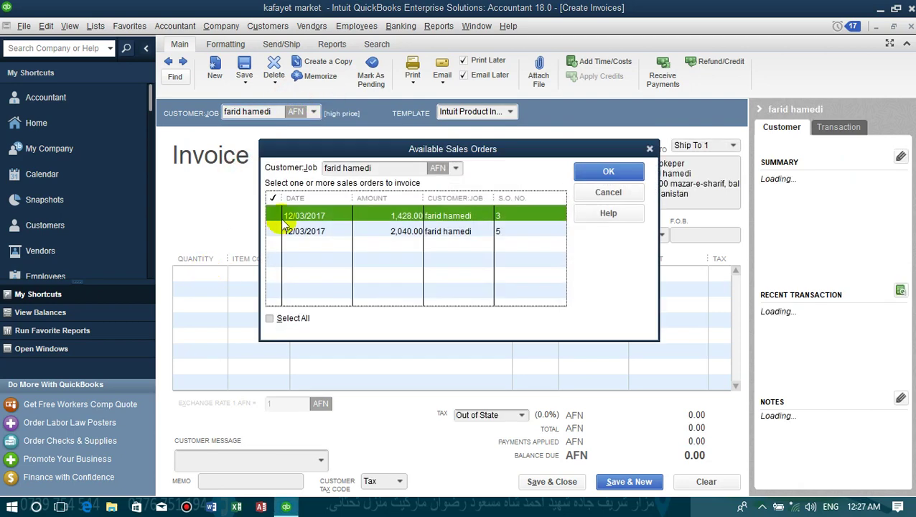
click(274, 230)
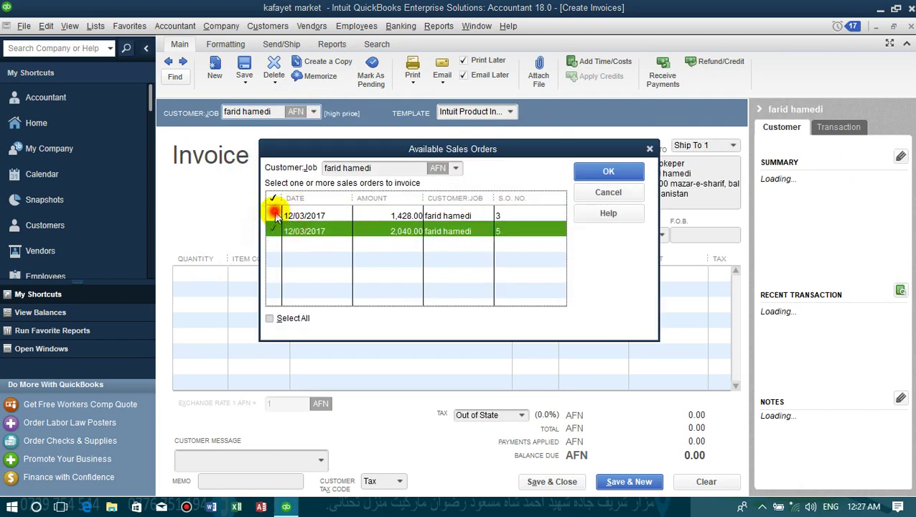
click(274, 212)
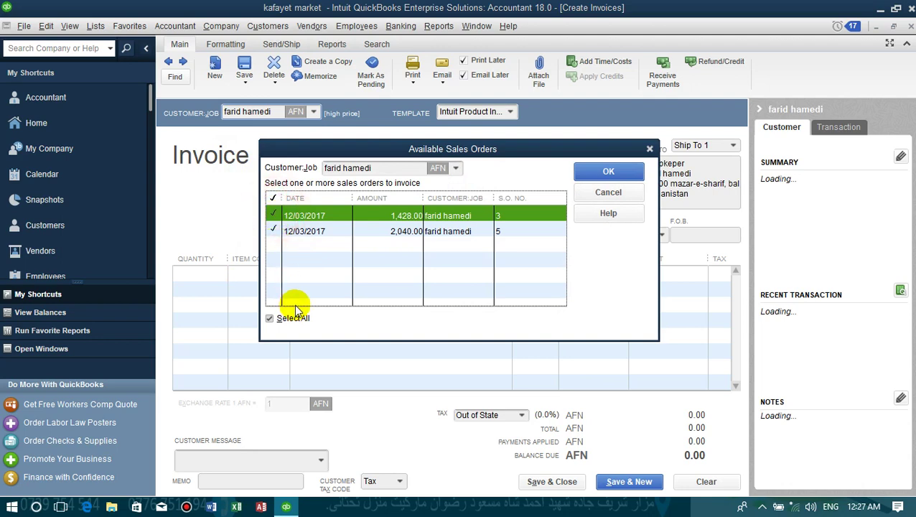
click(608, 172)
click(243, 151)
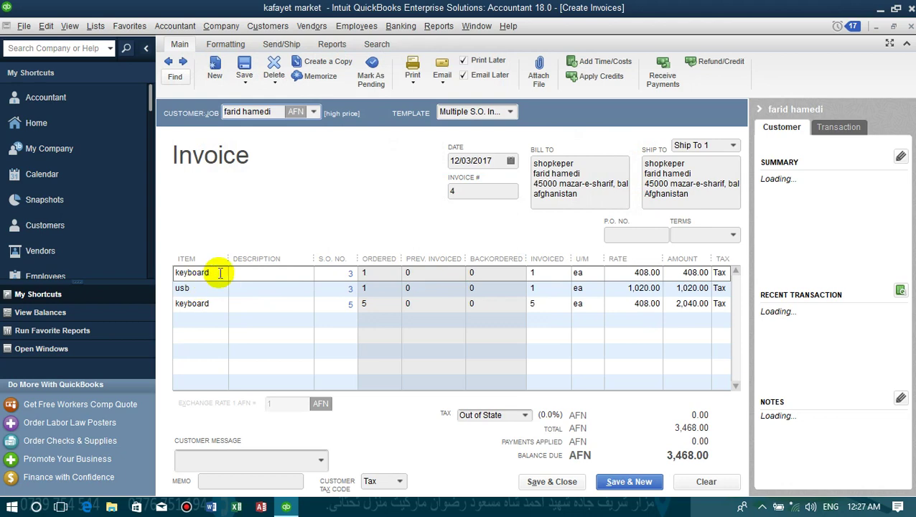
click(540, 482)
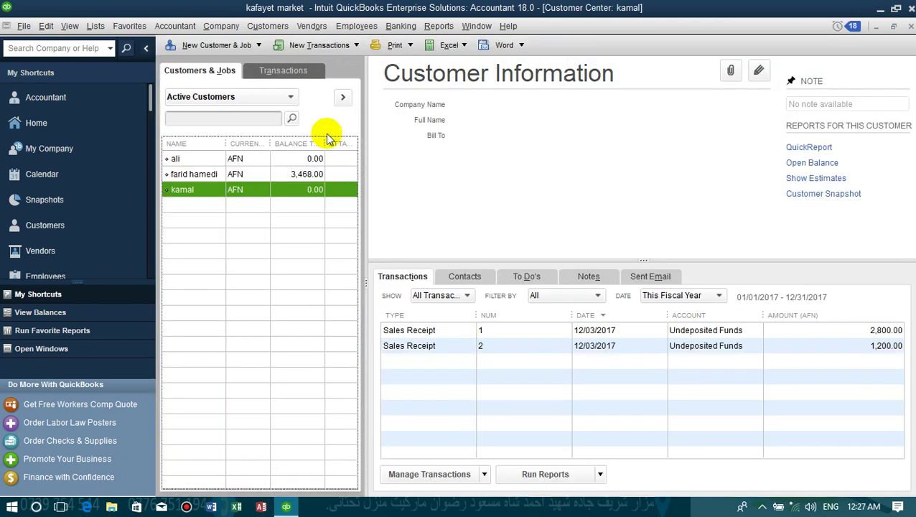
Check the second listed customer's balance and the quantities on hand in the Physical Inventory Worksheet, and close the report
click(292, 165)
click(279, 176)
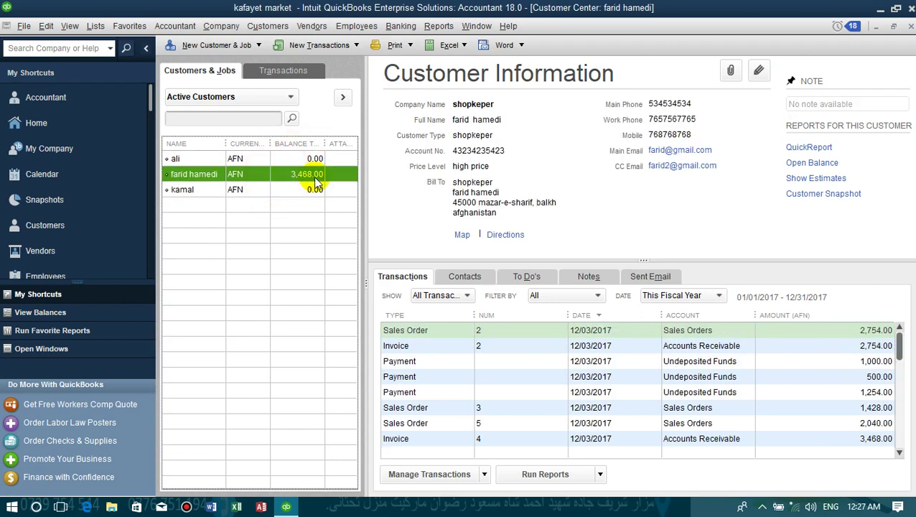
click(310, 26)
mouse_move(413, 179)
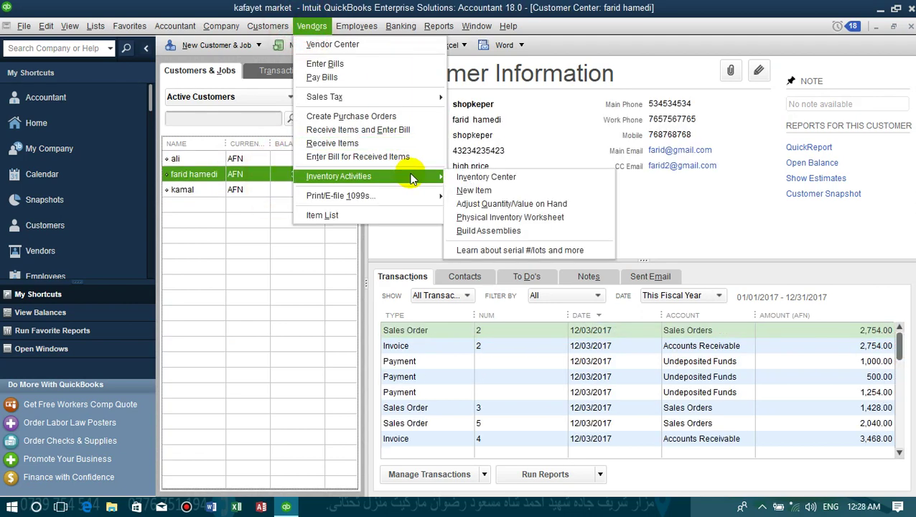
click(535, 218)
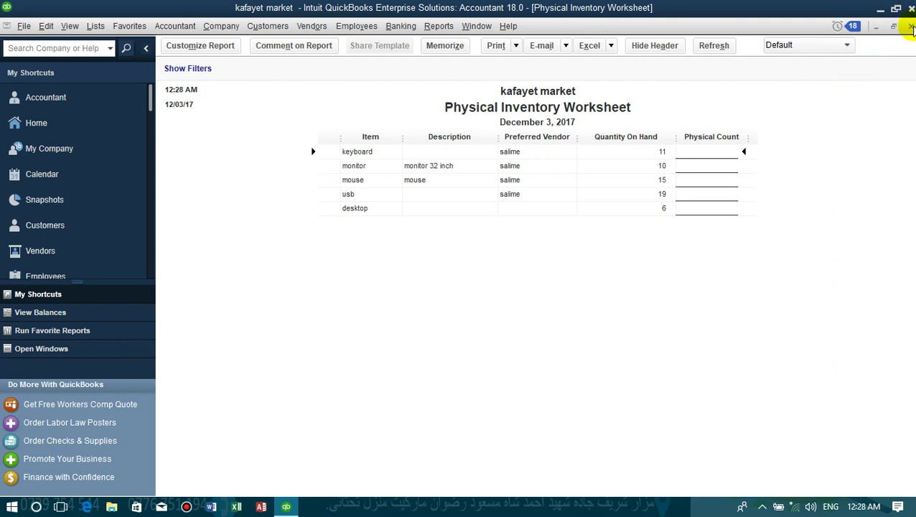
click(911, 26)
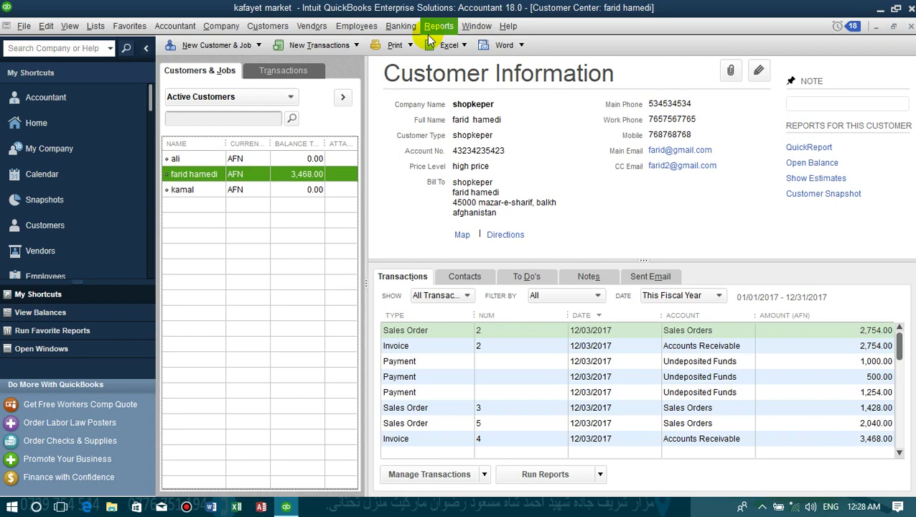
Create a credit memo for the second listed customer with the keyboard item at quantity 3, and save and close it, retaining the available credit
click(267, 26)
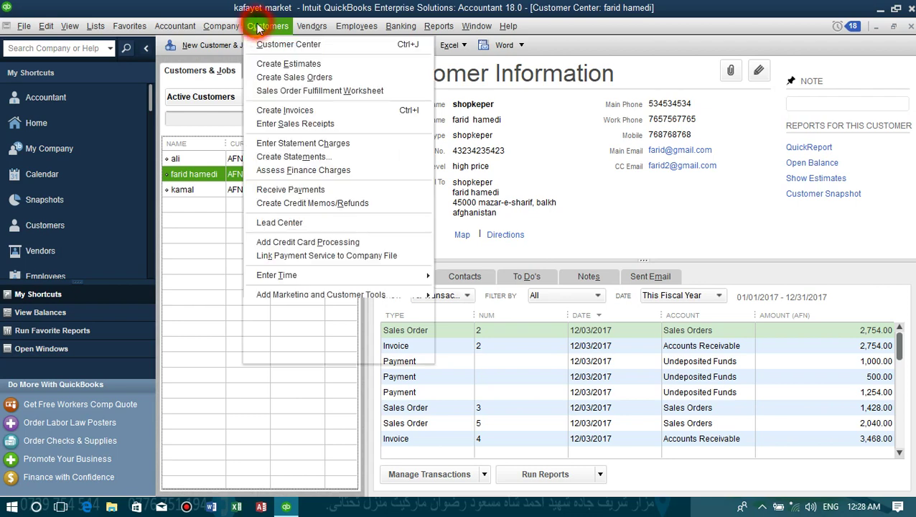
click(310, 207)
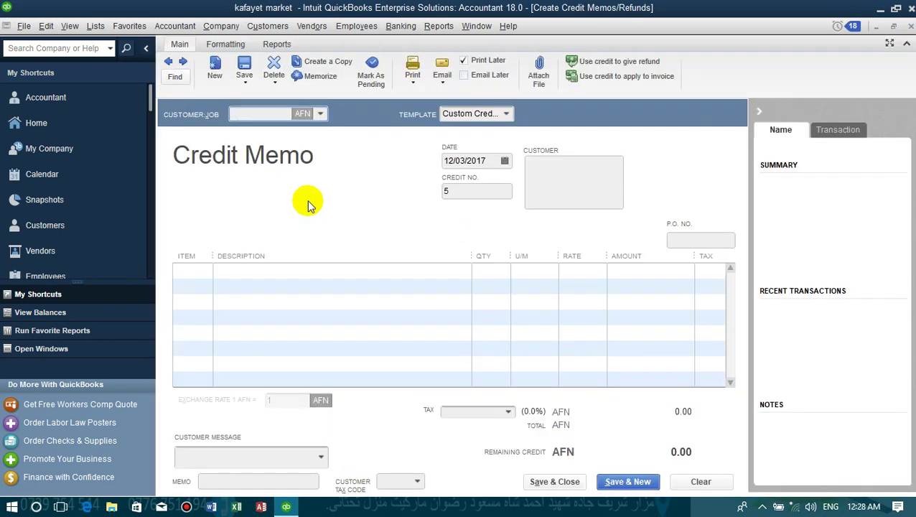
click(320, 113)
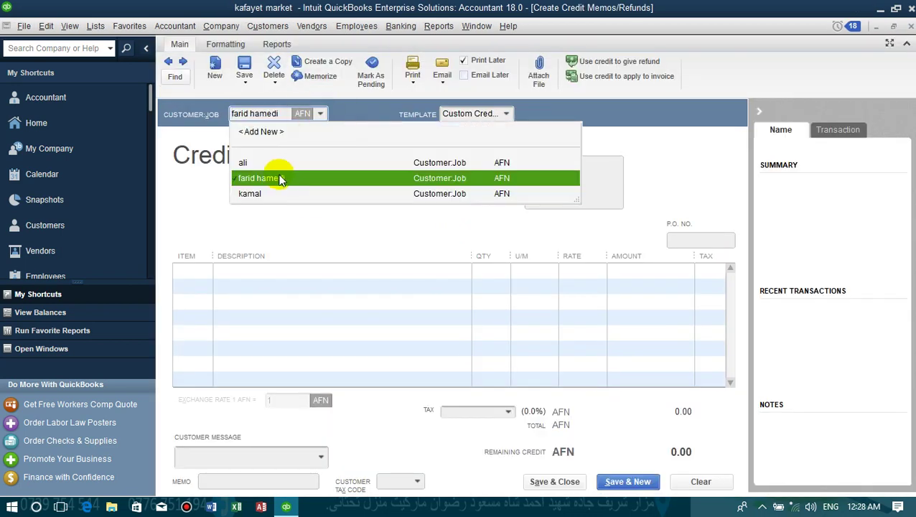
click(280, 180)
click(186, 267)
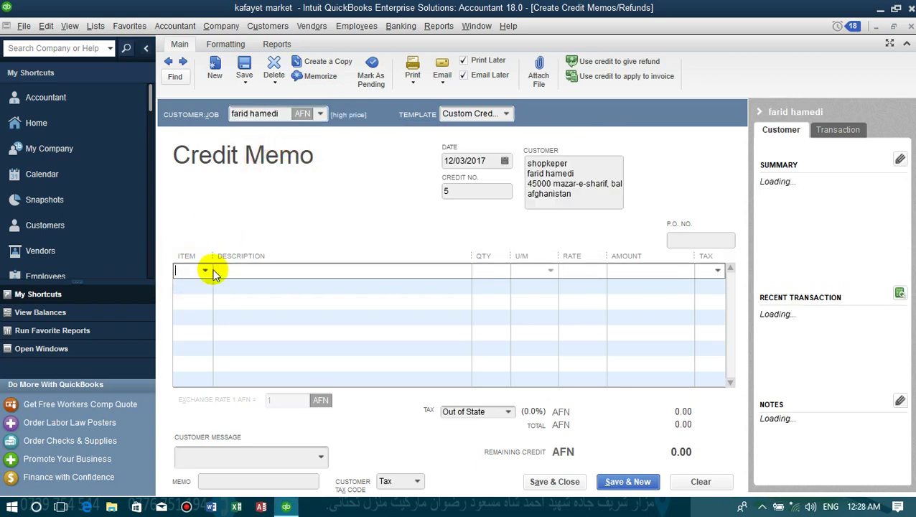
click(207, 272)
click(198, 351)
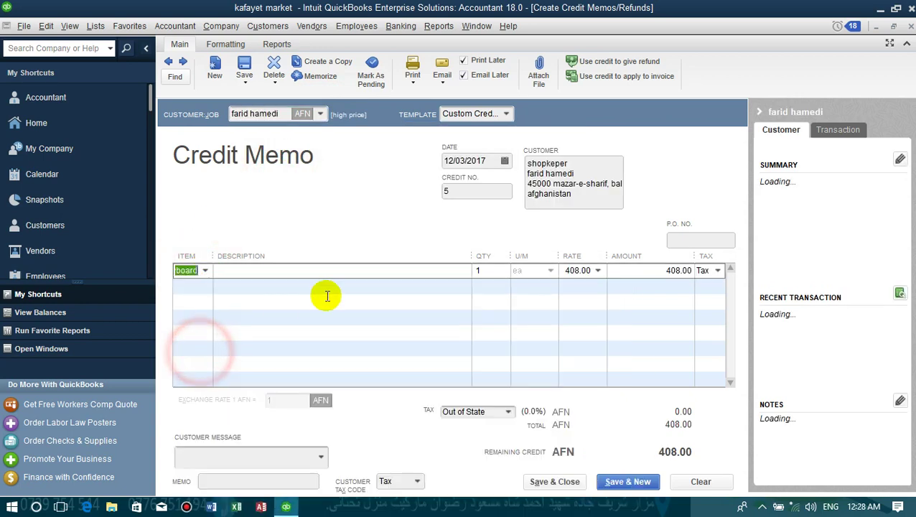
click(479, 272)
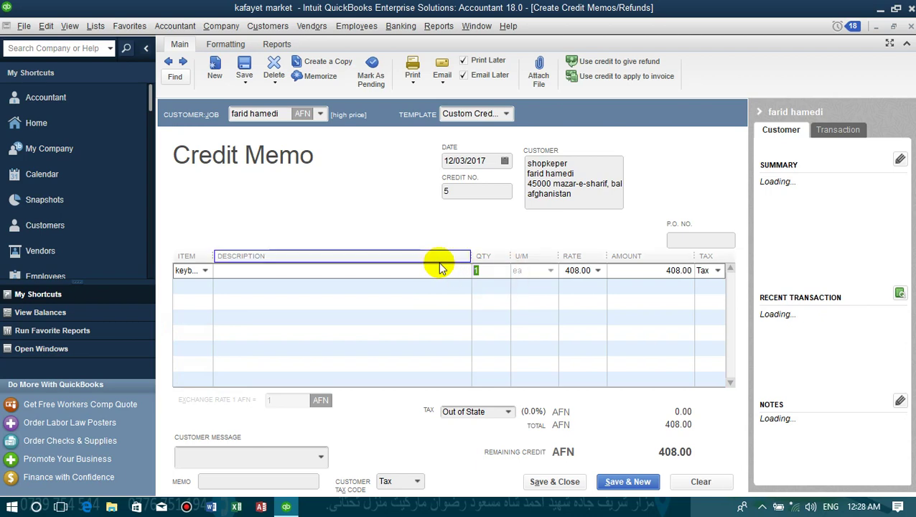
text(3)
click(512, 338)
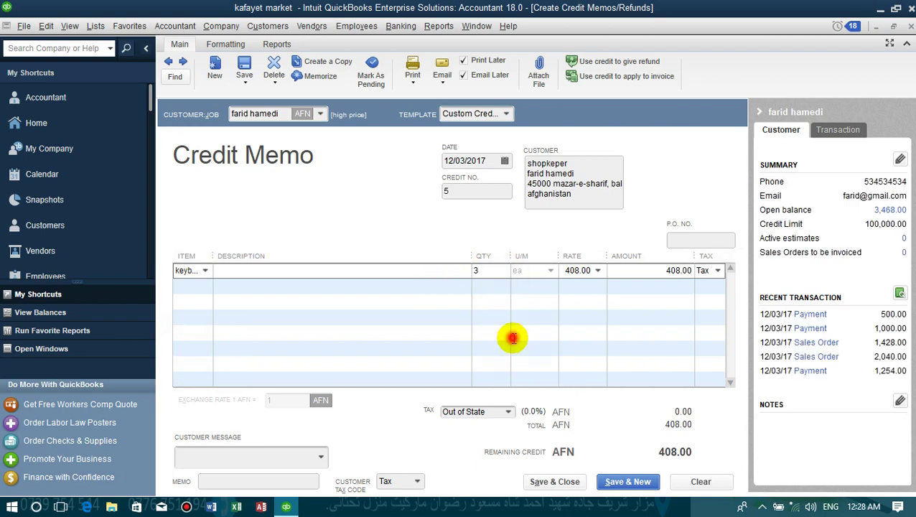
click(563, 486)
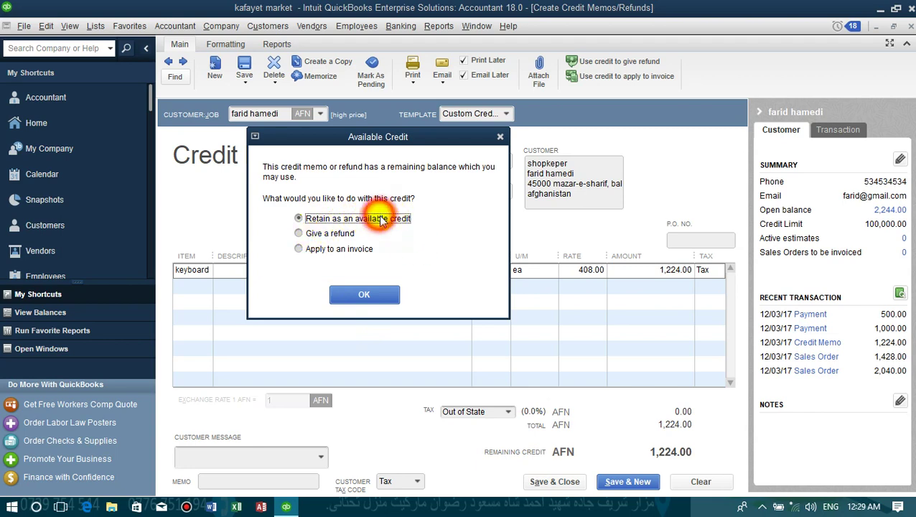
click(374, 297)
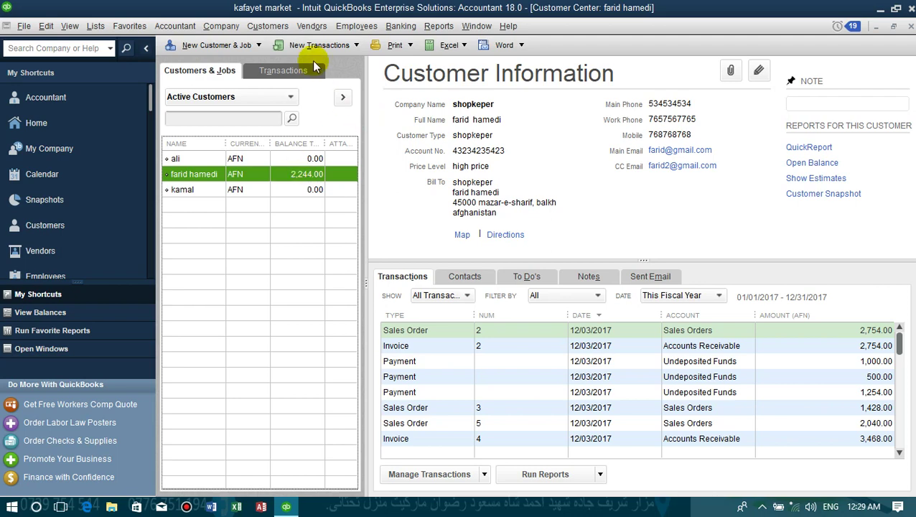
Receive the second listed customer's payment of AFN 3,468.00 for invoice 4 in full, and save and close it
click(262, 26)
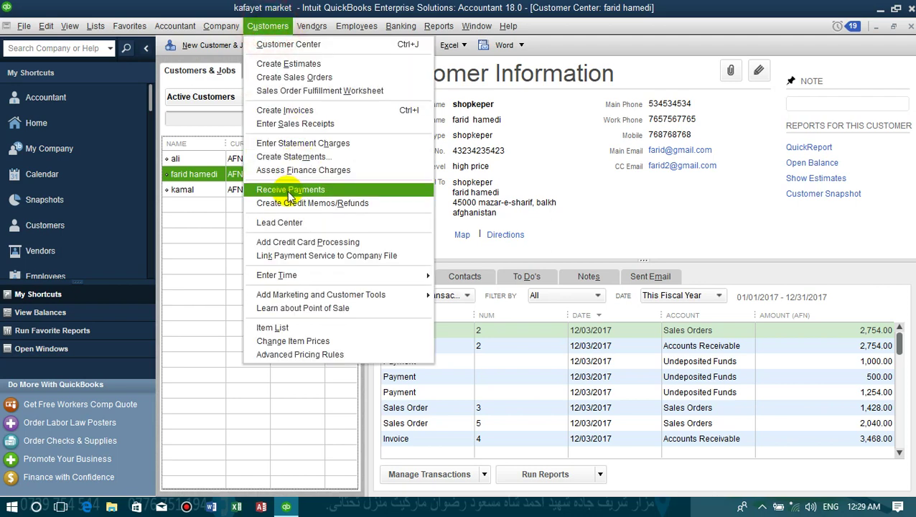
click(289, 189)
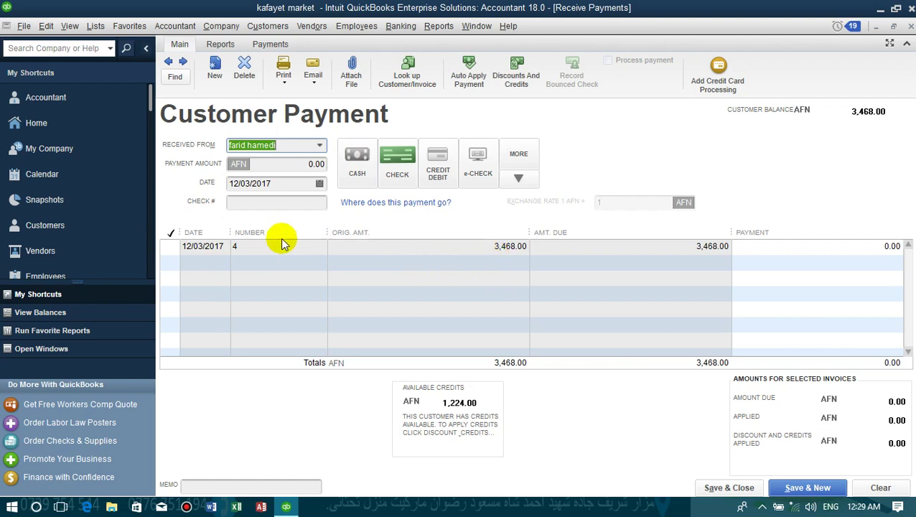
click(185, 249)
click(169, 246)
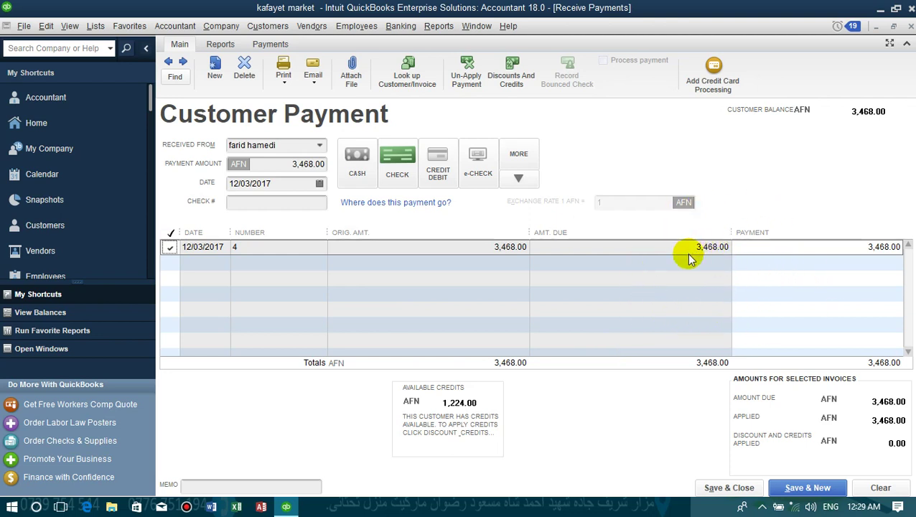
click(746, 490)
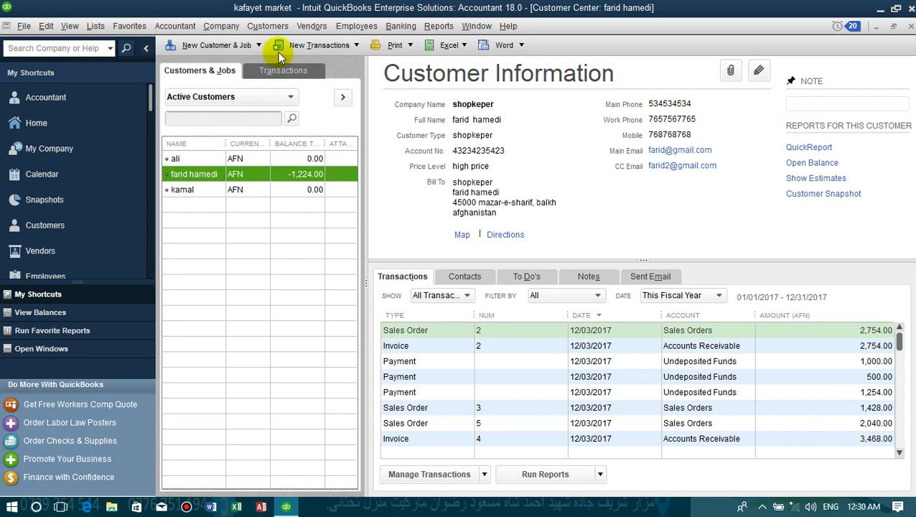
Enter a sales receipt for the second listed customer with the keyboard item at quantity 3, save and close it, and select their invoice 2
click(267, 26)
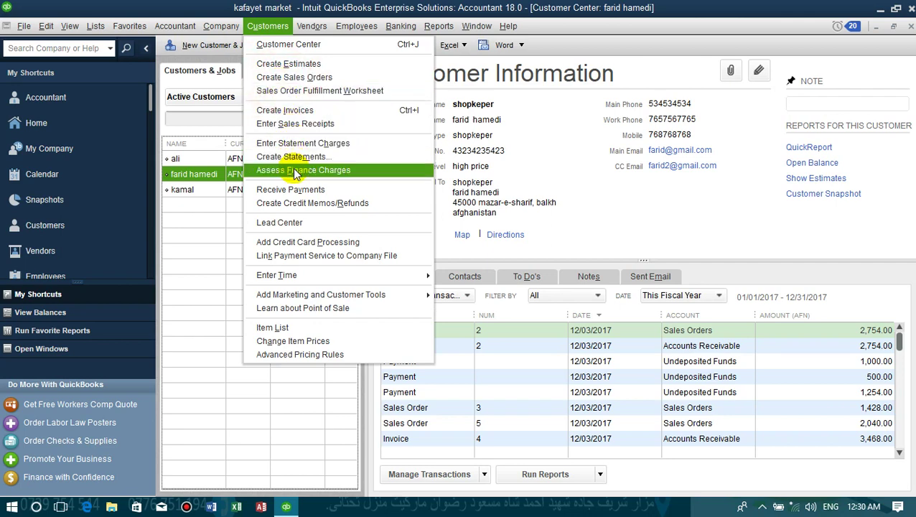
click(293, 125)
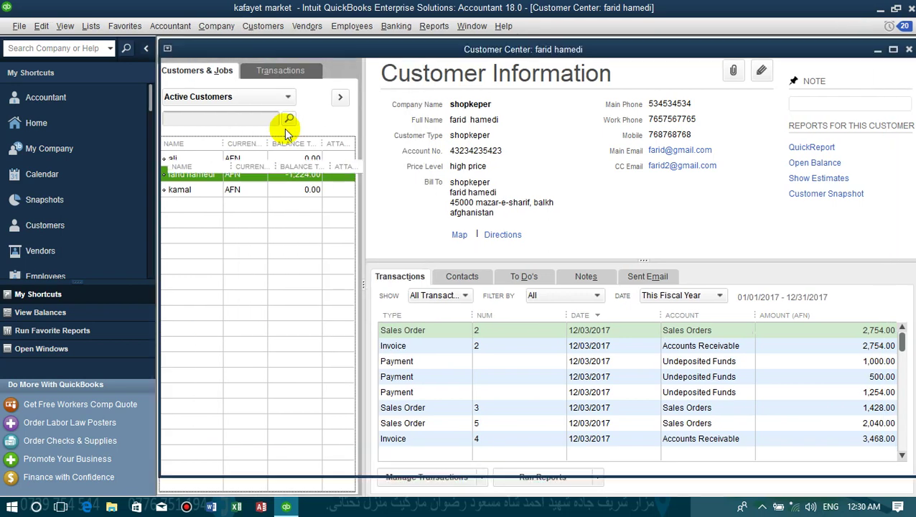
click(311, 114)
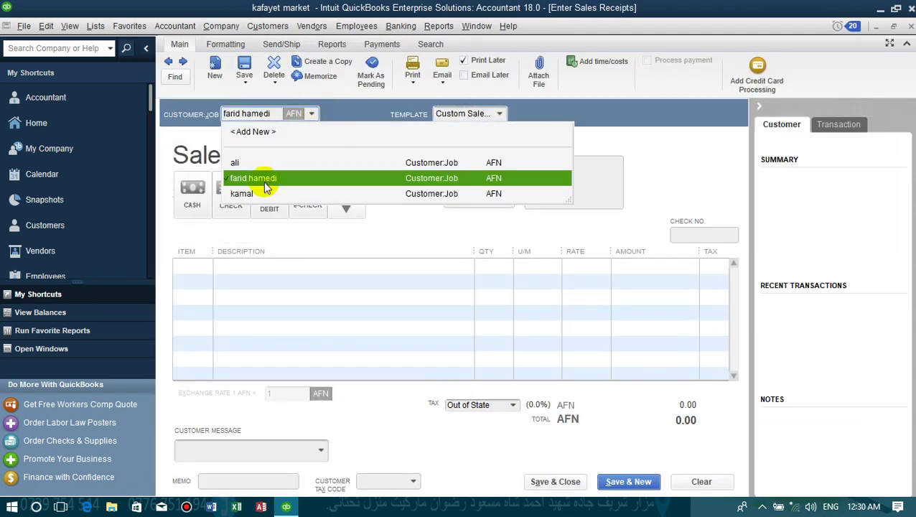
click(264, 181)
click(190, 252)
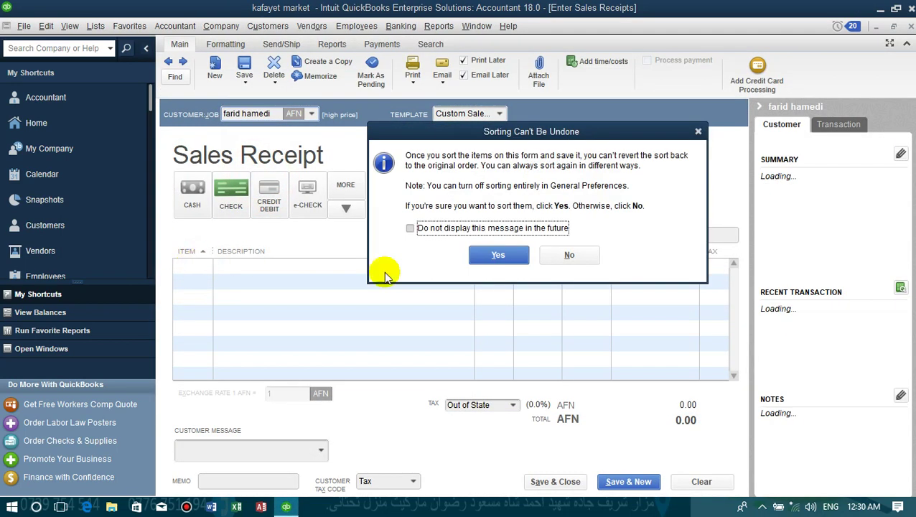
click(579, 253)
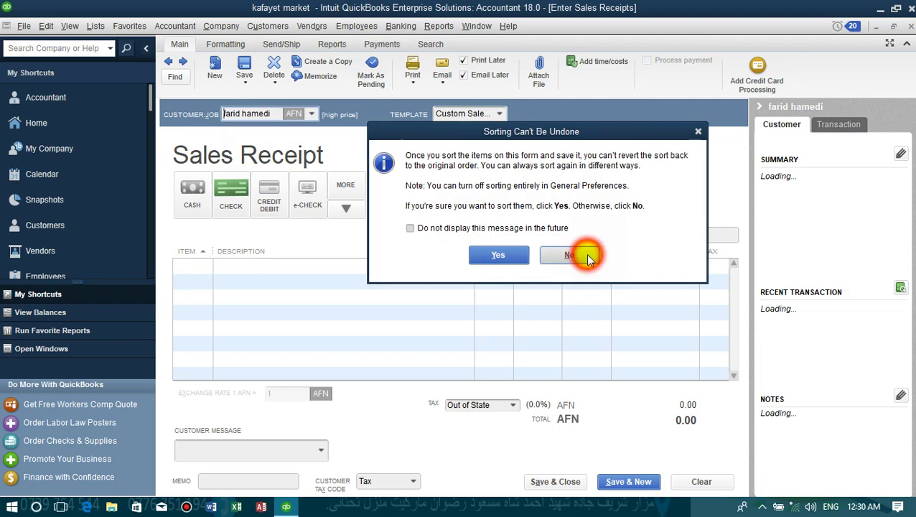
click(208, 267)
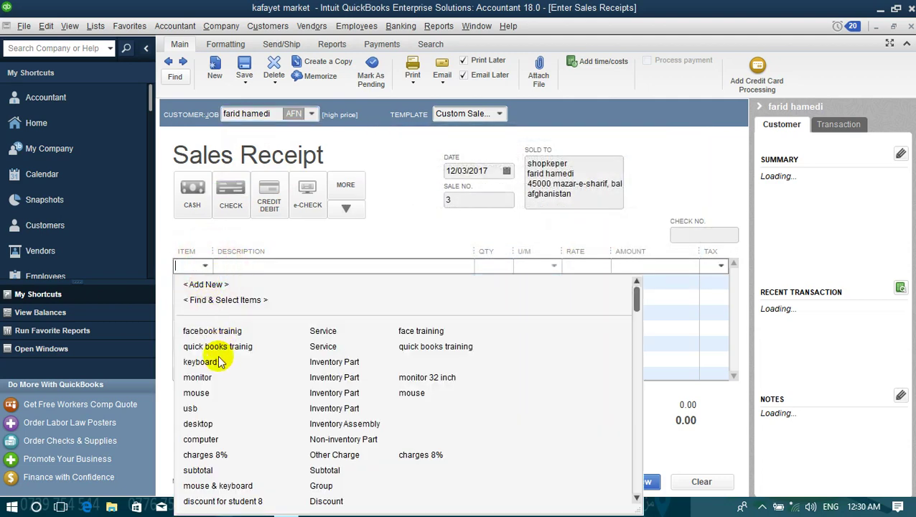
click(210, 363)
click(492, 267)
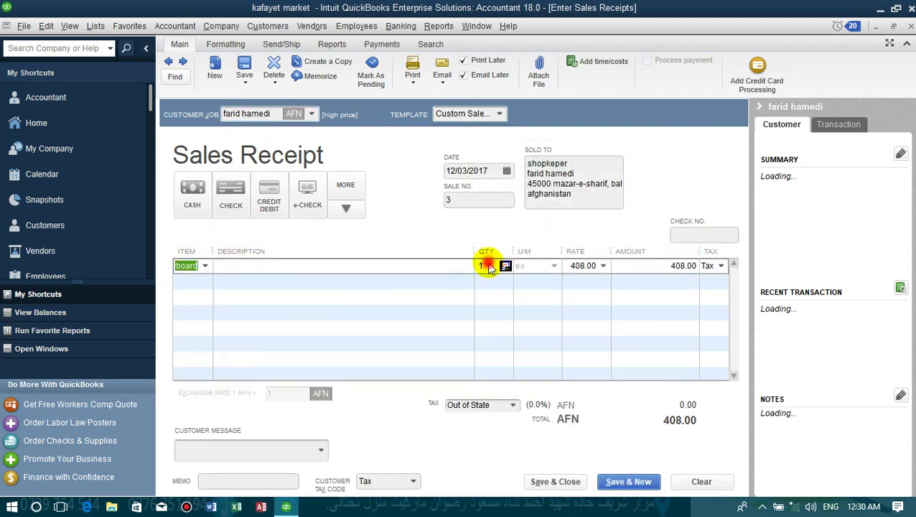
text(3)
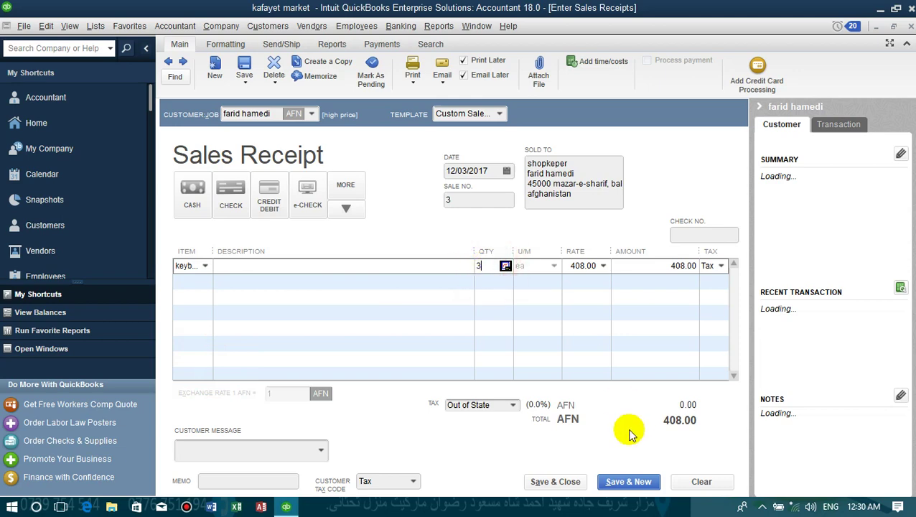
click(572, 486)
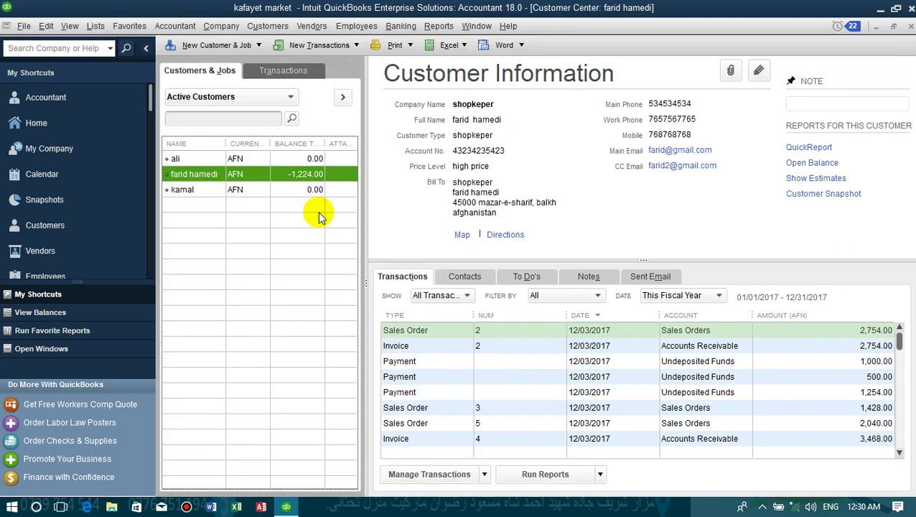
click(425, 346)
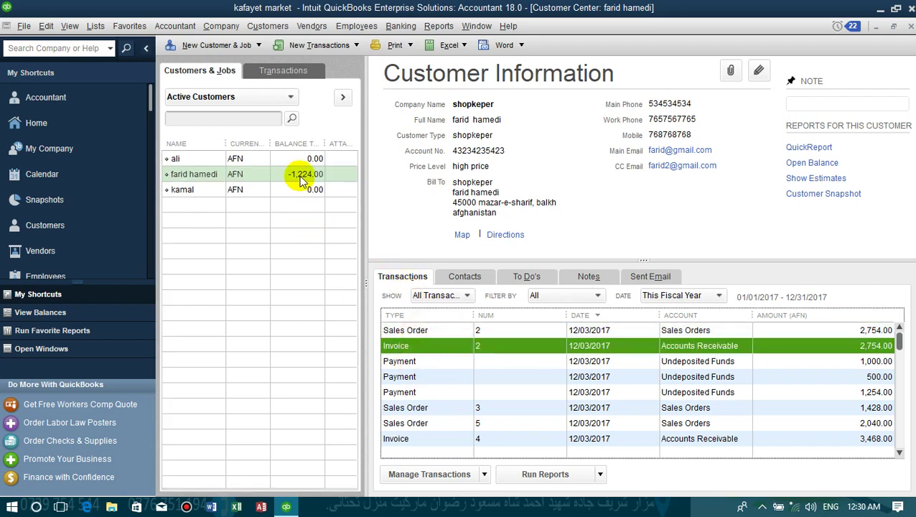
Create a sales order for the second listed customer with the keyboard item at quantity 5, and save and close it
click(259, 25)
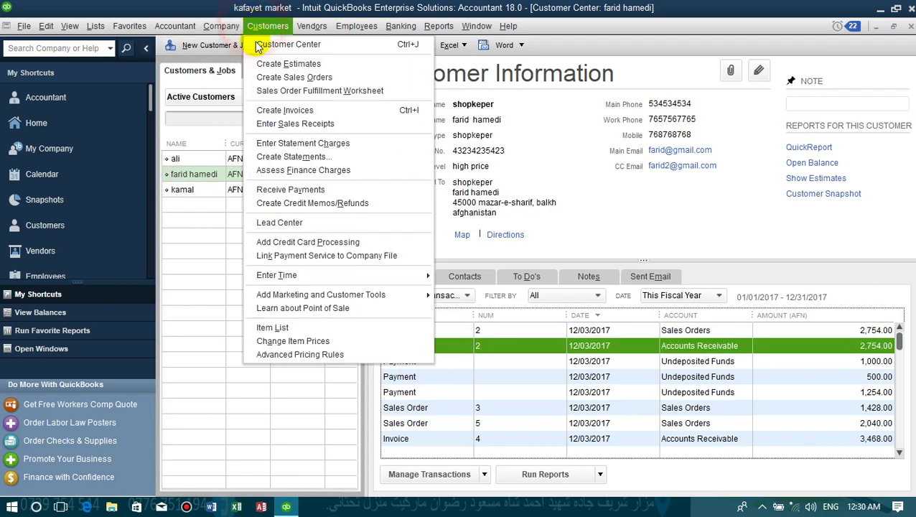
click(266, 78)
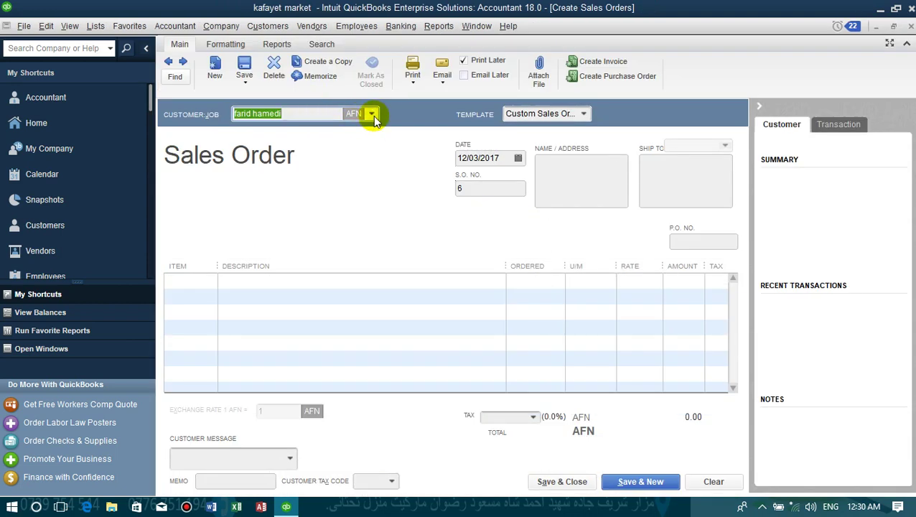
click(372, 113)
click(247, 178)
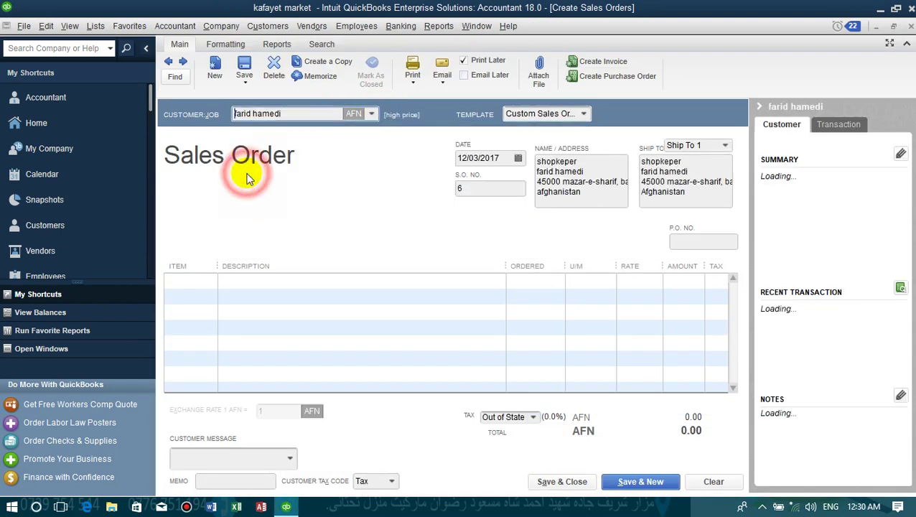
click(193, 282)
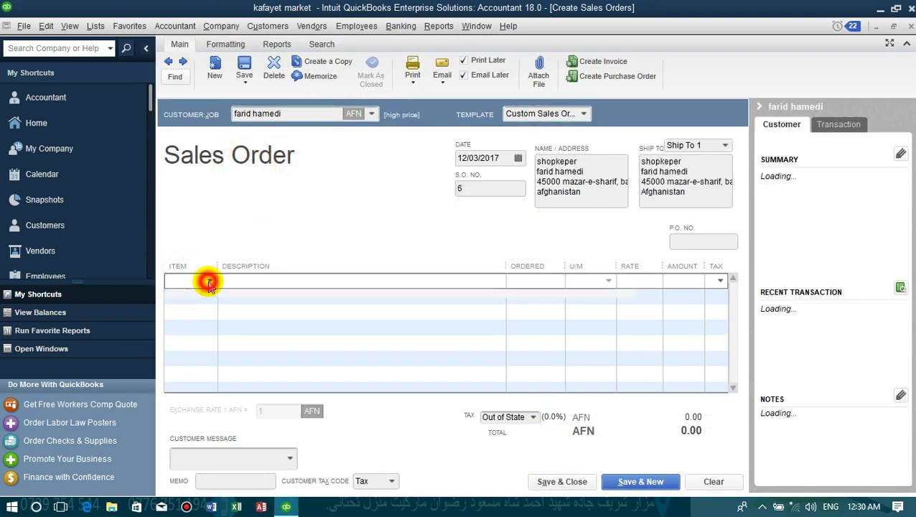
click(209, 281)
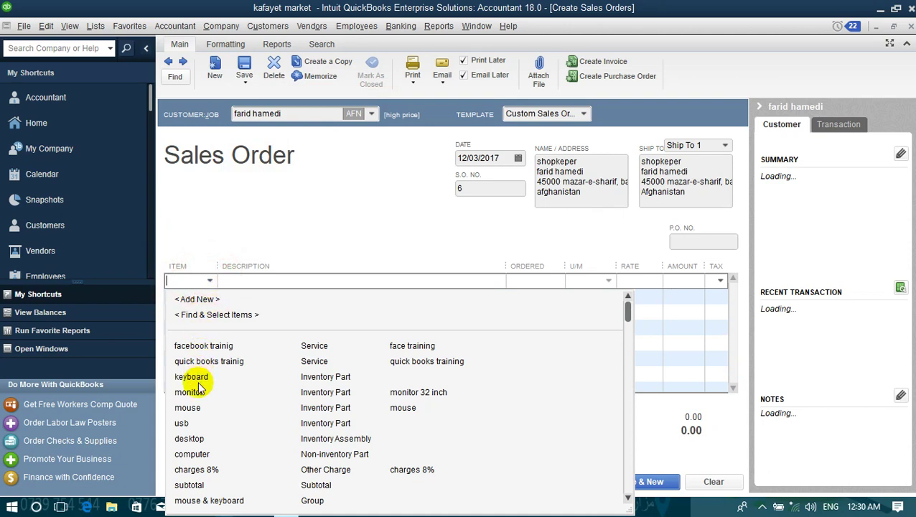
scroll(198, 380, down, 1)
scroll(200, 387, up, 1)
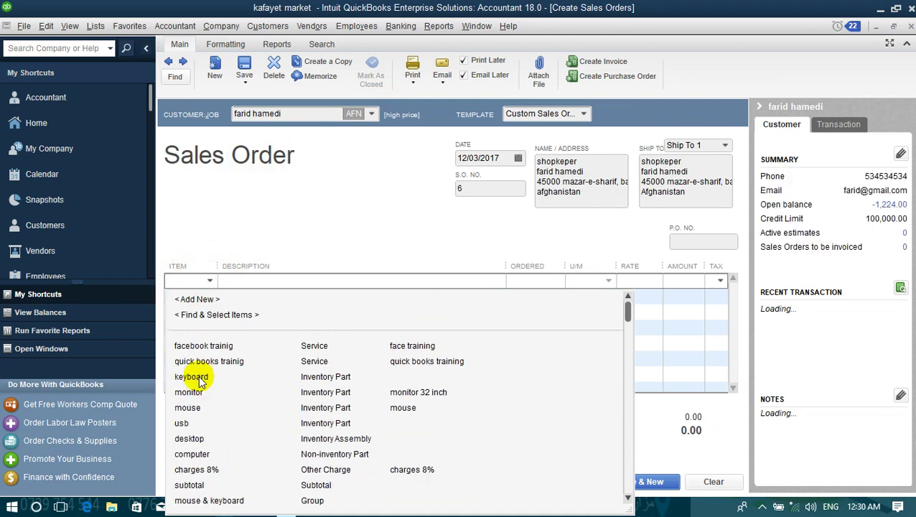
click(194, 377)
click(527, 280)
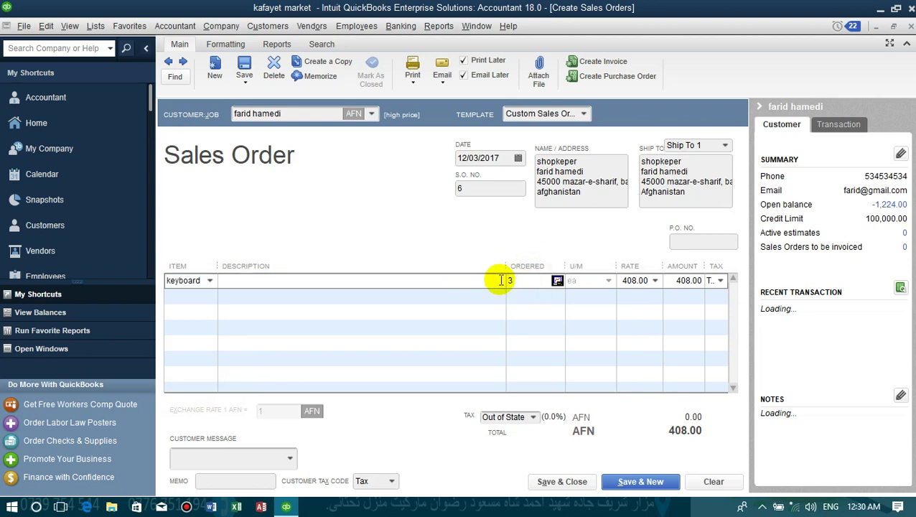
text(5)
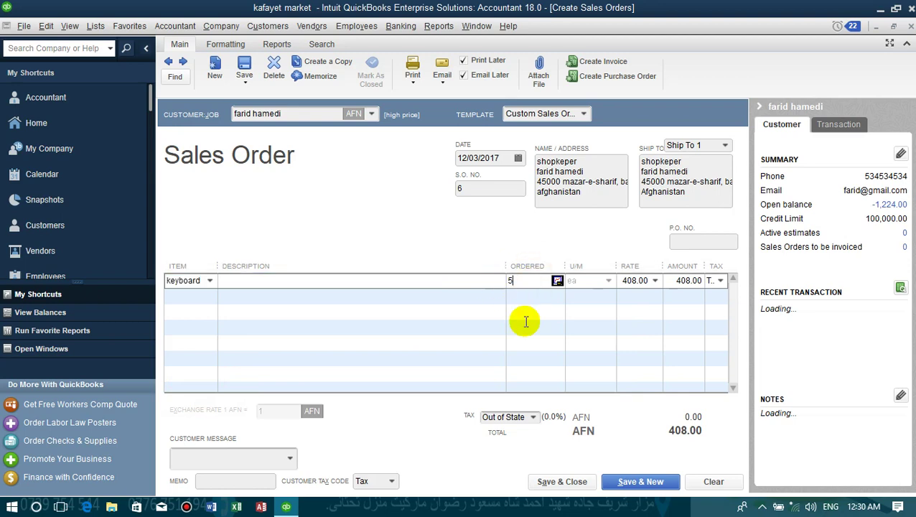
click(546, 481)
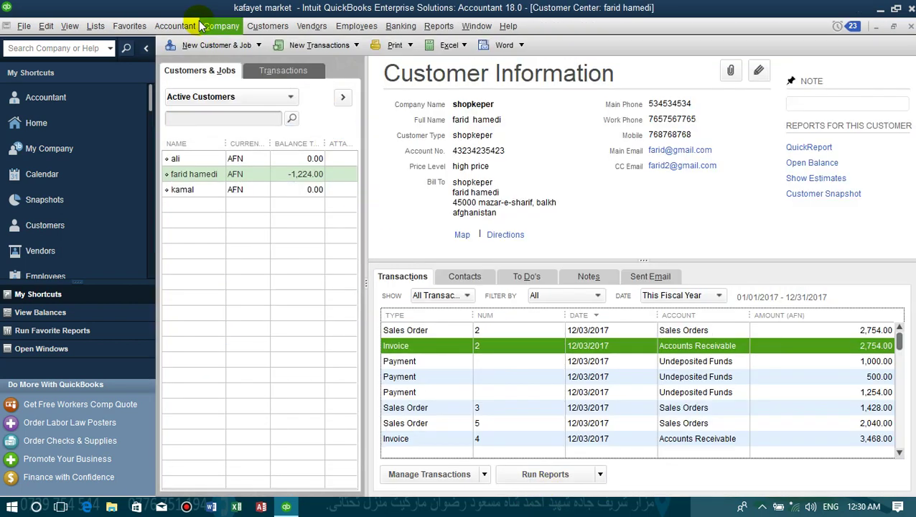
Invoice the second listed customer's entire available sales order, save and close the invoice, and apply the available AFN 1,224.00 credit to it
click(219, 26)
mouse_move(259, 26)
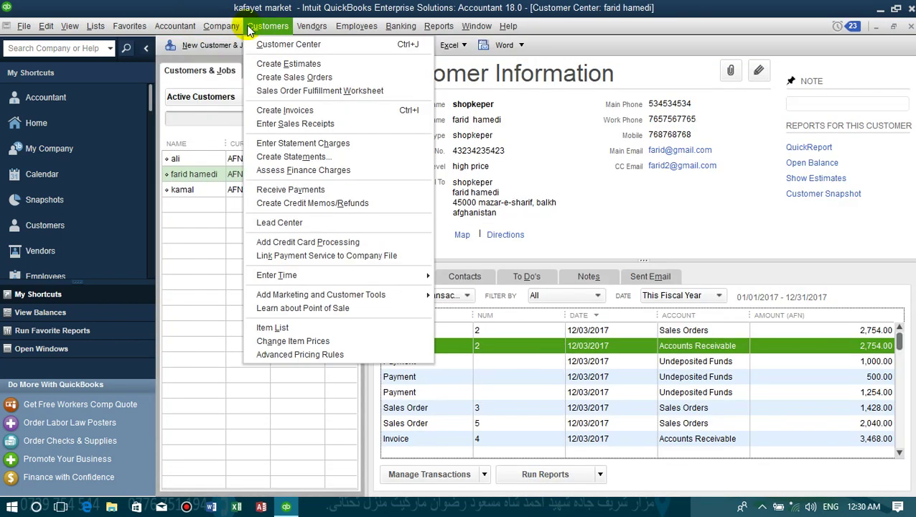
click(278, 110)
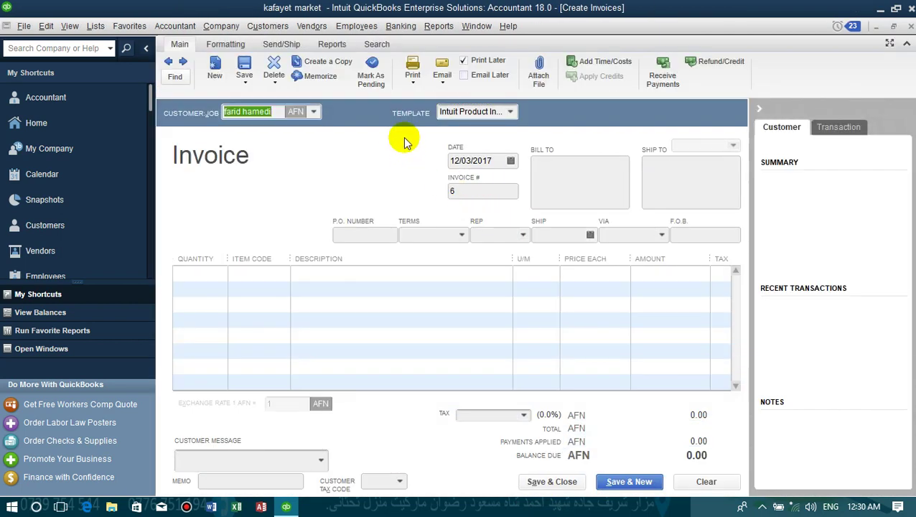
click(315, 113)
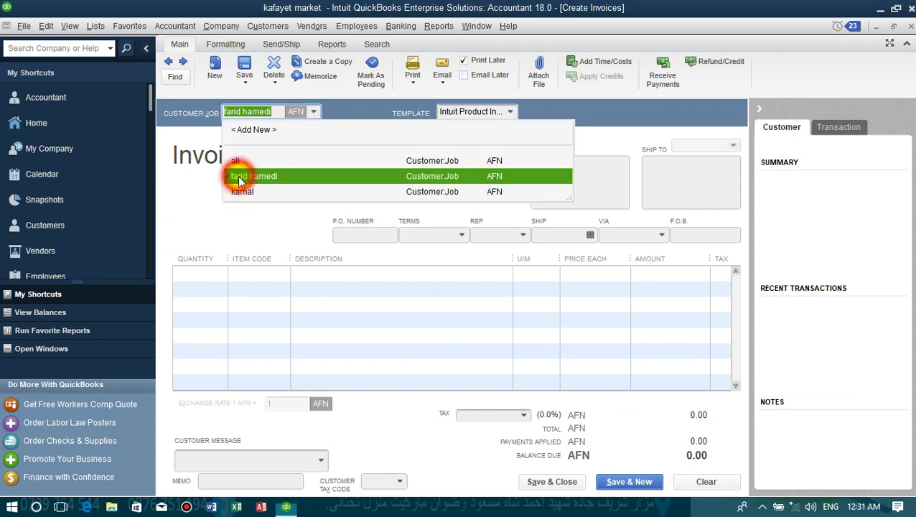
click(239, 119)
click(269, 211)
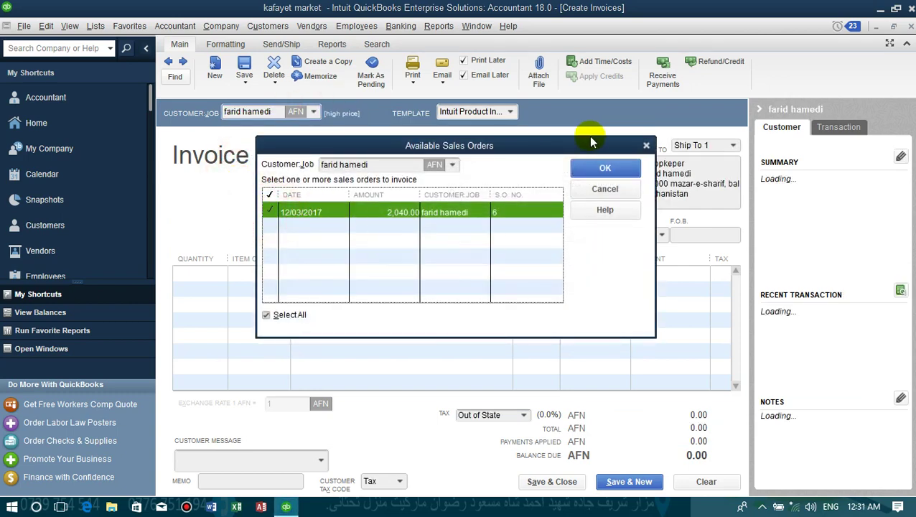
click(603, 169)
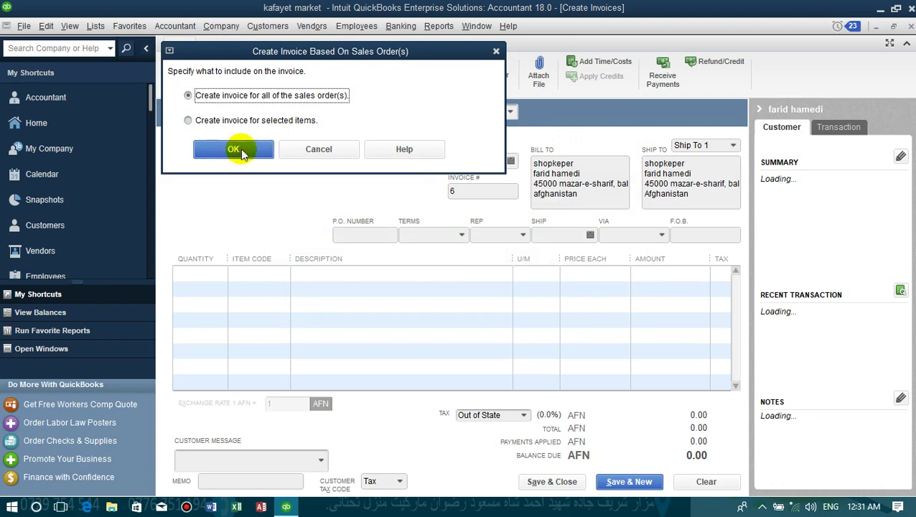
click(241, 148)
click(554, 480)
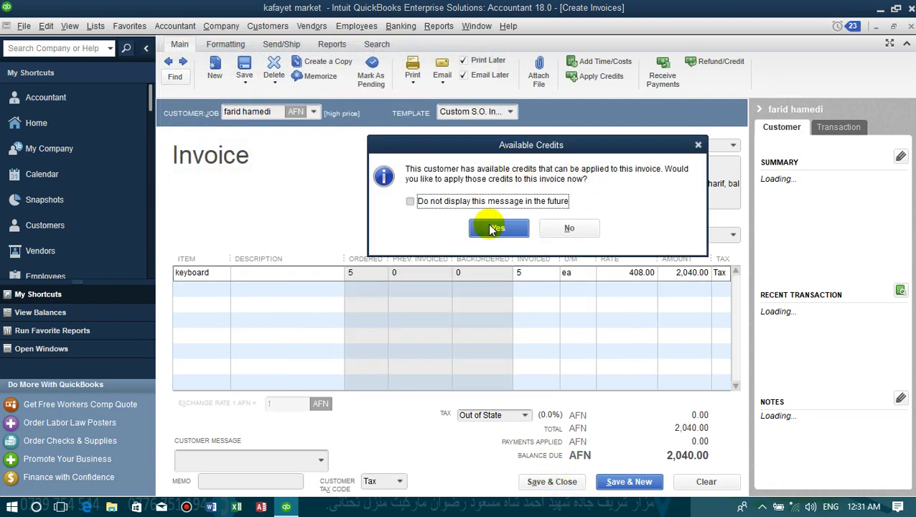
click(491, 226)
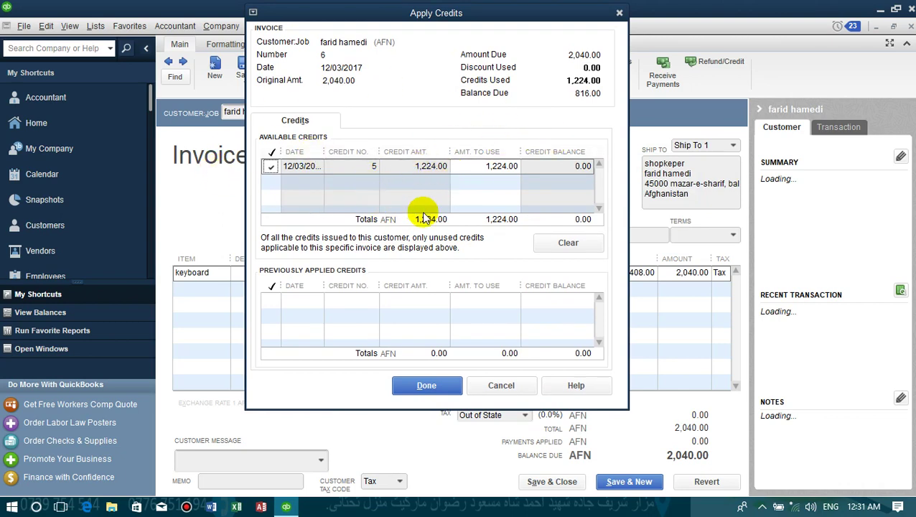
click(416, 386)
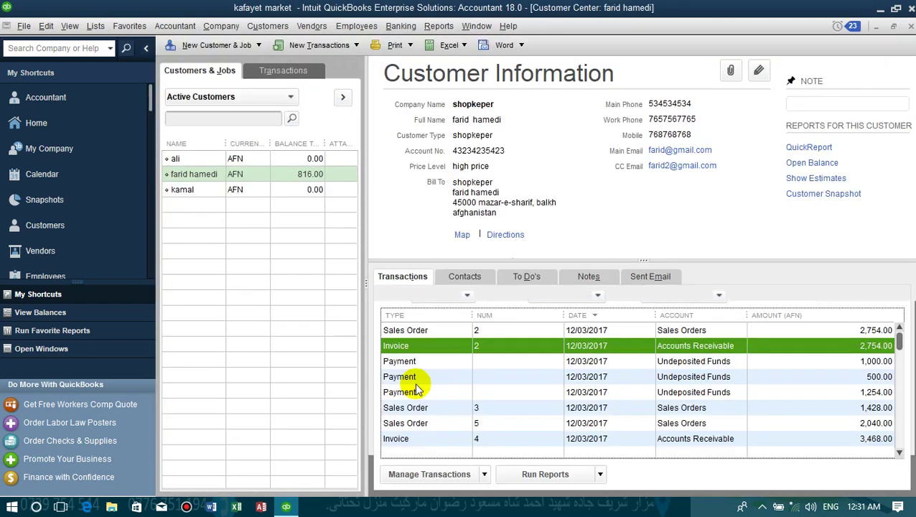
Select the third listed customer, review the second listed customer's charges and payments in the statement charges register, and close it
click(309, 190)
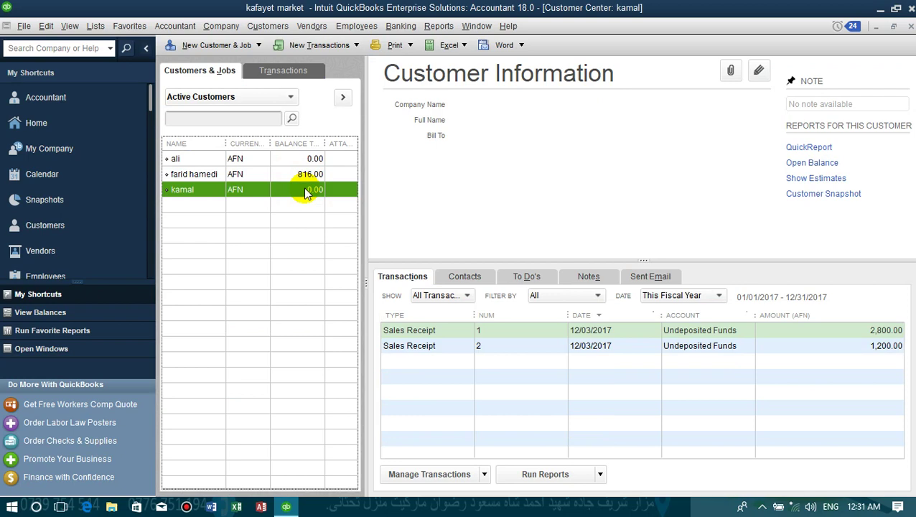
click(259, 26)
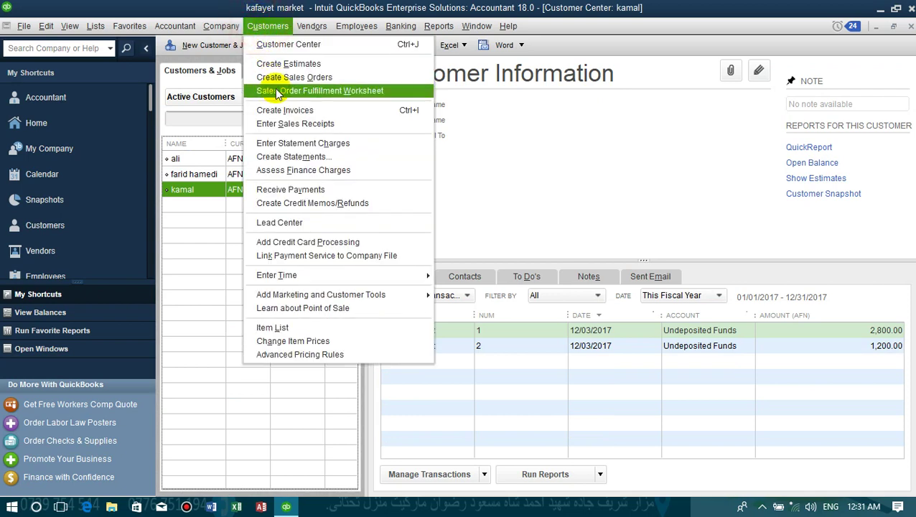
click(303, 144)
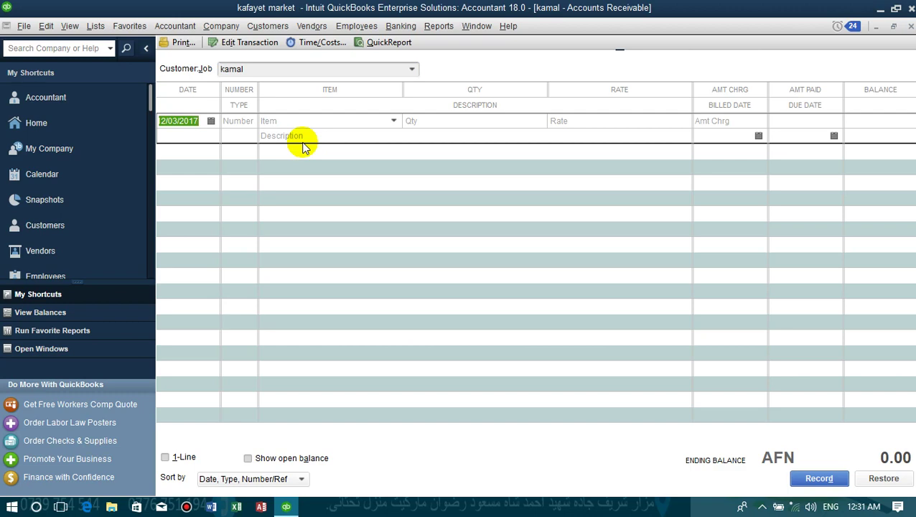
click(412, 70)
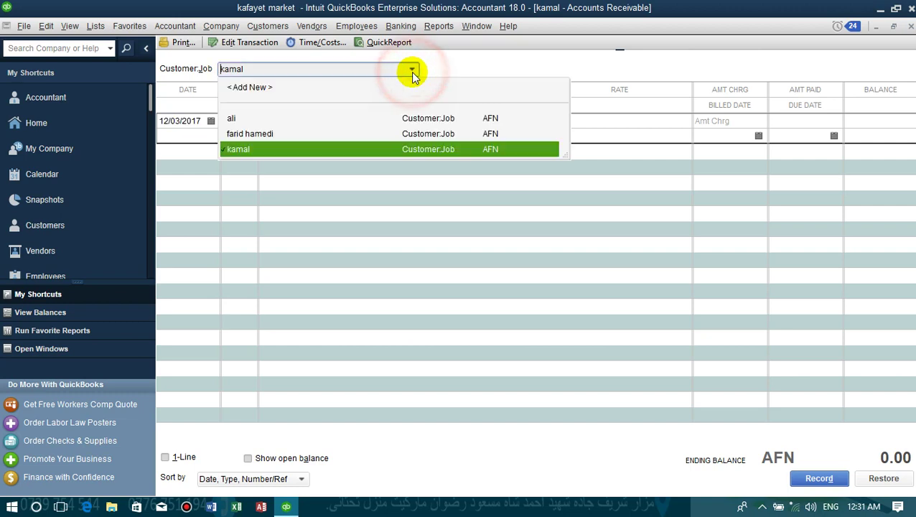
click(280, 131)
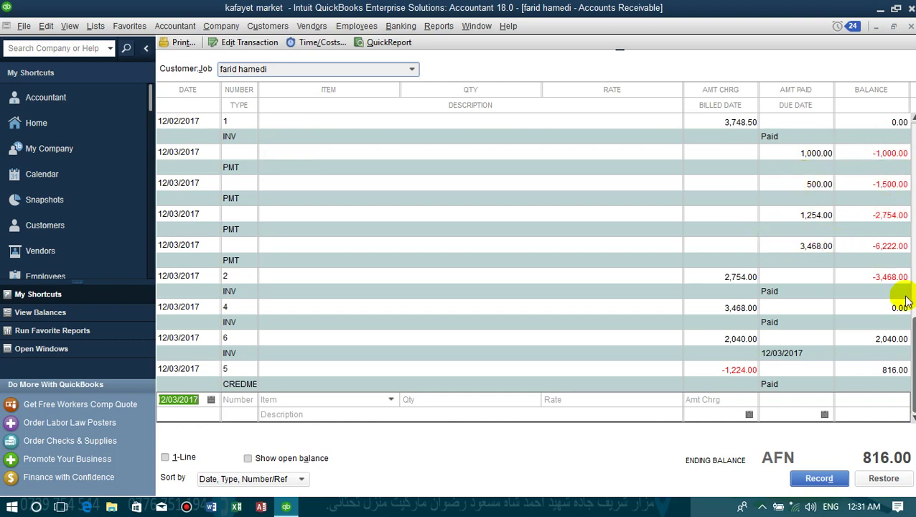
scroll(908, 266, up, 1)
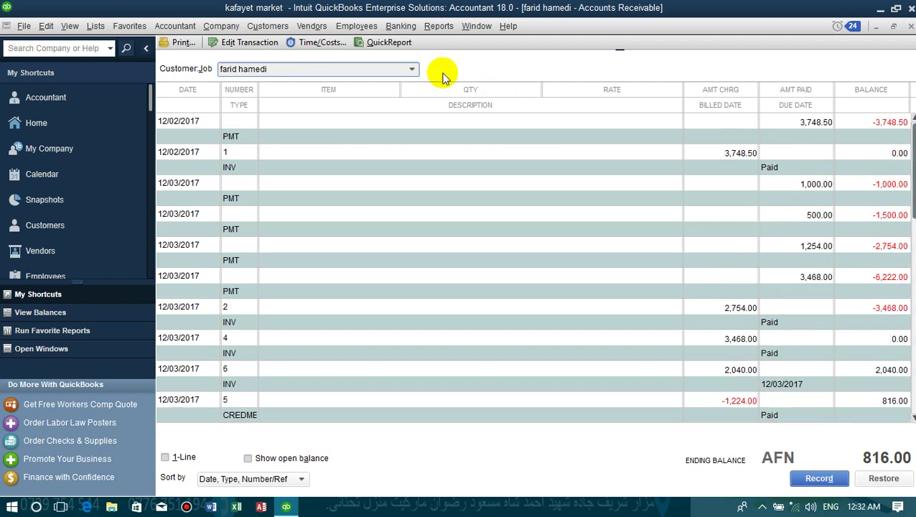
click(414, 69)
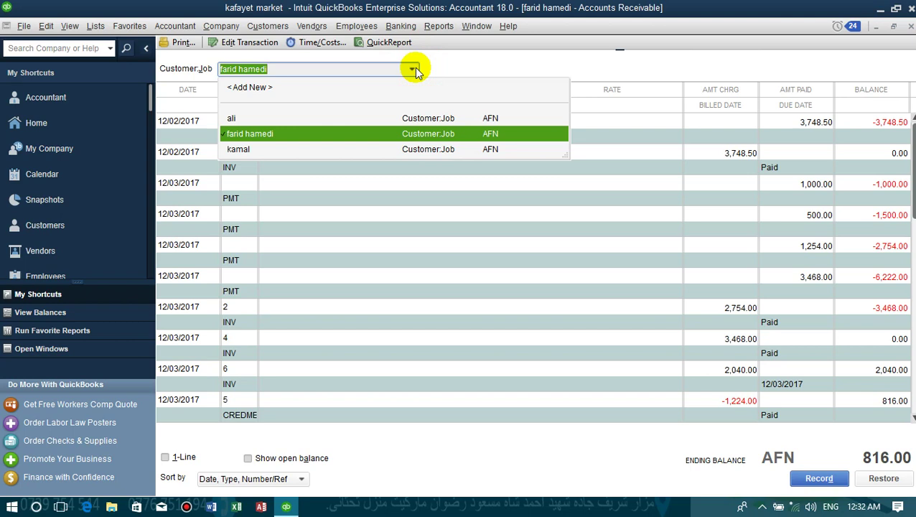
click(911, 26)
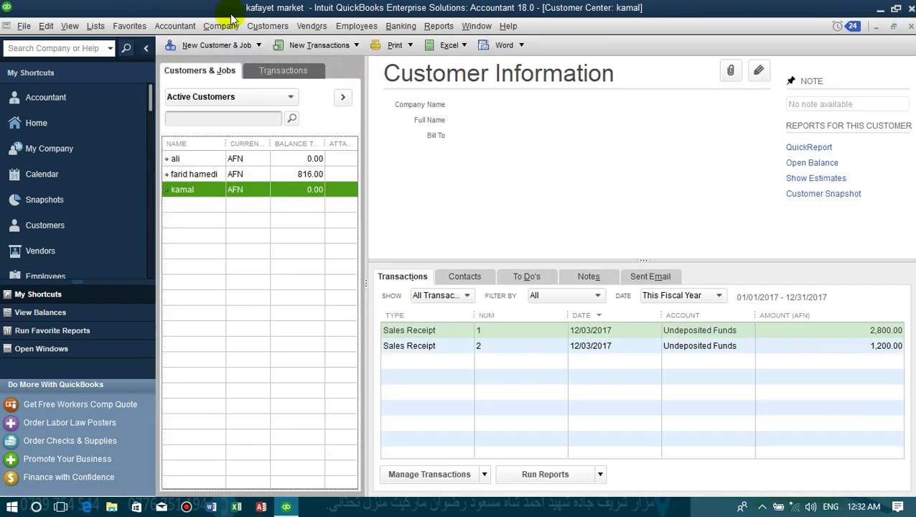
Set up customer statements for the statement period 11/04/2017 to 12/03/2017, covering all customers
click(263, 28)
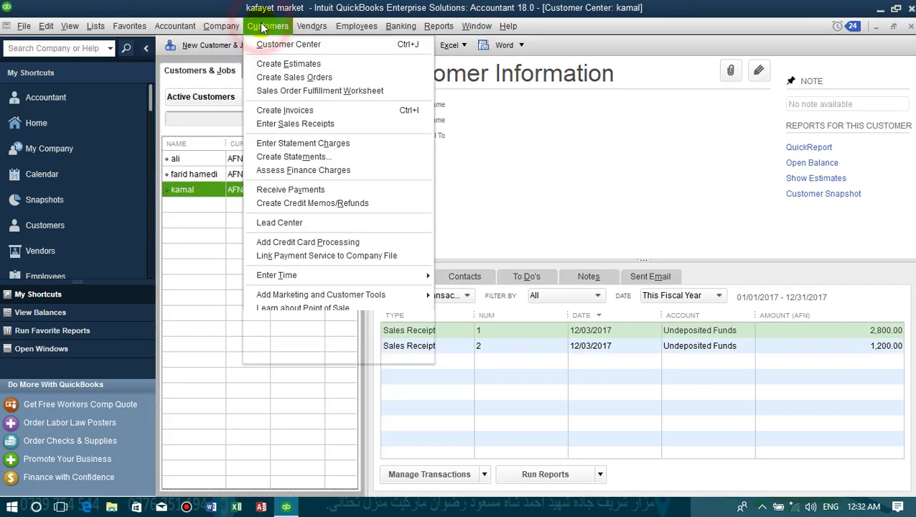
click(282, 158)
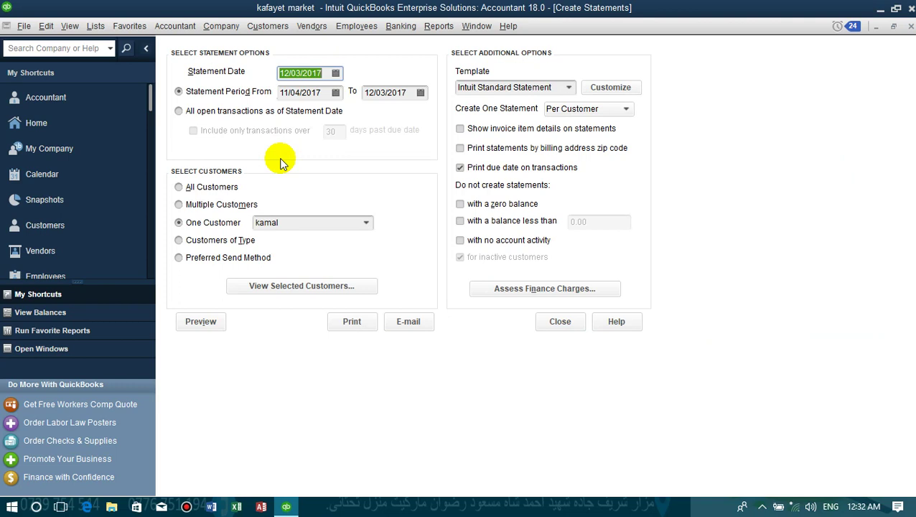
click(207, 91)
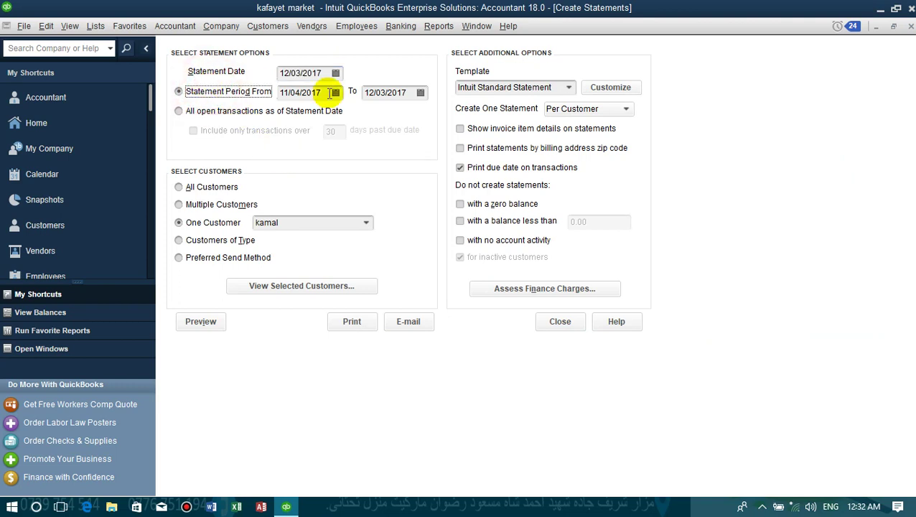
click(318, 91)
click(390, 94)
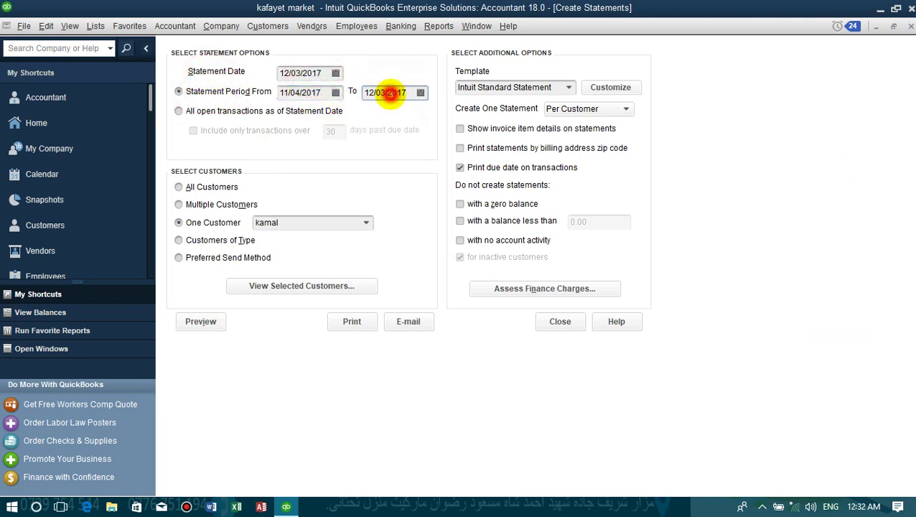
click(298, 95)
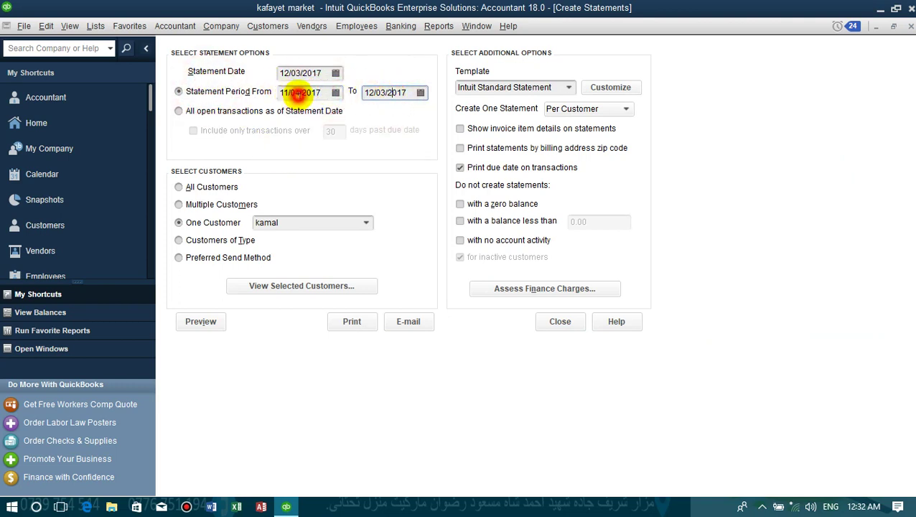
click(363, 92)
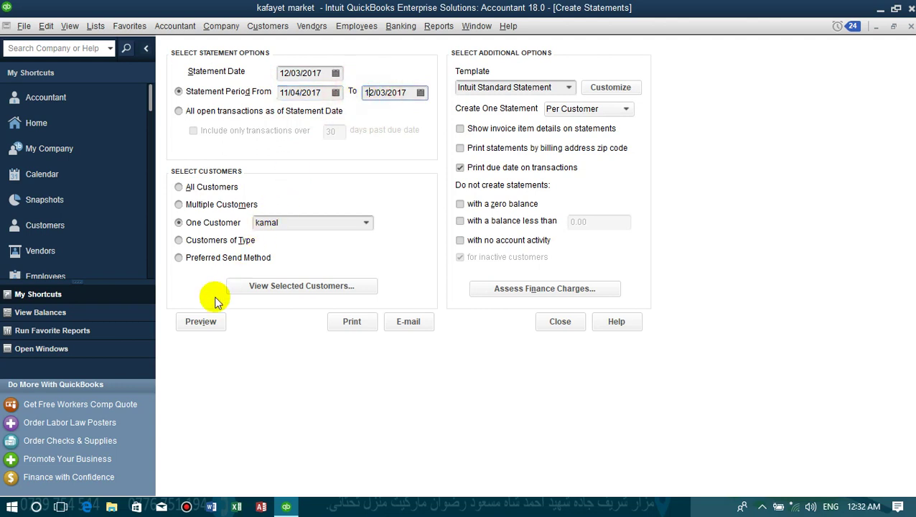
click(181, 188)
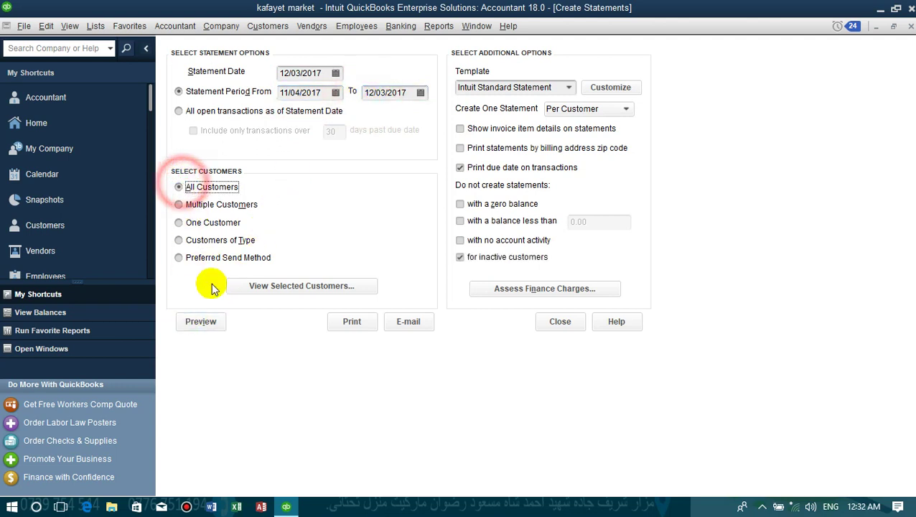
Preview the statements, examine the transactions on the first page up close, and close the preview
click(200, 322)
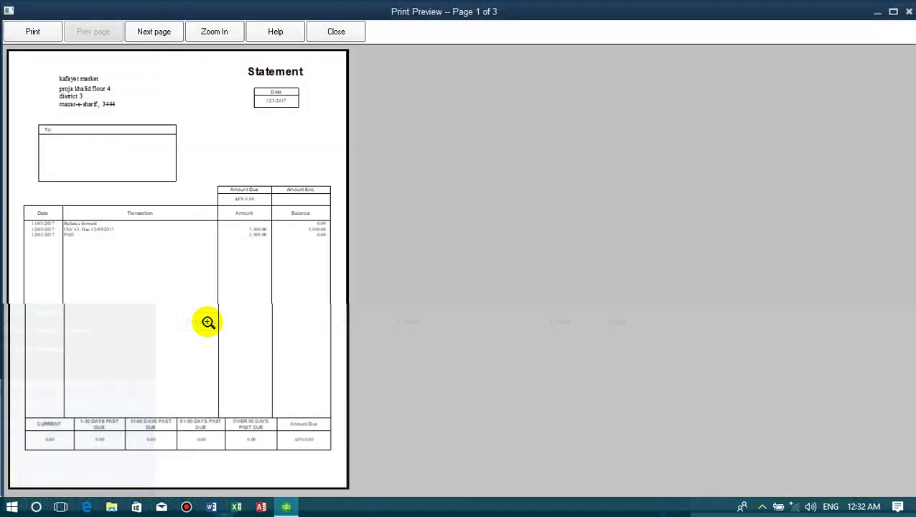
click(205, 321)
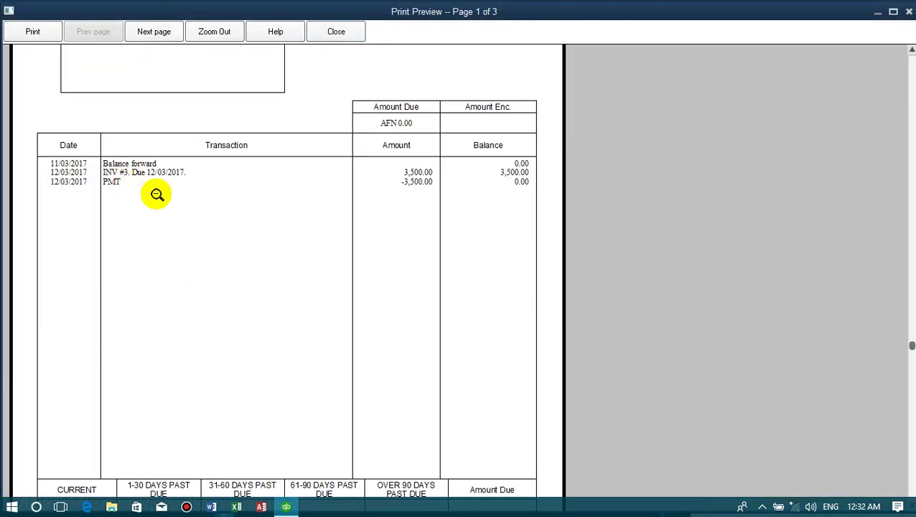
click(420, 187)
click(336, 32)
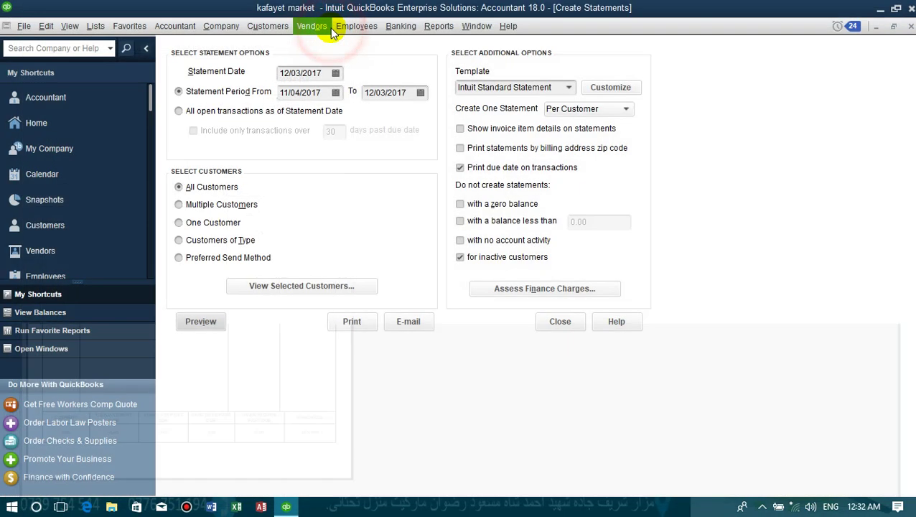
Limit the statements to multiple customers, choosing the second and third listed customers
click(318, 92)
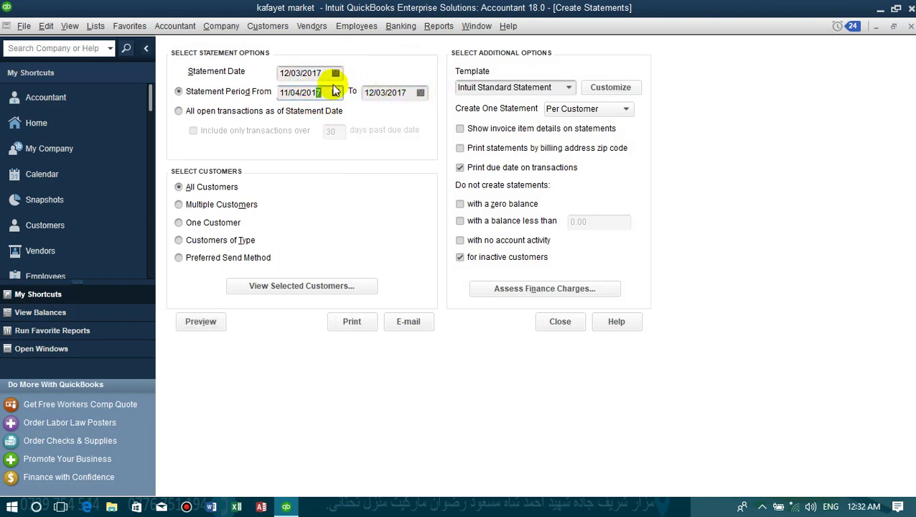
click(188, 188)
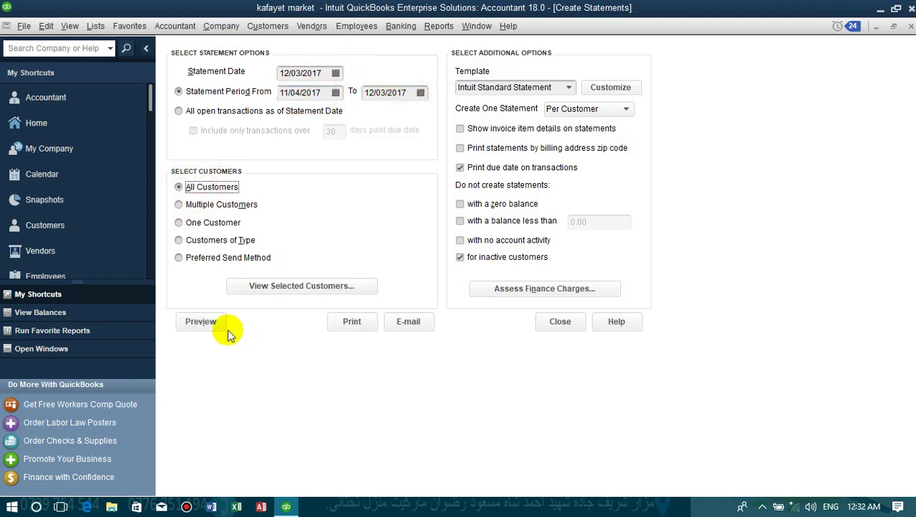
click(181, 204)
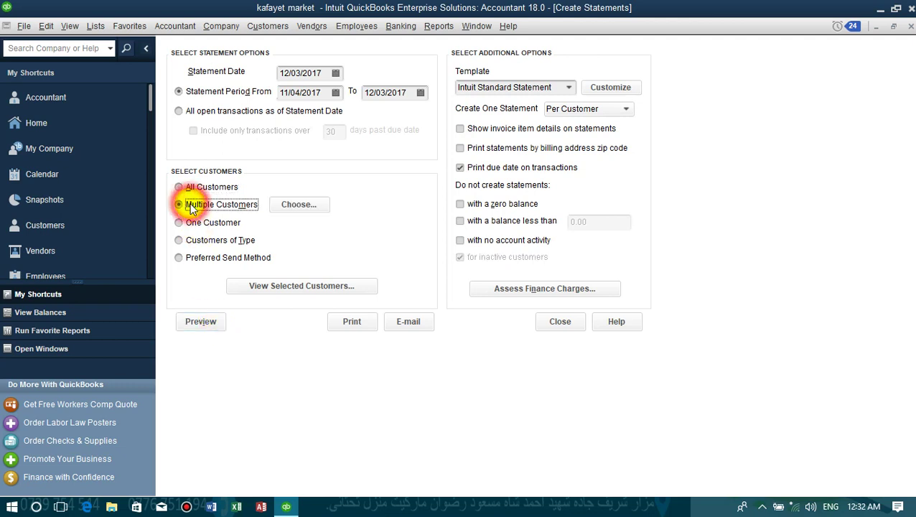
click(300, 205)
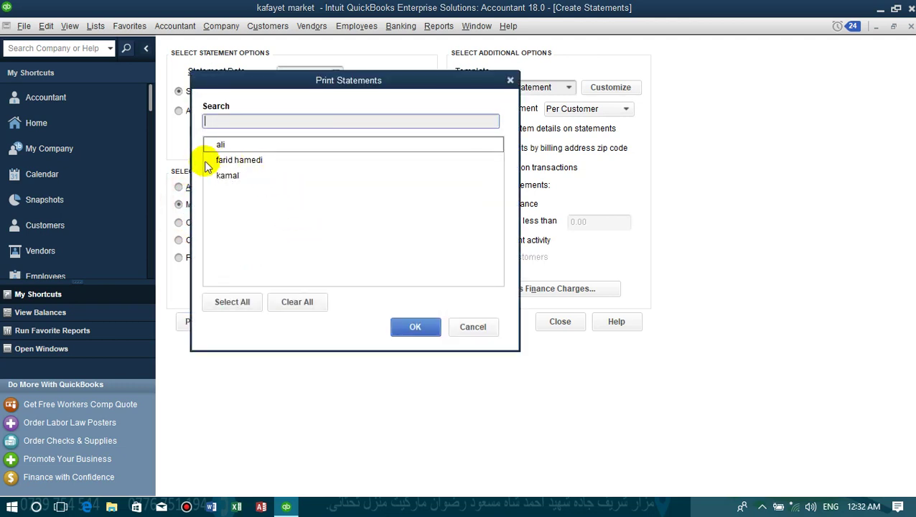
click(209, 160)
click(211, 176)
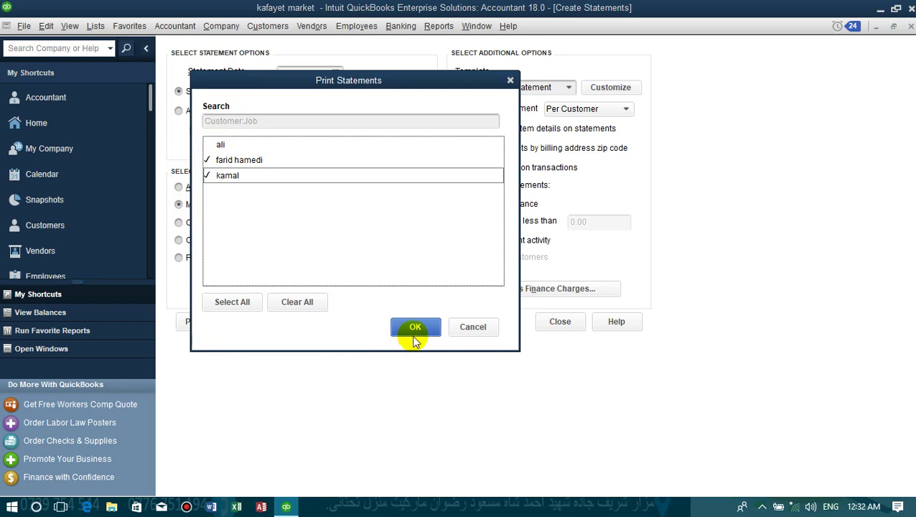
click(414, 329)
Preview the statements for the two chosen customers, examine the first page's transactions up close, and close the preview
click(199, 321)
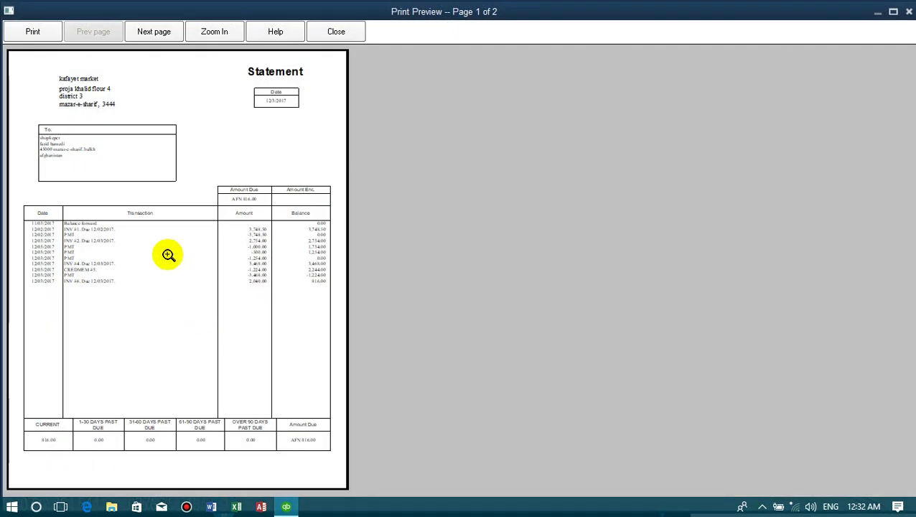
click(168, 254)
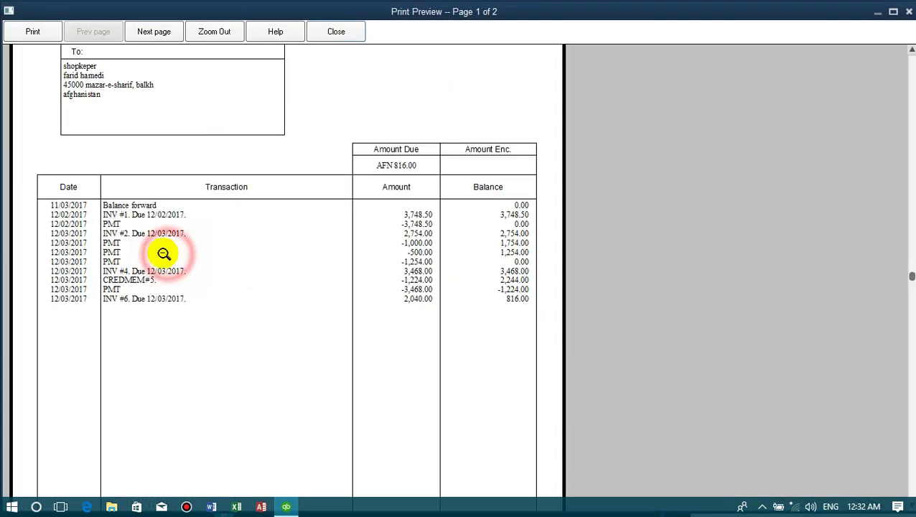
click(297, 200)
click(336, 31)
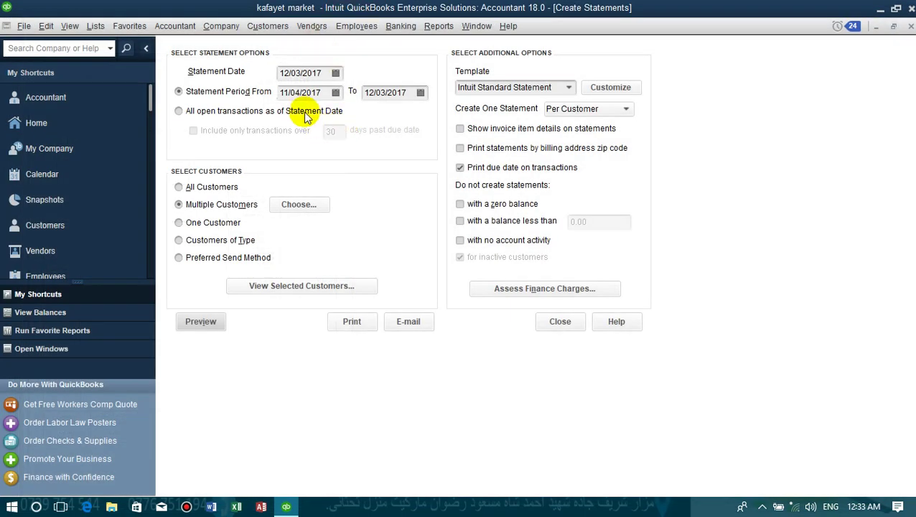
Restrict the statements to one customer, the second listed, preview that customer's statement, and close the preview
click(224, 223)
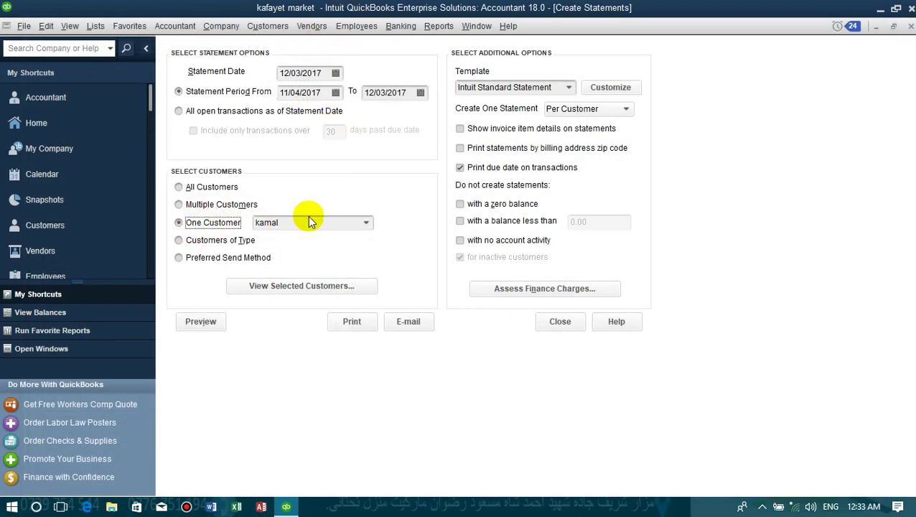
click(366, 222)
click(323, 260)
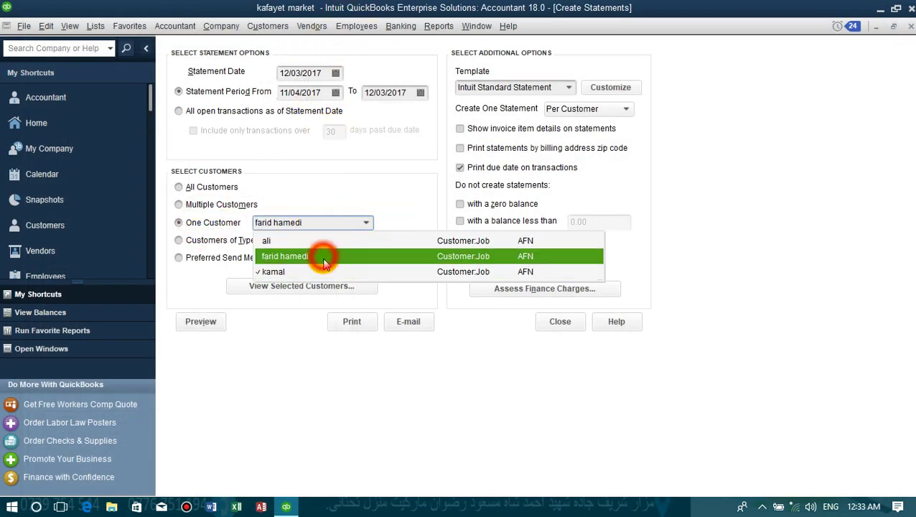
click(188, 320)
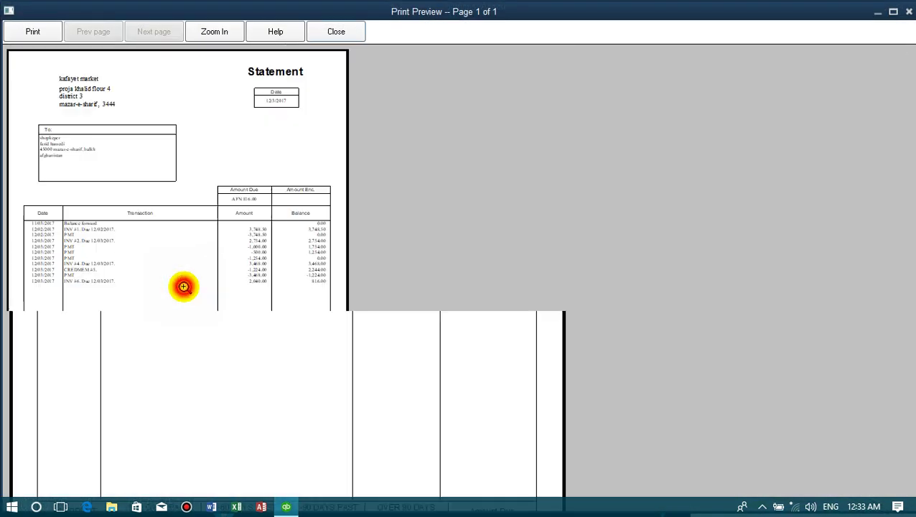
double_click(182, 286)
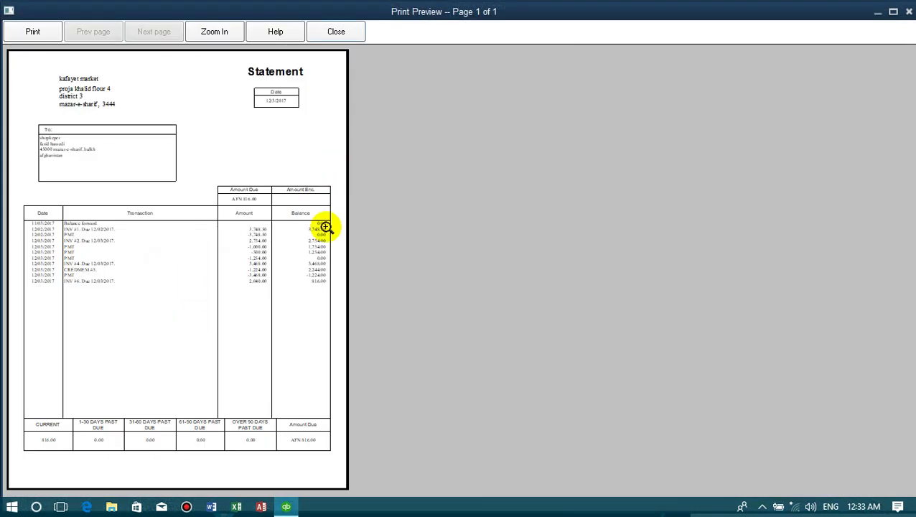
click(316, 33)
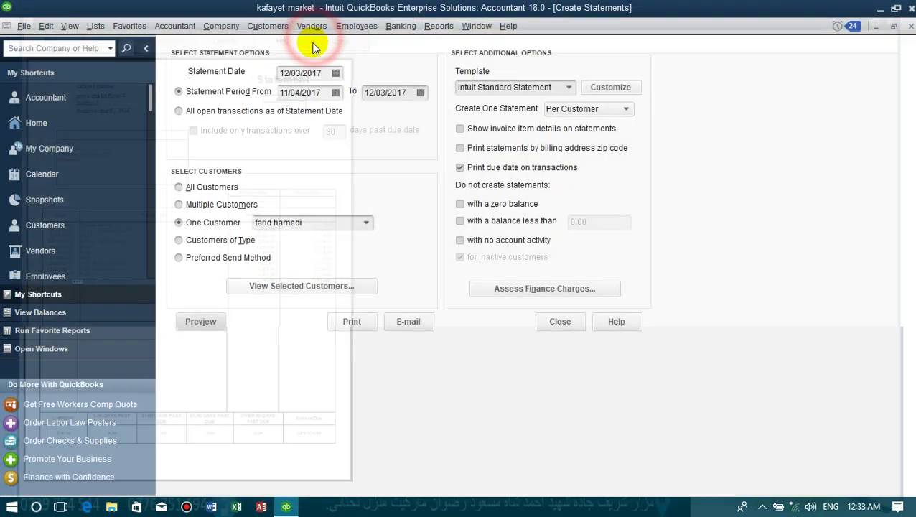
Restrict the statements to customers of type shopkeper, preview the statement up close, close it, and check the available customer types
click(240, 240)
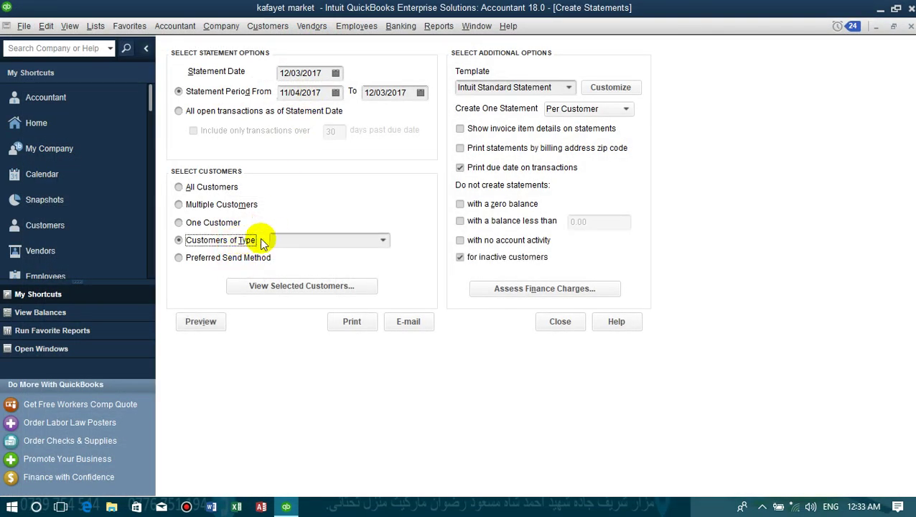
click(382, 241)
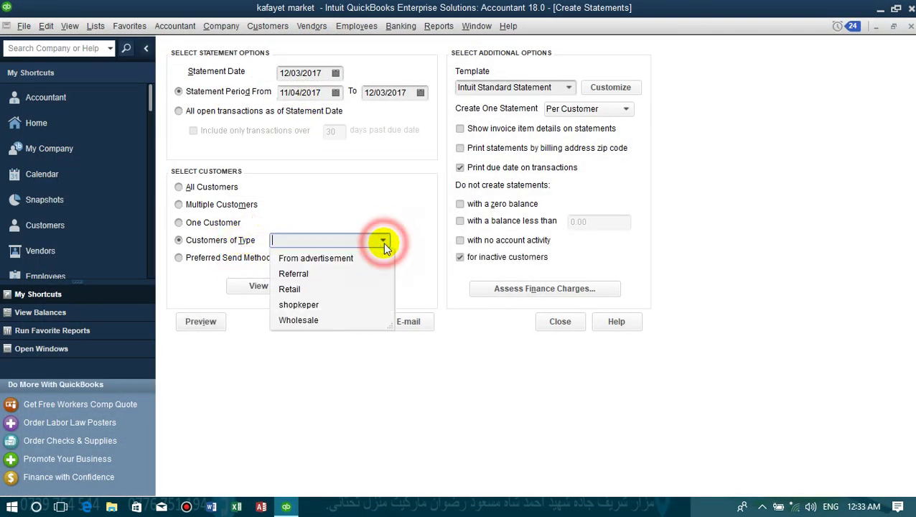
click(307, 305)
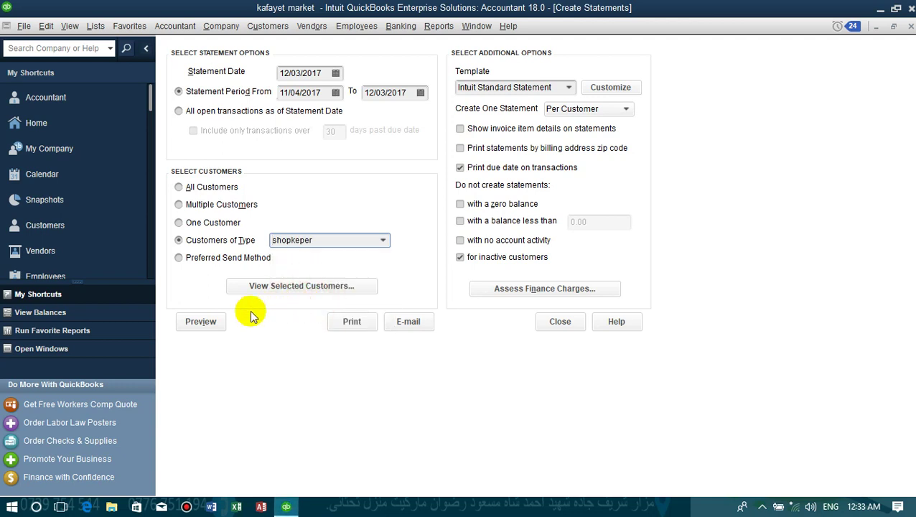
click(203, 321)
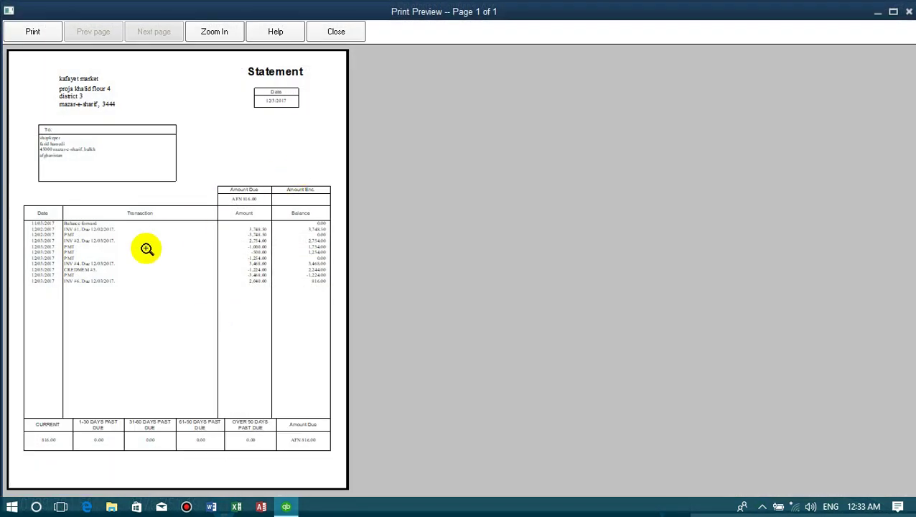
click(147, 248)
click(148, 250)
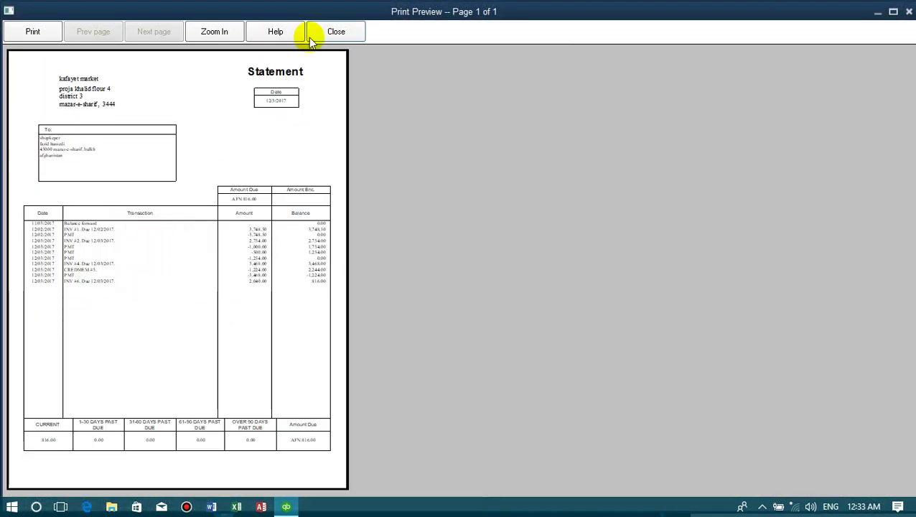
click(334, 33)
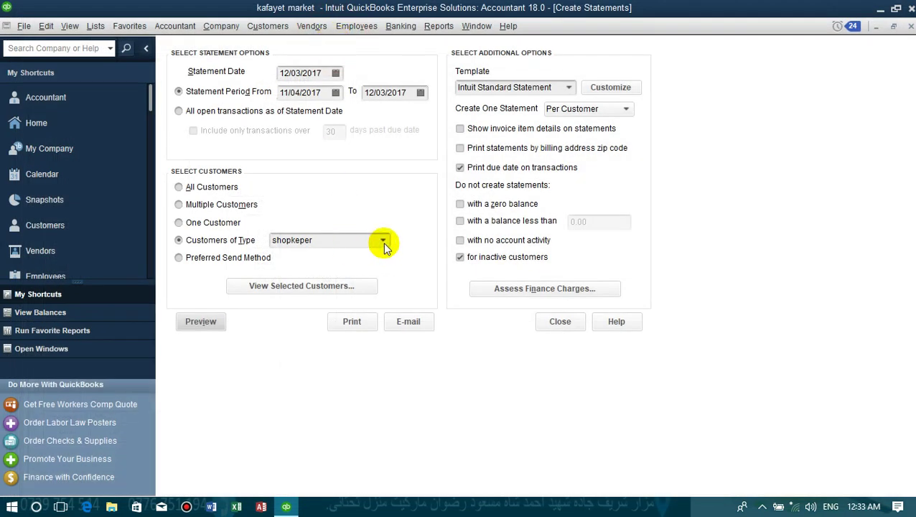
click(384, 242)
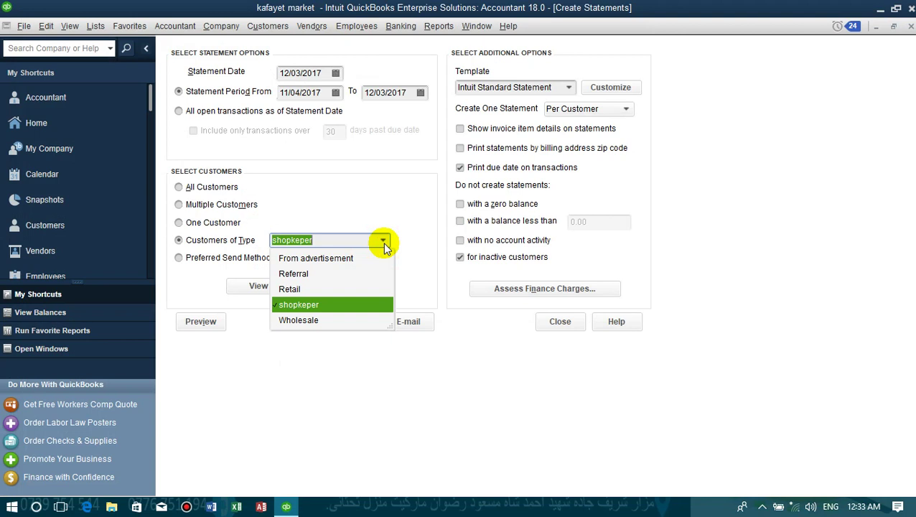
click(383, 242)
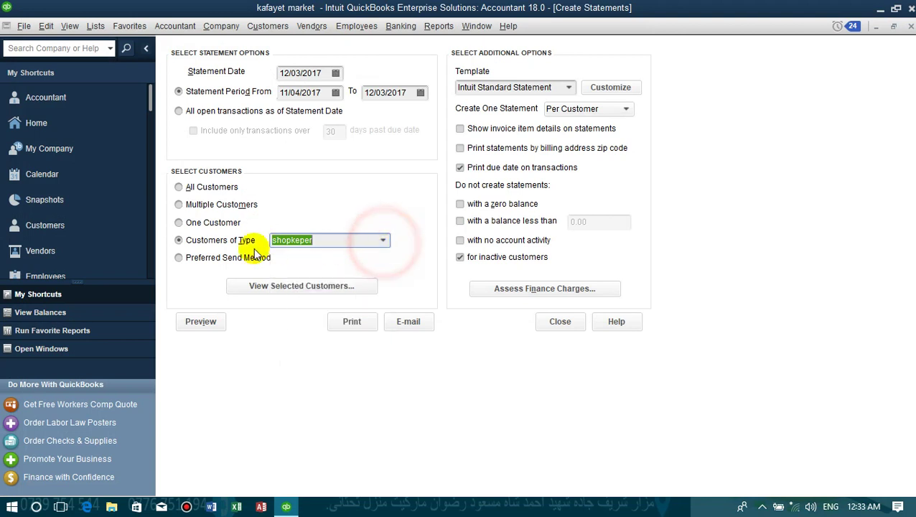
Select customers by the E-mail preferred send method, preview their statements up close, and close the preview
click(226, 257)
click(324, 260)
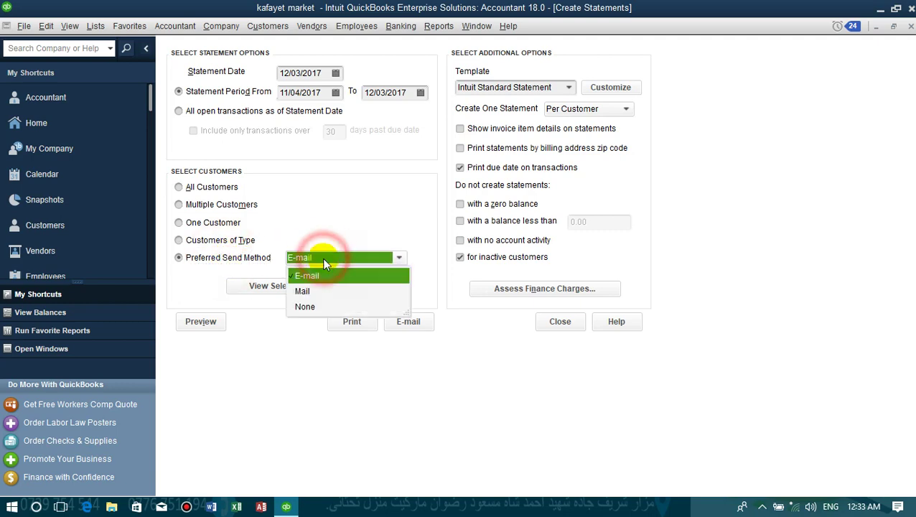
click(305, 277)
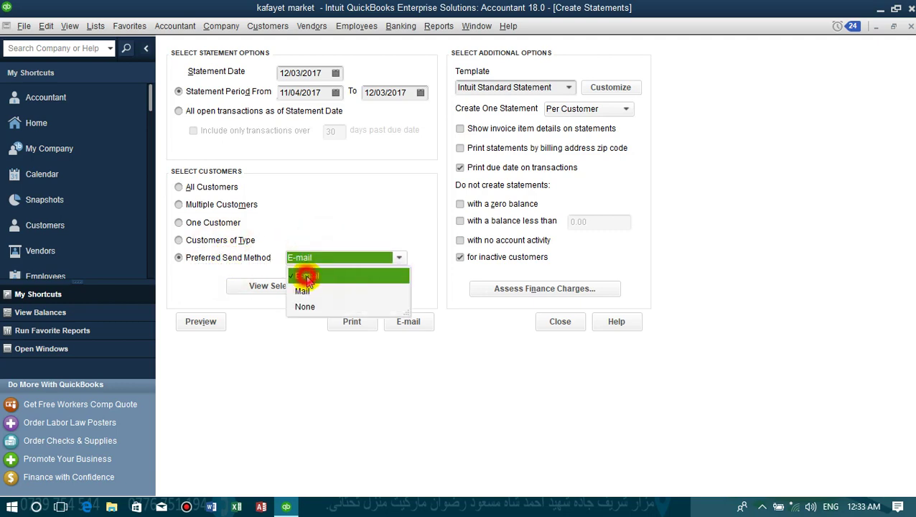
click(205, 321)
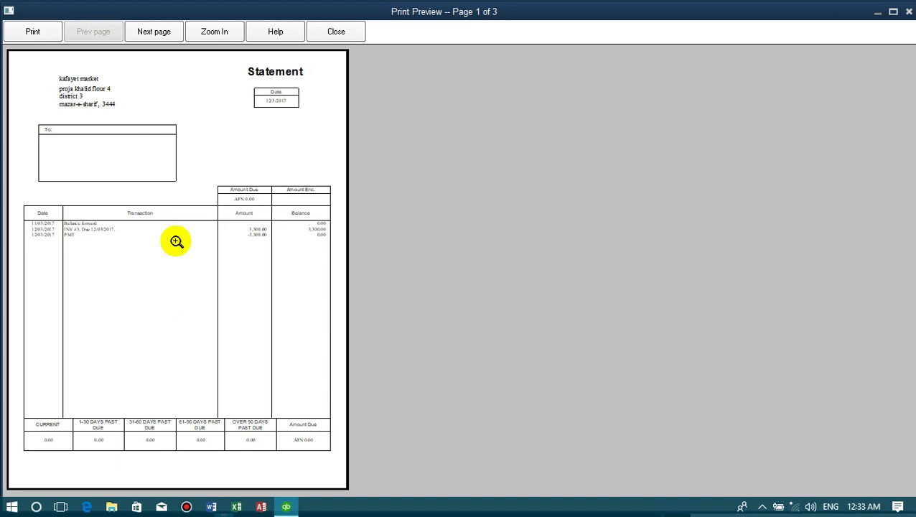
click(176, 242)
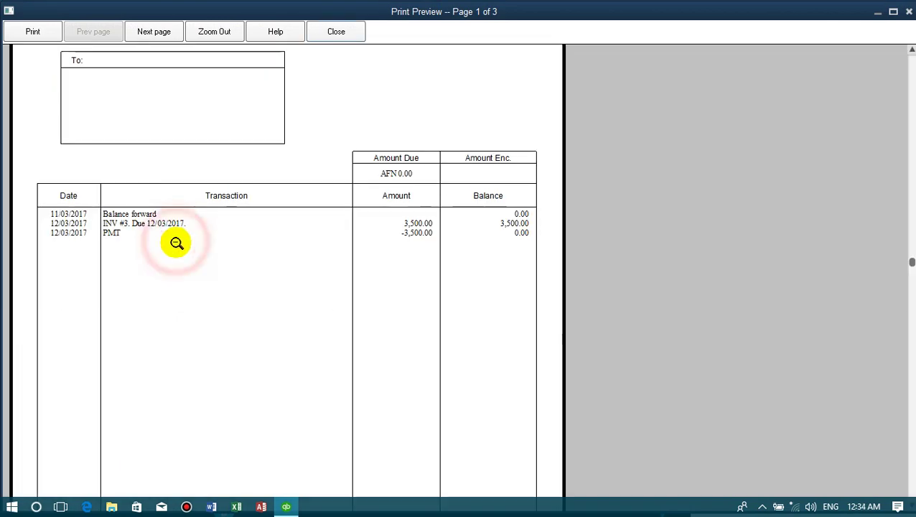
click(155, 251)
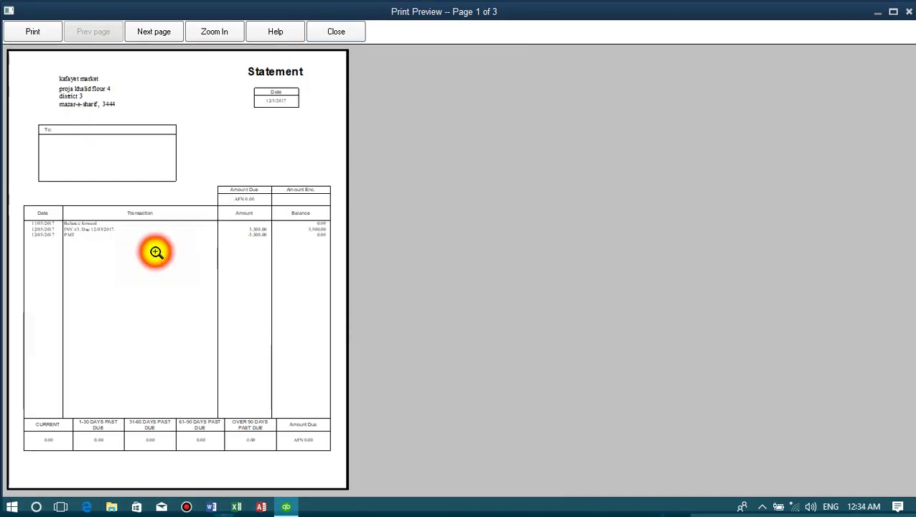
click(324, 37)
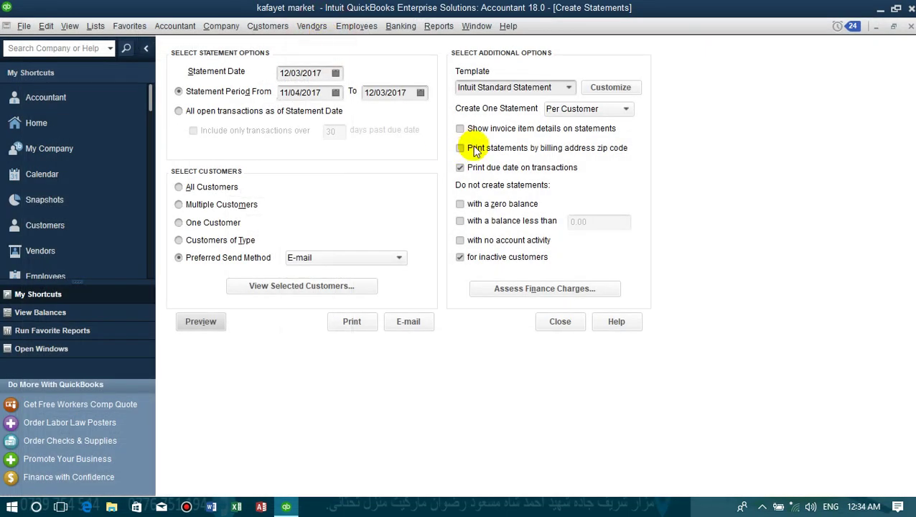
Base the statements on all open transactions as of the statement date, including only those over 31 days past due
click(181, 111)
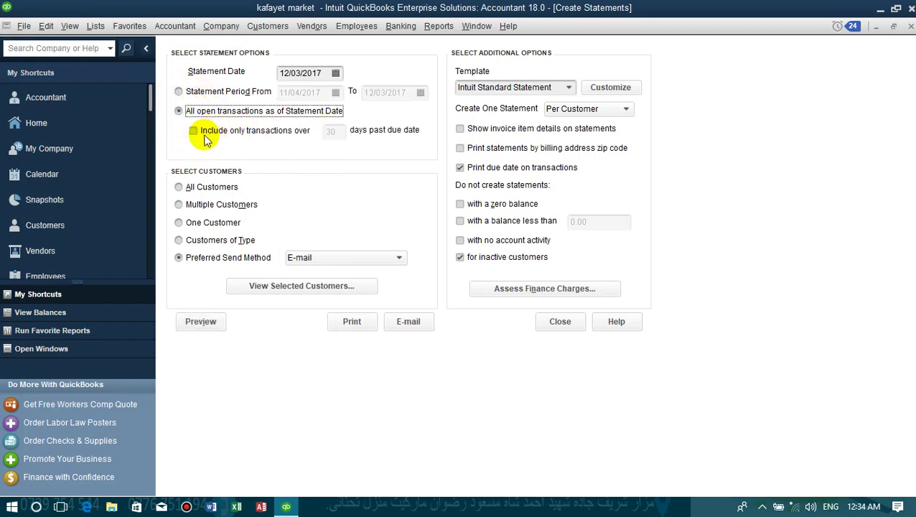
click(194, 130)
click(331, 132)
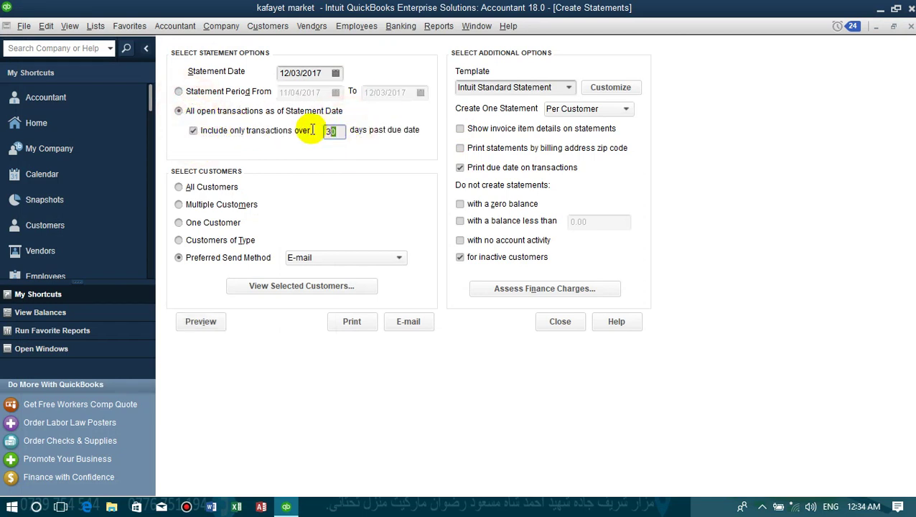
text(31)
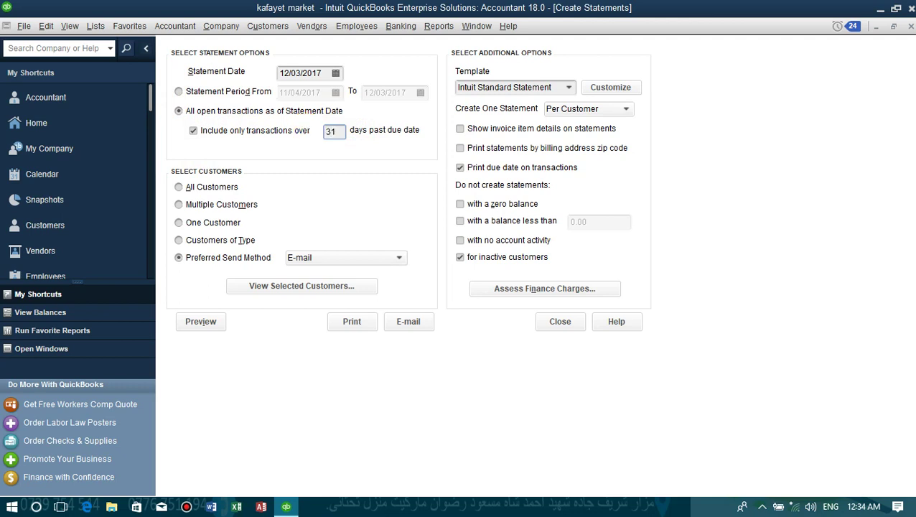
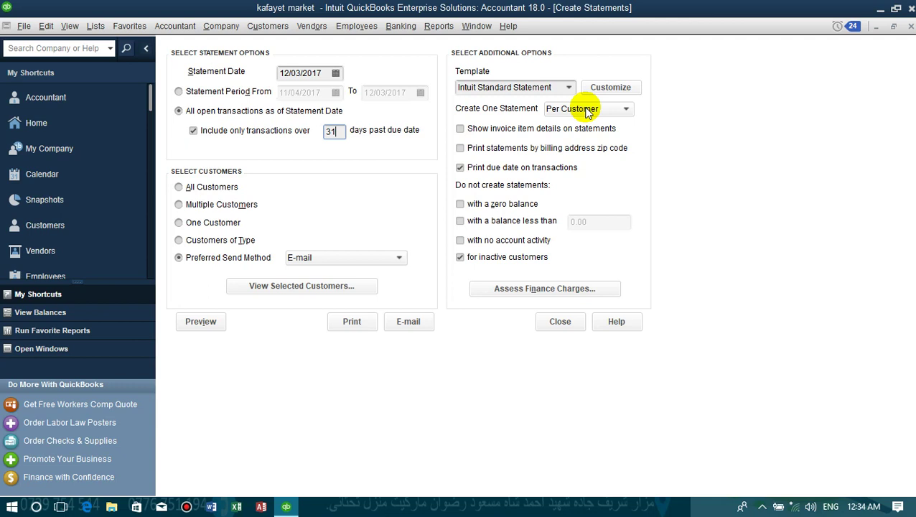
Switch statement creation to one per job and return it to one per customer
click(588, 110)
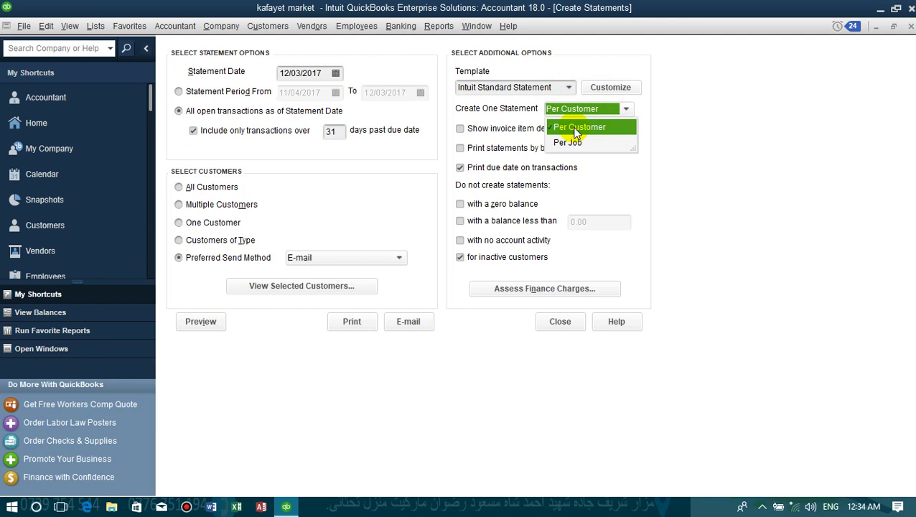
click(567, 144)
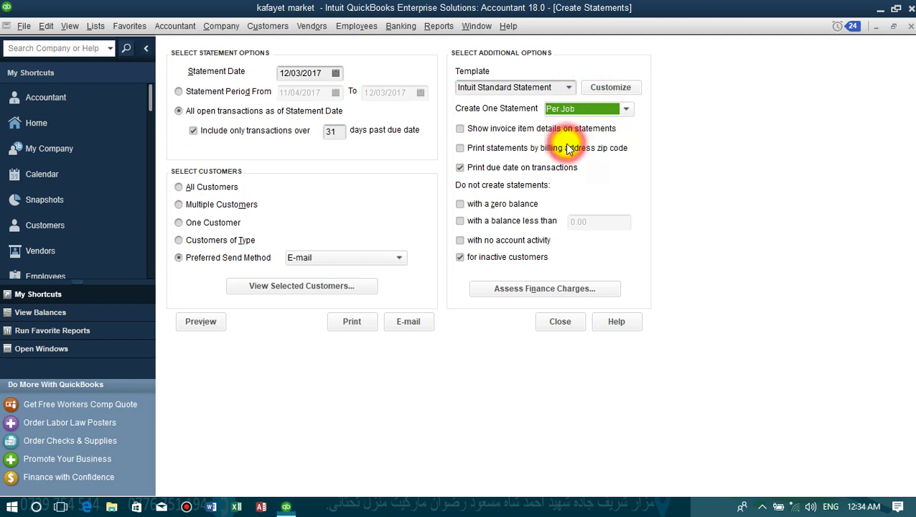
click(564, 108)
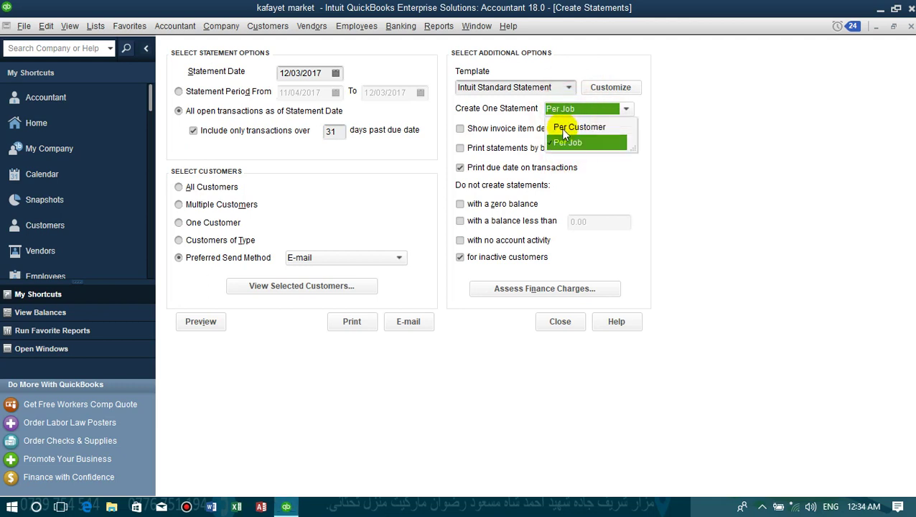
click(564, 129)
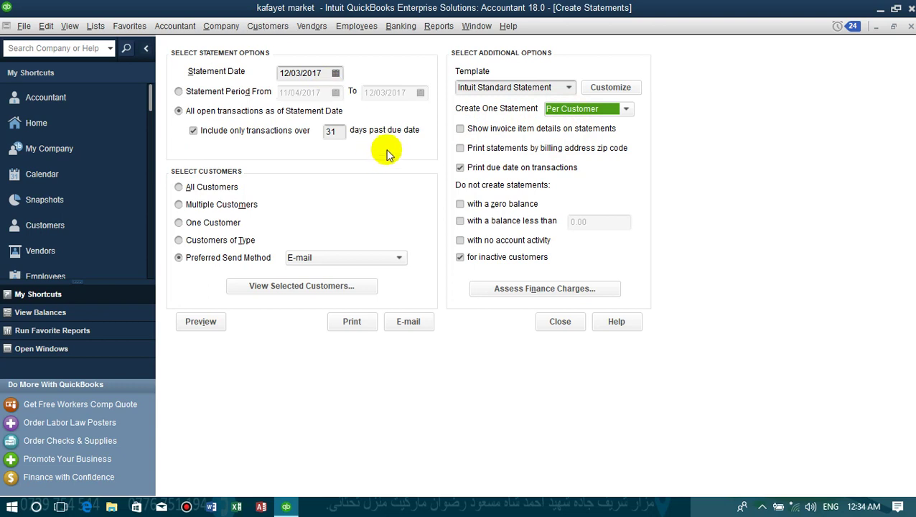
Set the statements to show invoice item details, print by billing address zip code, and skip customers with a balance less than 0.00
click(462, 127)
click(460, 148)
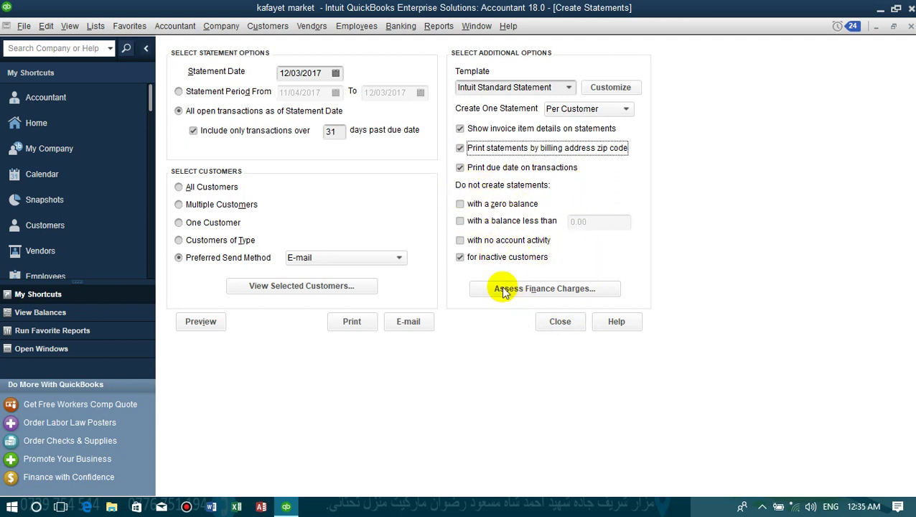
click(461, 204)
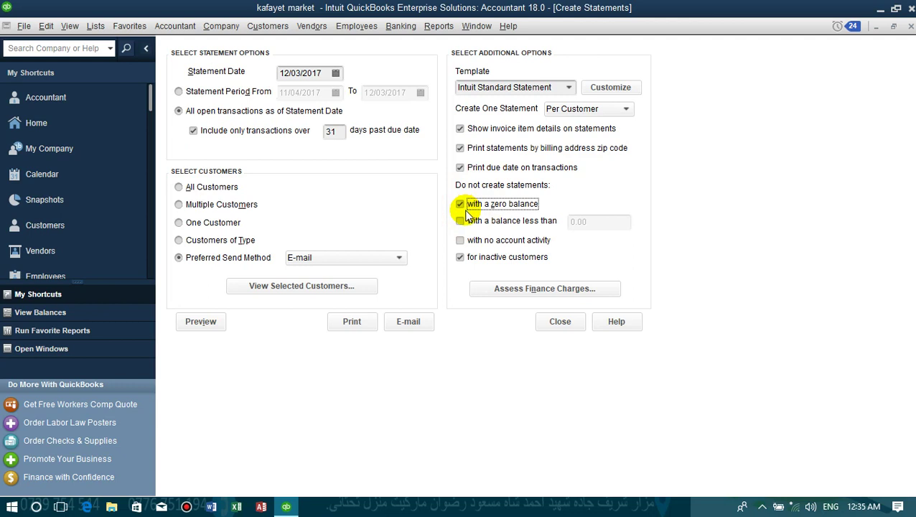
click(460, 220)
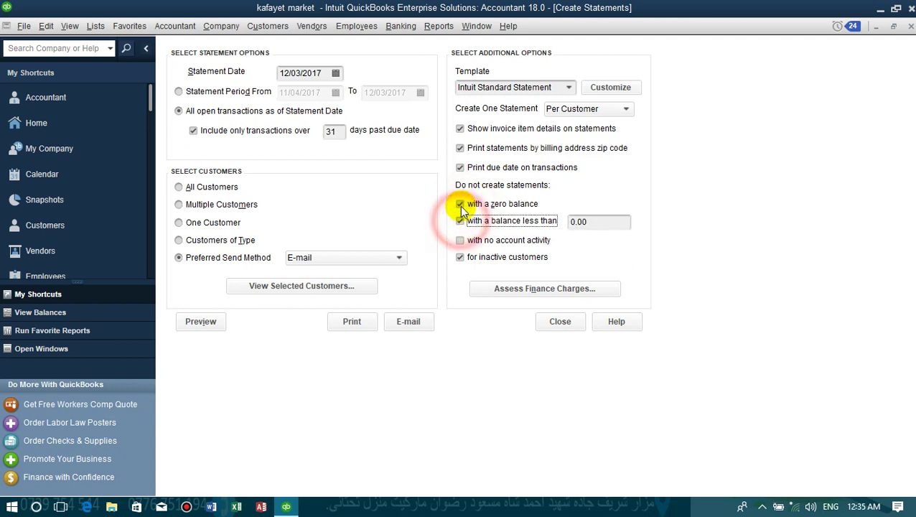
click(460, 204)
click(593, 222)
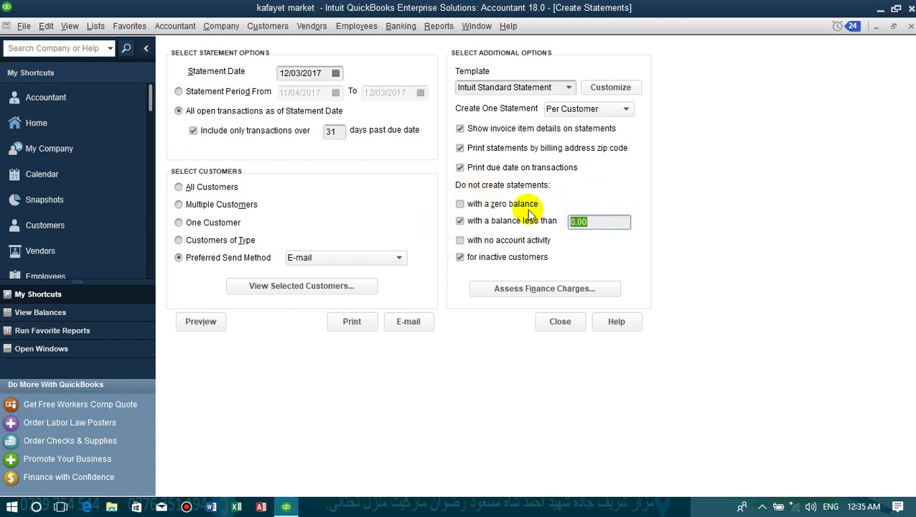
click(461, 239)
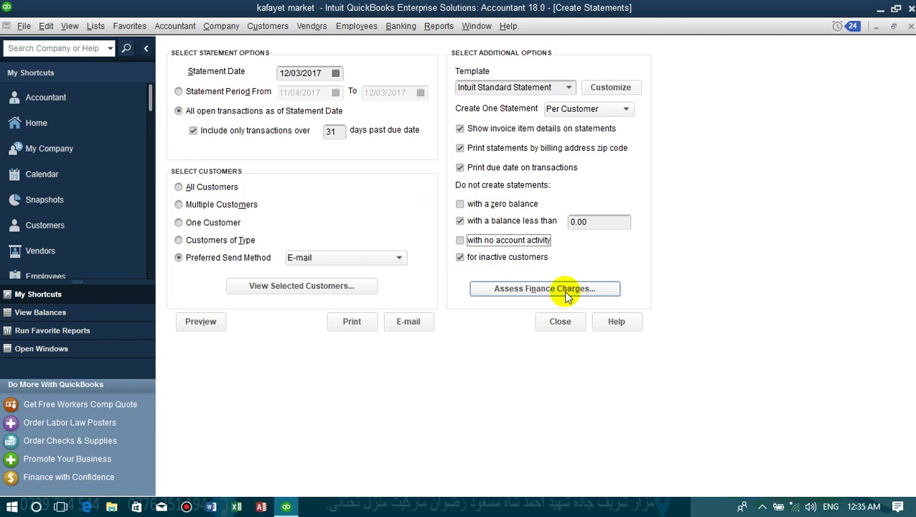
click(268, 26)
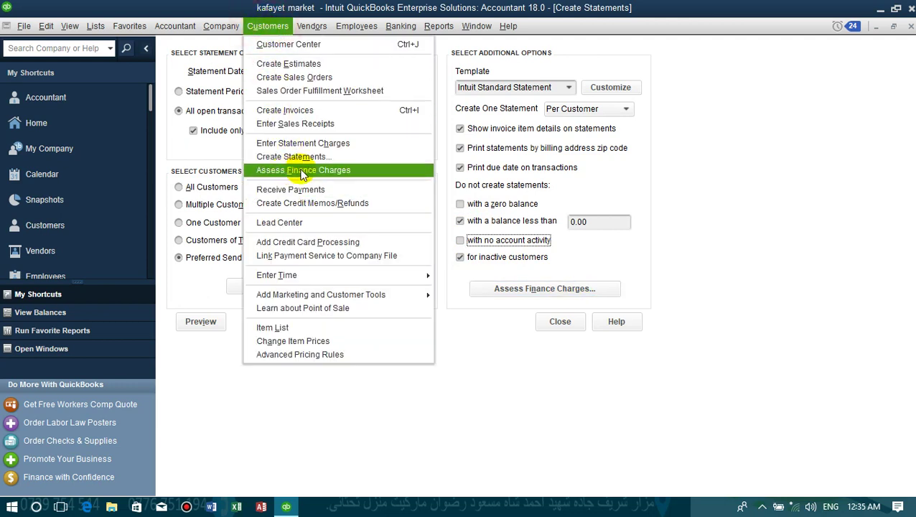
key(Down)
key(Down)
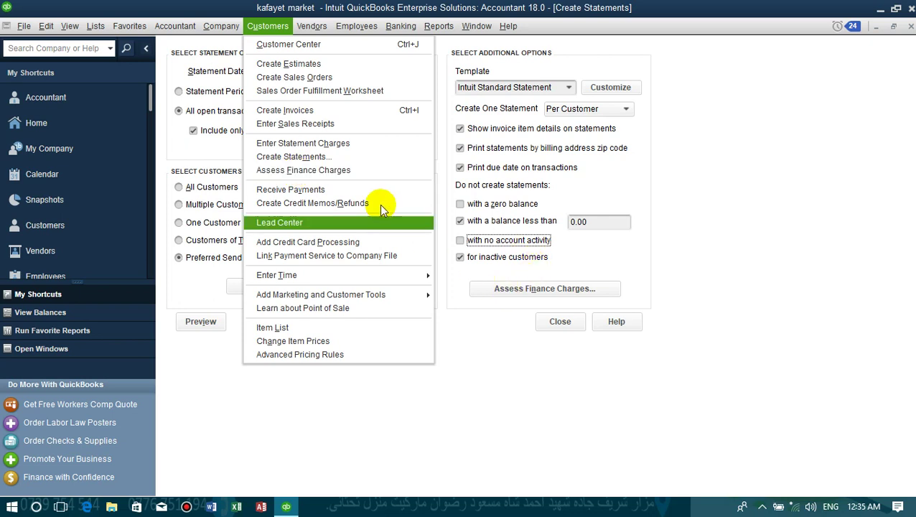
click(515, 309)
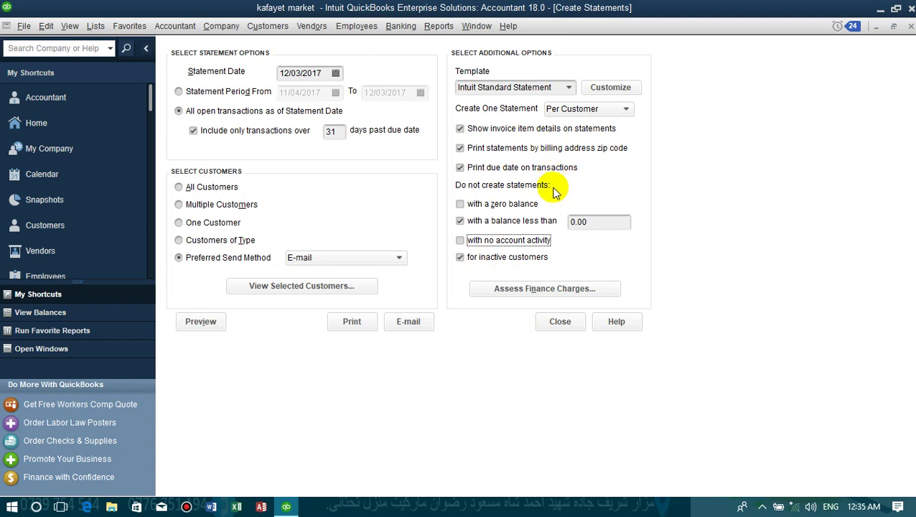
Close the statements form and start setting up finance charges in the company preferences
click(911, 26)
click(268, 26)
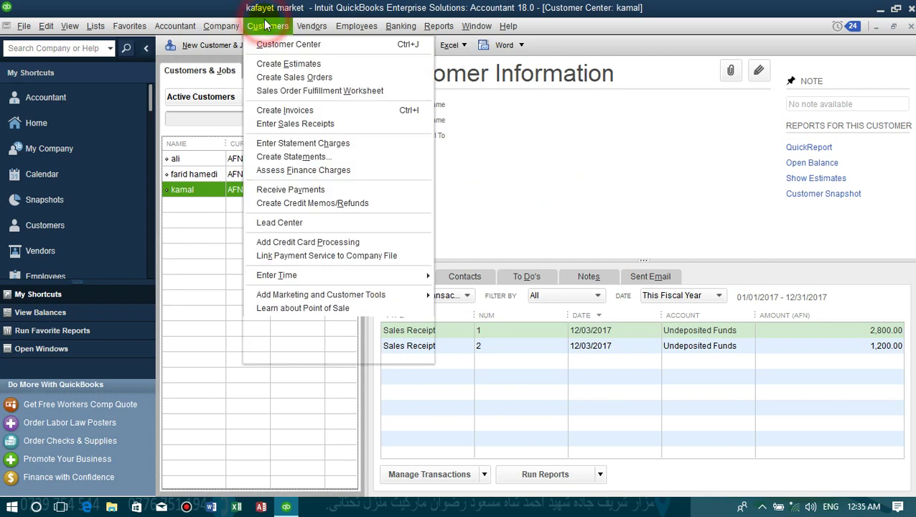
click(300, 172)
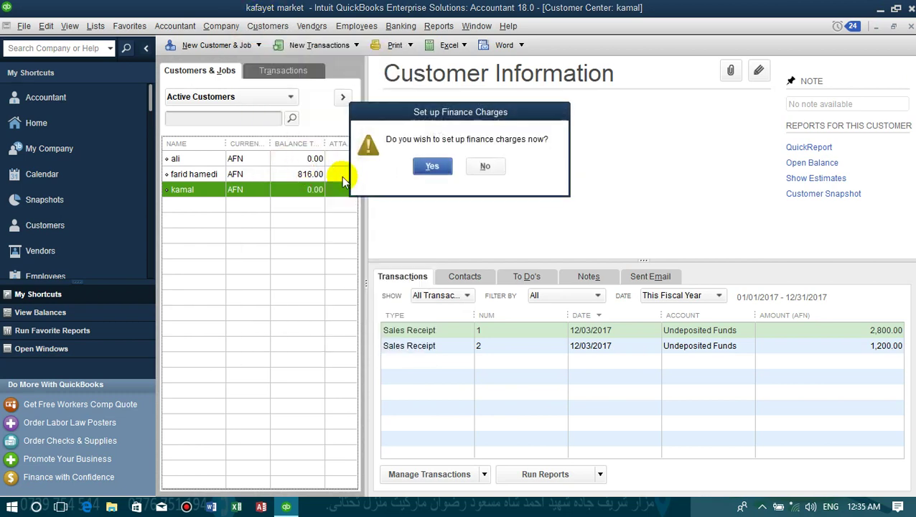
click(427, 168)
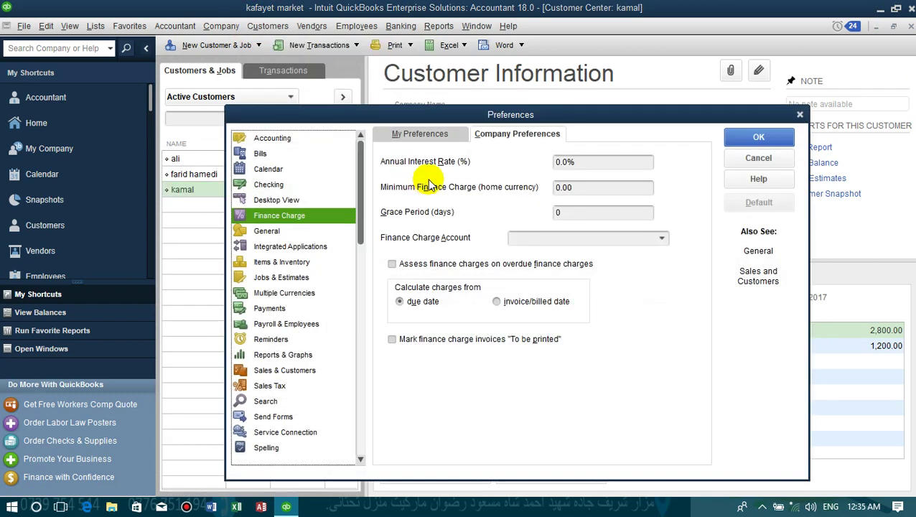
Set the minimum finance charge to 20,000, the annual interest rate to 30% and the grace period to 30 days
click(583, 186)
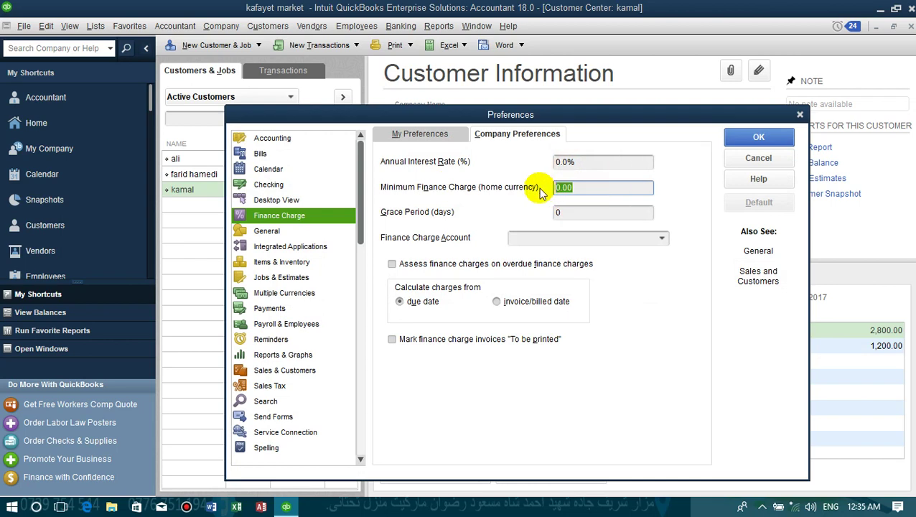
text(2)
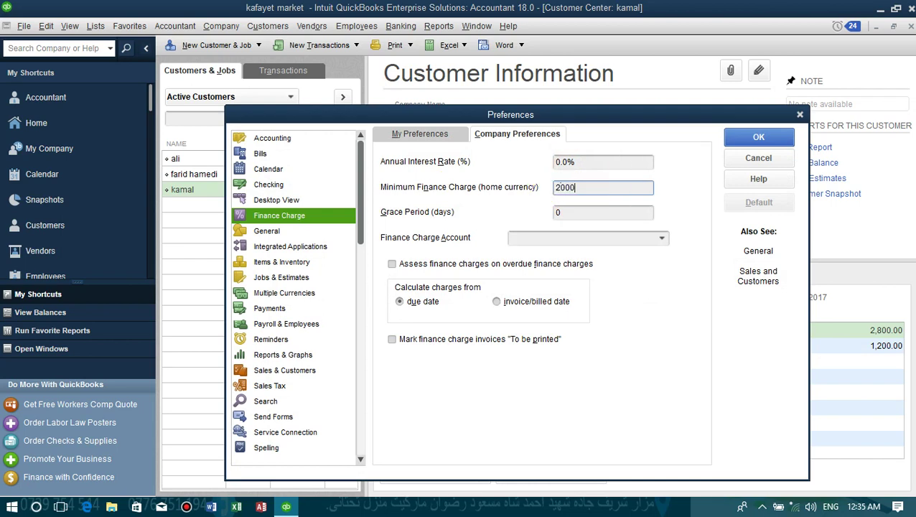
text(0,000)
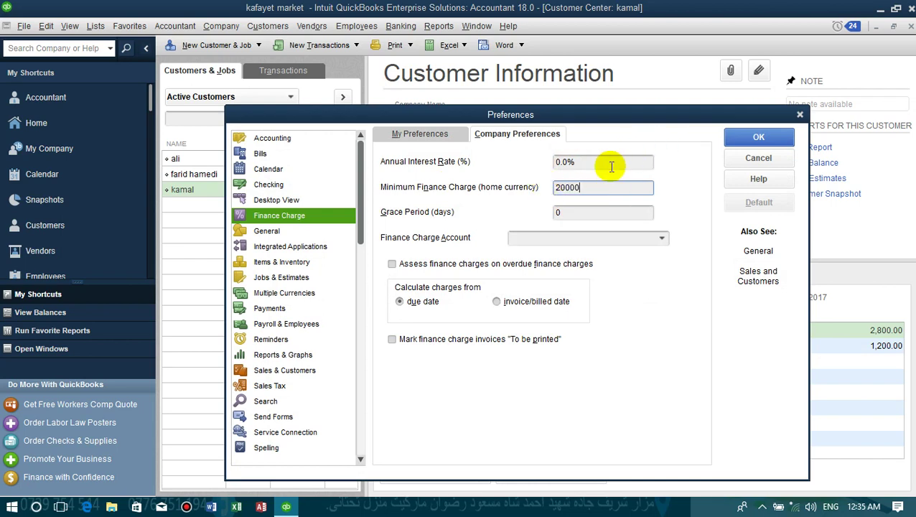
click(587, 161)
text(30)
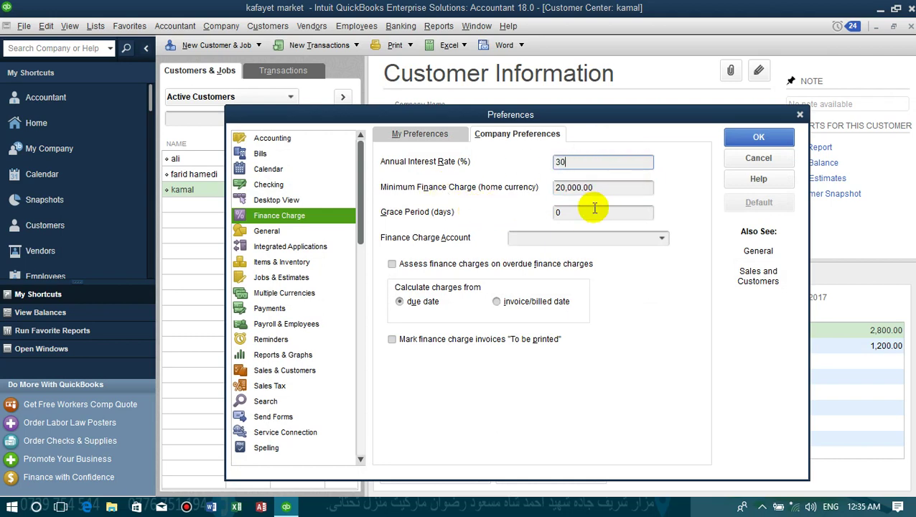
click(590, 212)
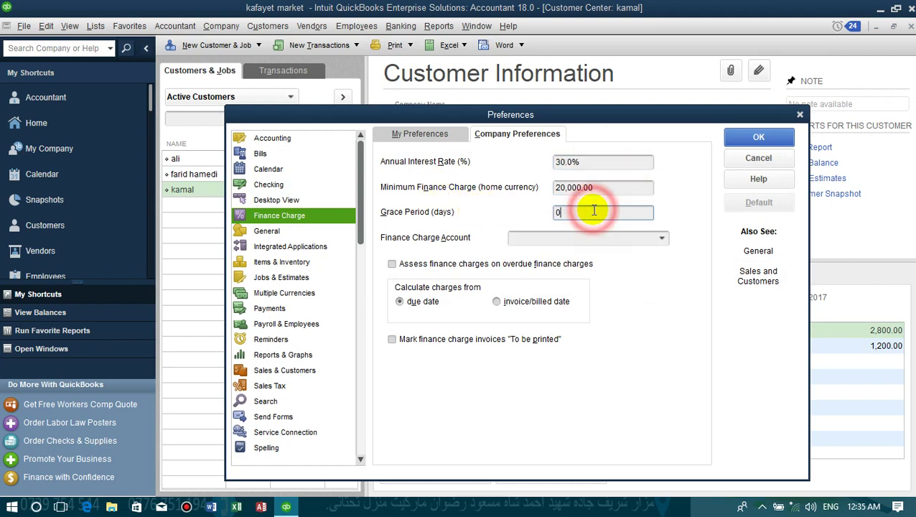
click(573, 210)
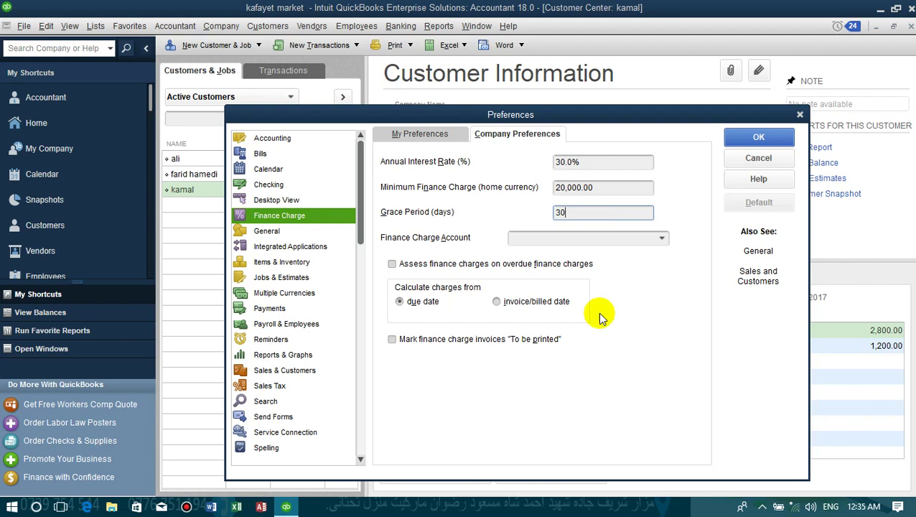
Add an Other Income account for finance charges, with "finance charges" as both its name and description
click(661, 242)
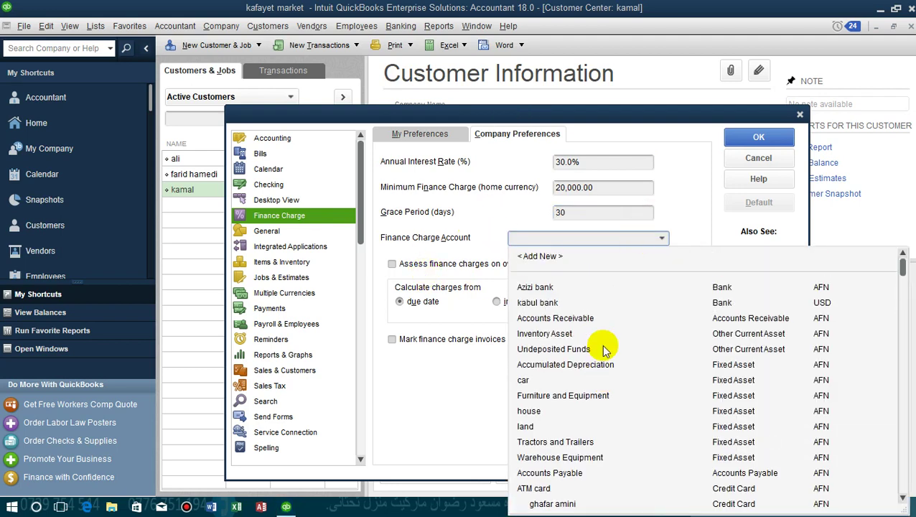
click(558, 255)
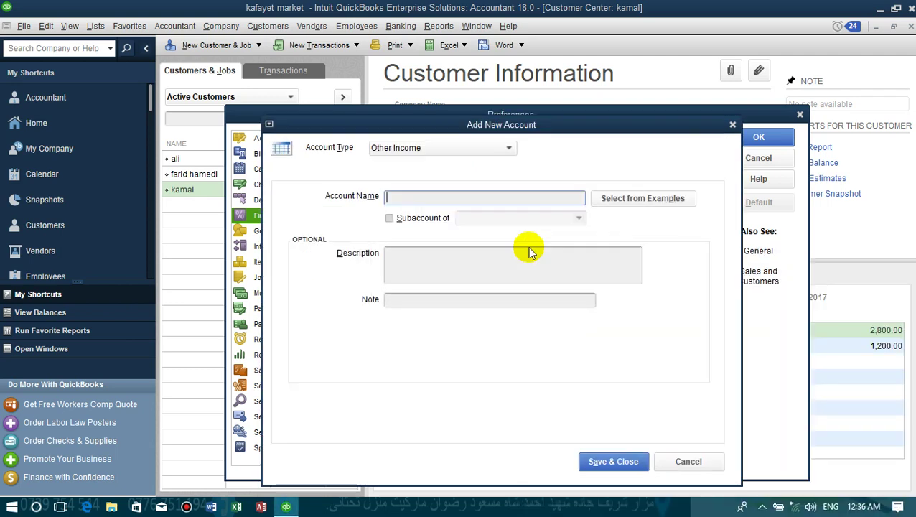
text(finance charges)
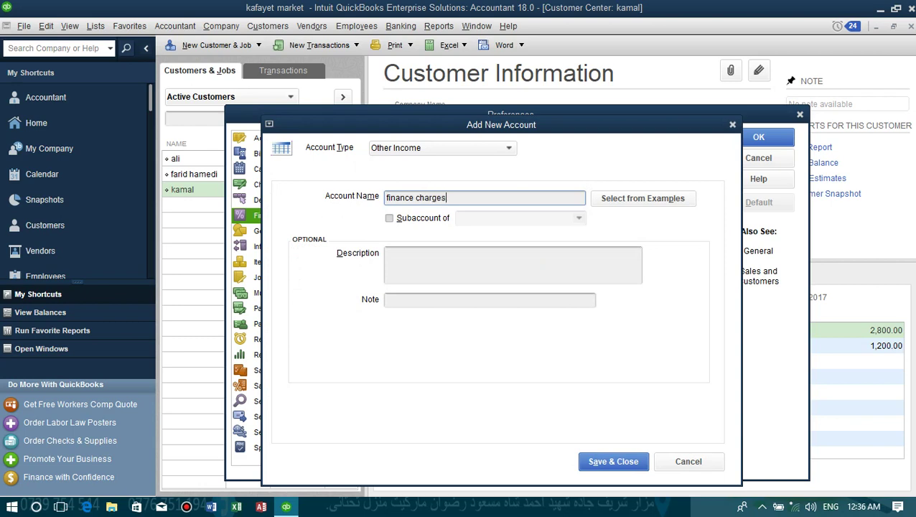
double_click(500, 199)
key(ctrl+c)
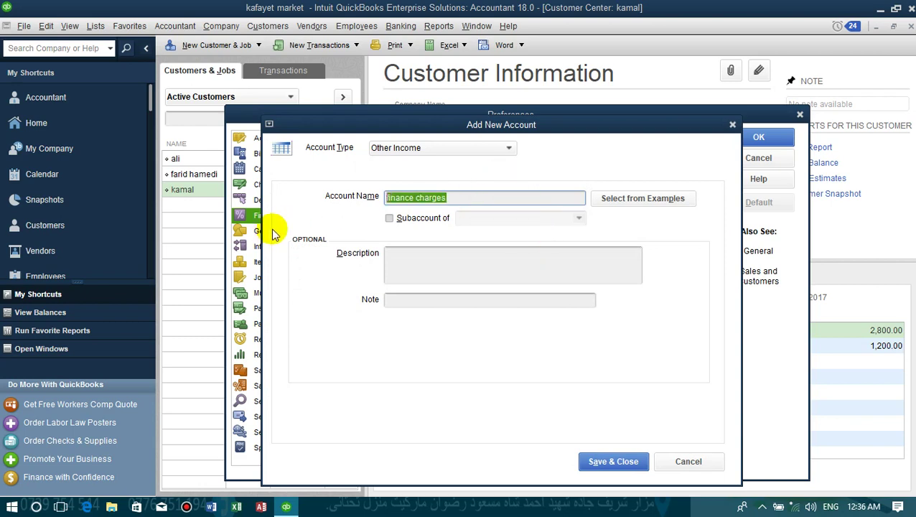
click(393, 260)
key(ctrl+v)
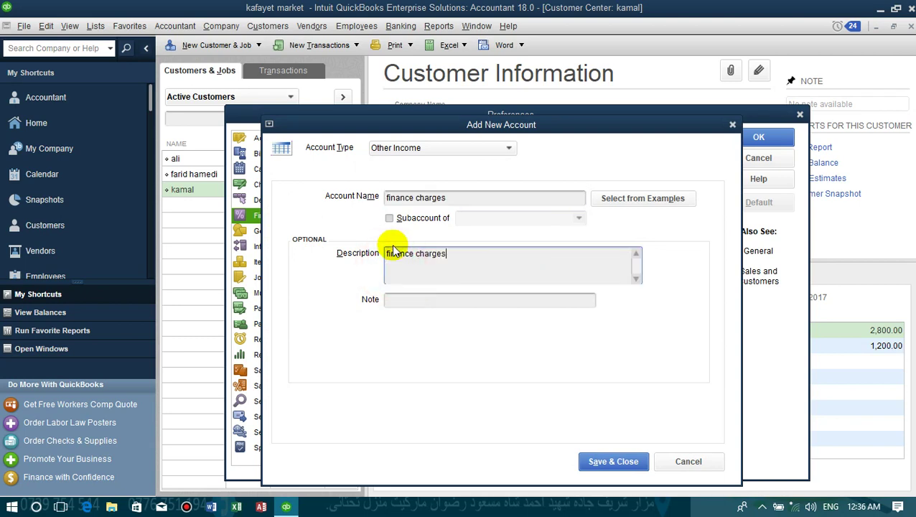
click(389, 218)
click(581, 219)
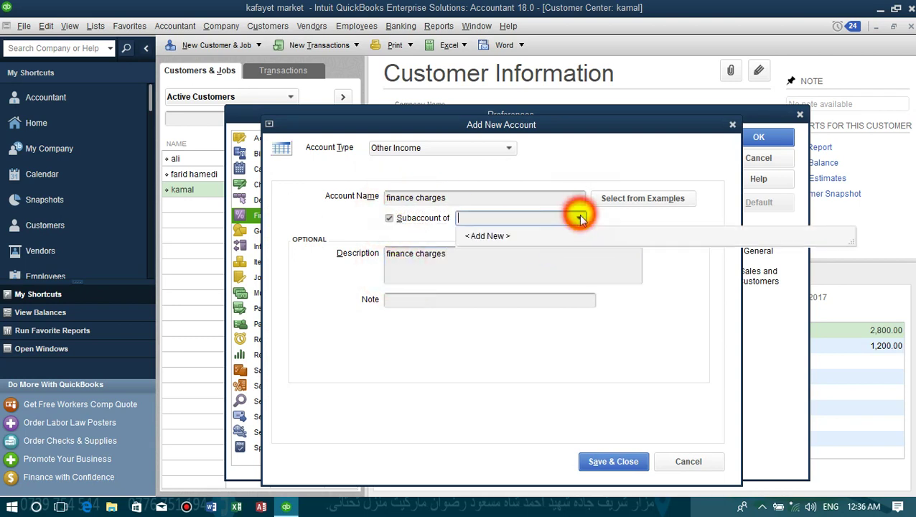
click(510, 236)
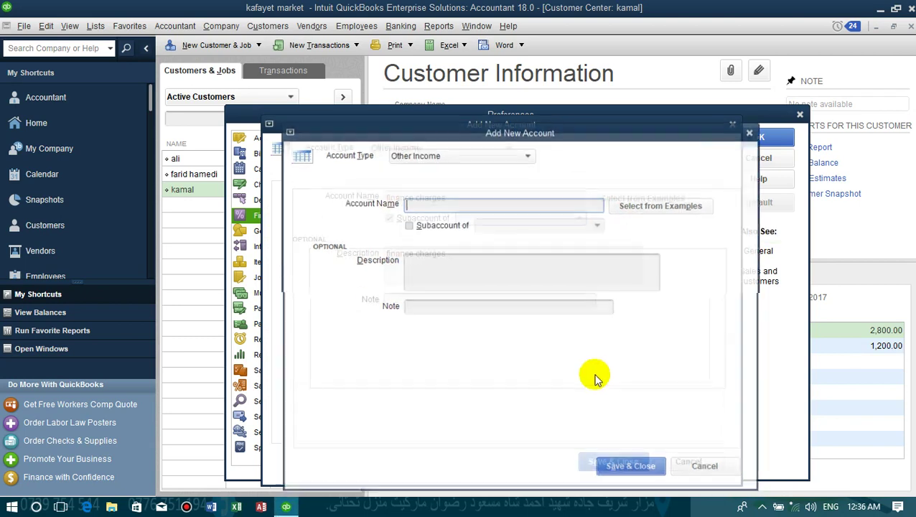
click(706, 467)
Save the account and set charges to apply on overdue finance charges, calculate from invoice/billed date, and mark invoices "To be printed"; save the preferences
click(611, 463)
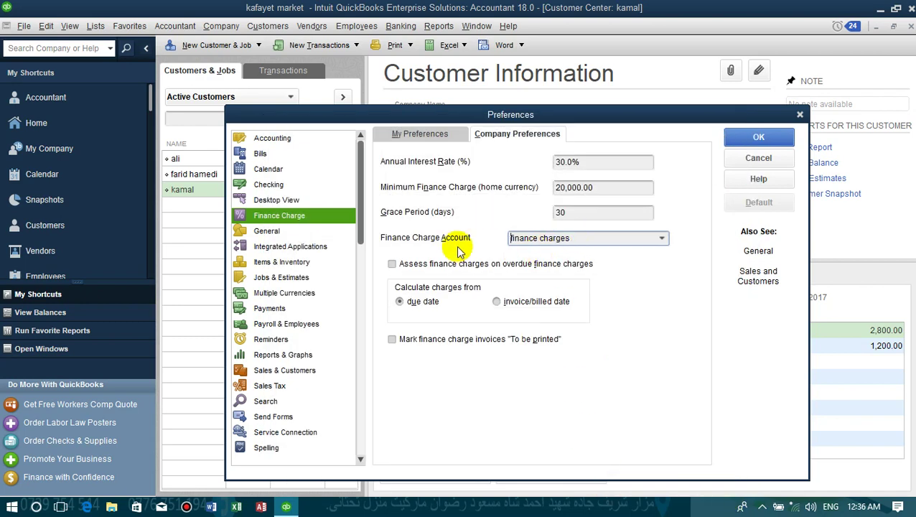
click(392, 264)
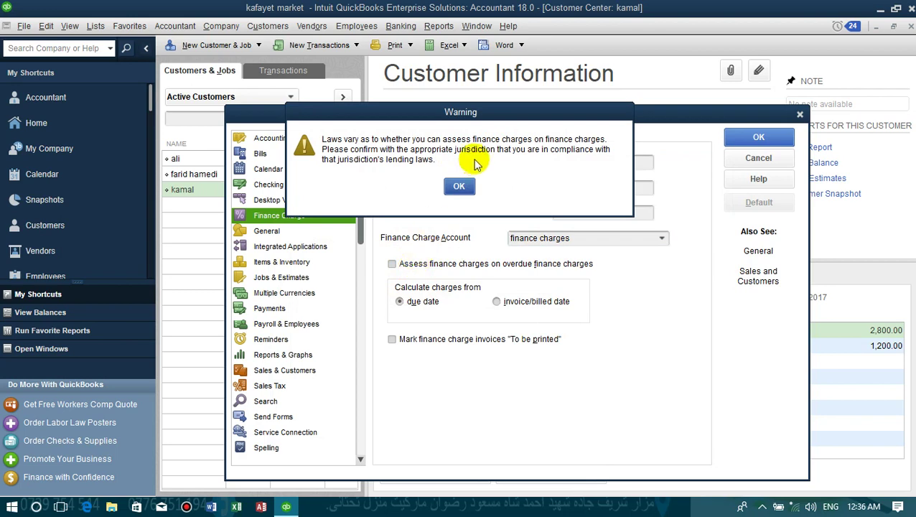
click(459, 186)
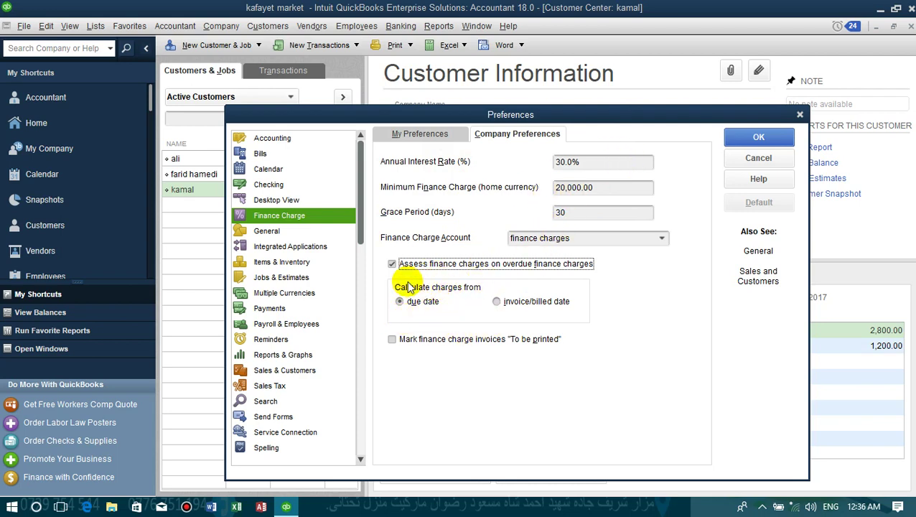
click(496, 302)
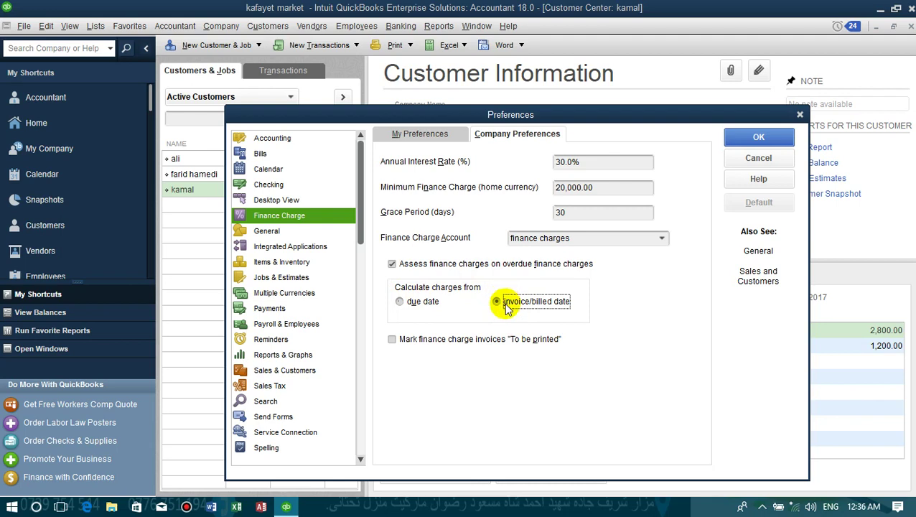
click(434, 339)
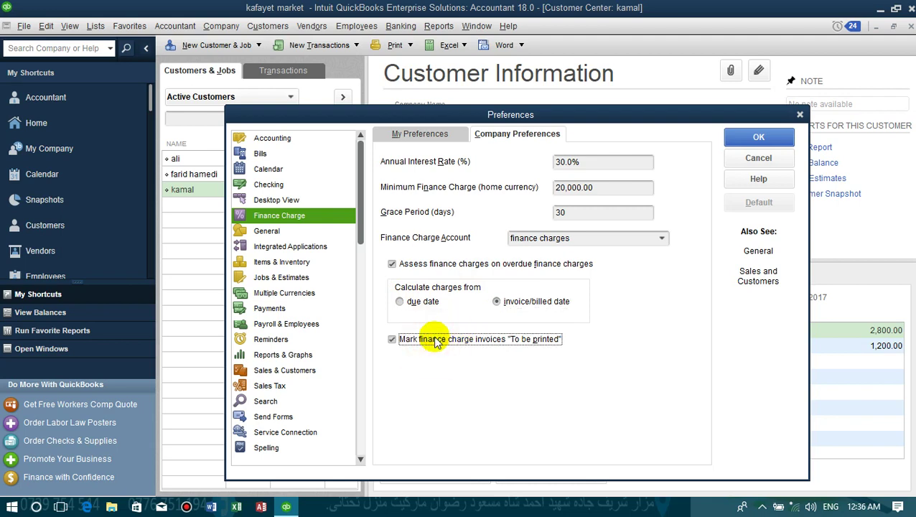
click(754, 137)
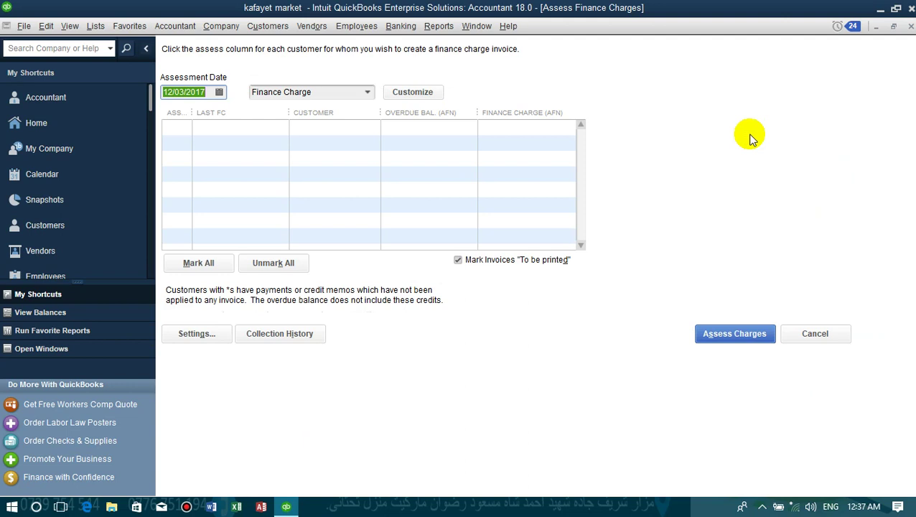
Try to mark customers for finance charge assessment and cancel the assessment form
click(185, 129)
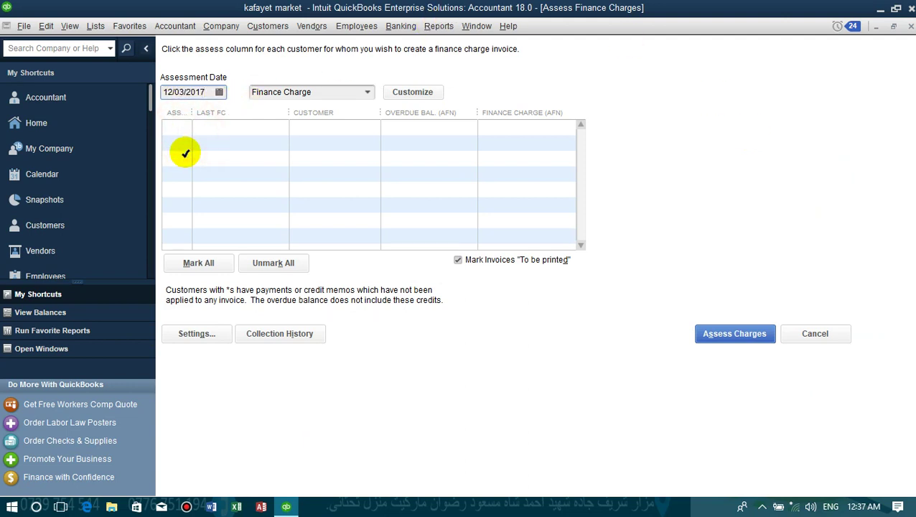
click(232, 263)
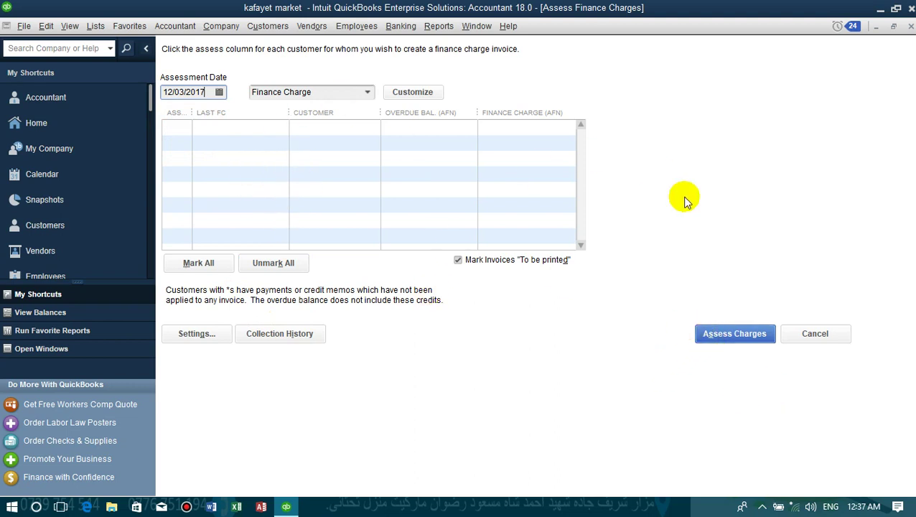
click(808, 327)
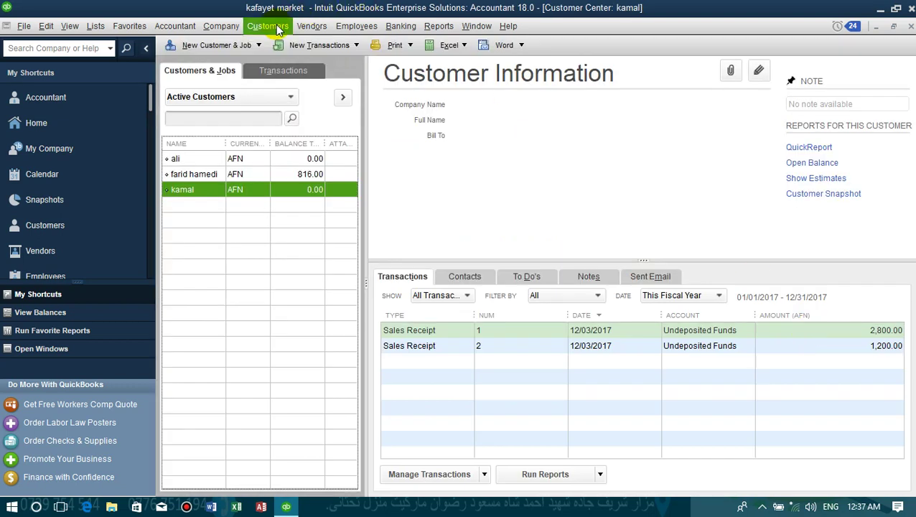
click(278, 29)
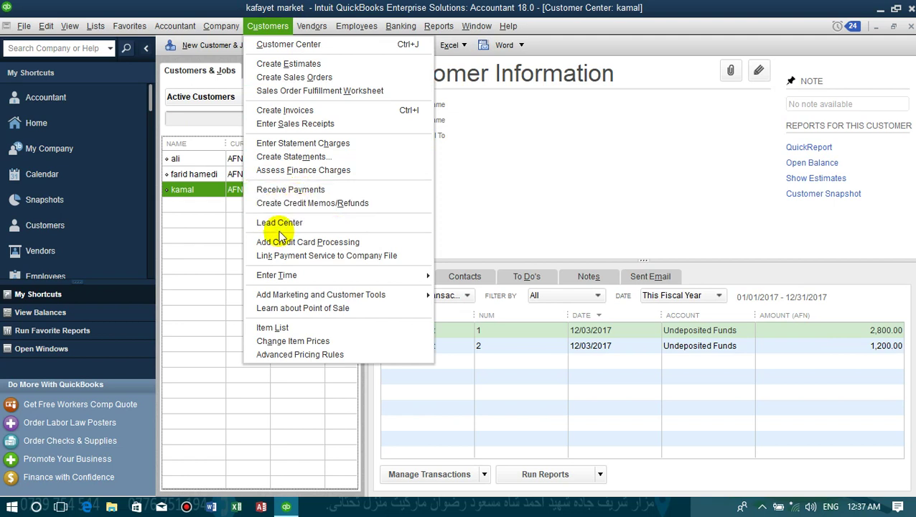
mouse_move(303, 26)
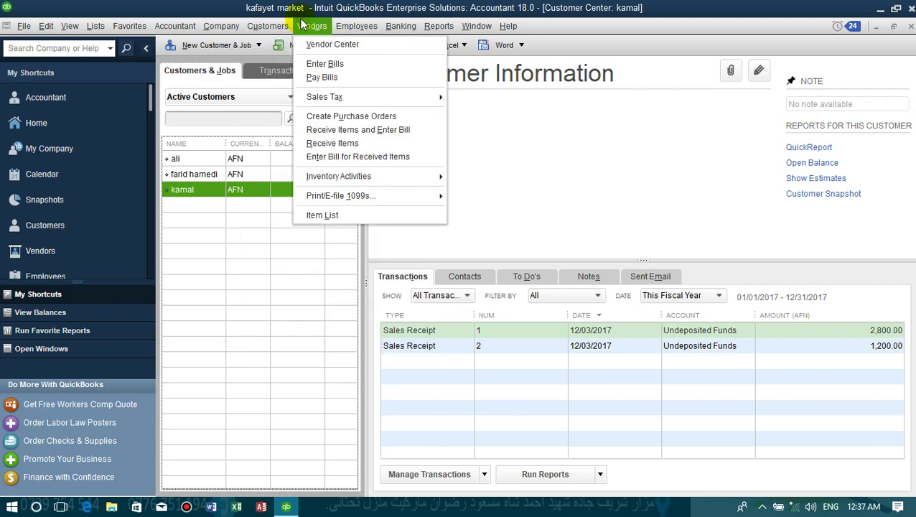
Review the quantities on hand in the Physical Inventory Worksheet and close the report
mouse_move(373, 176)
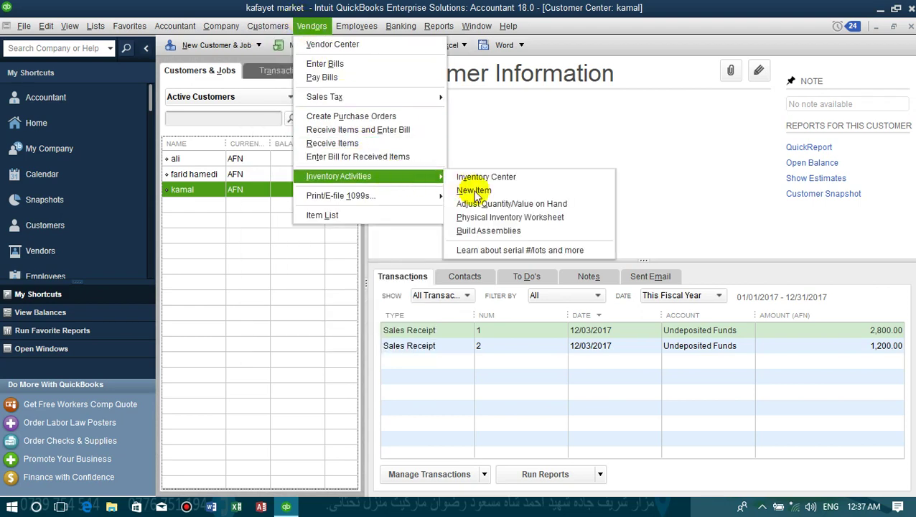
click(479, 217)
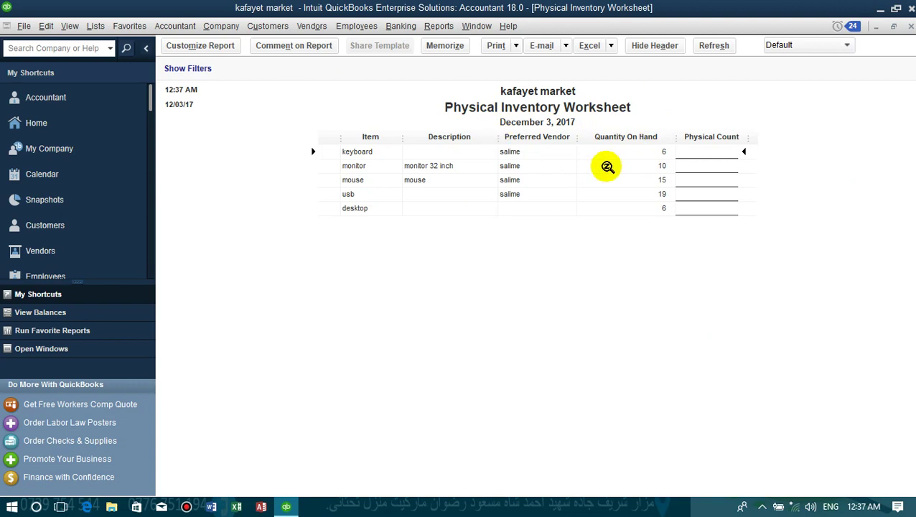
click(910, 26)
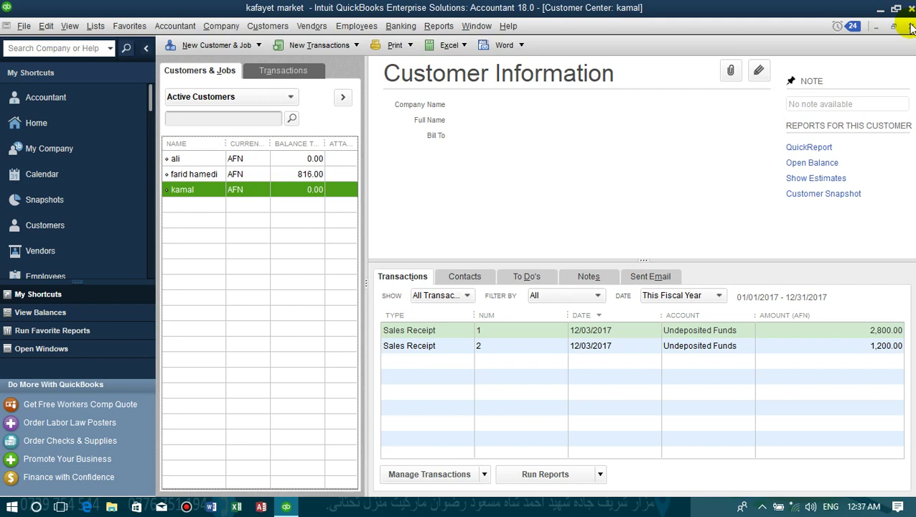
Open the form for adjusting inventory quantity or value on hand
click(311, 26)
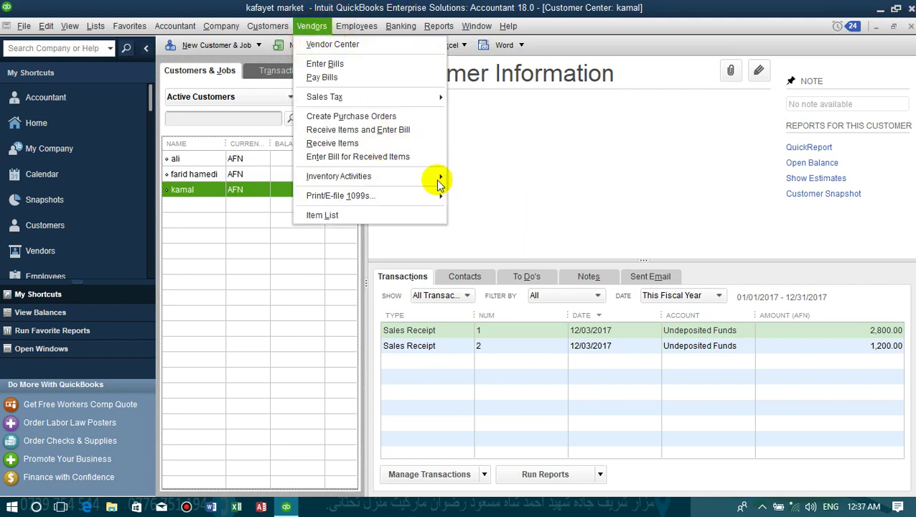
mouse_move(438, 179)
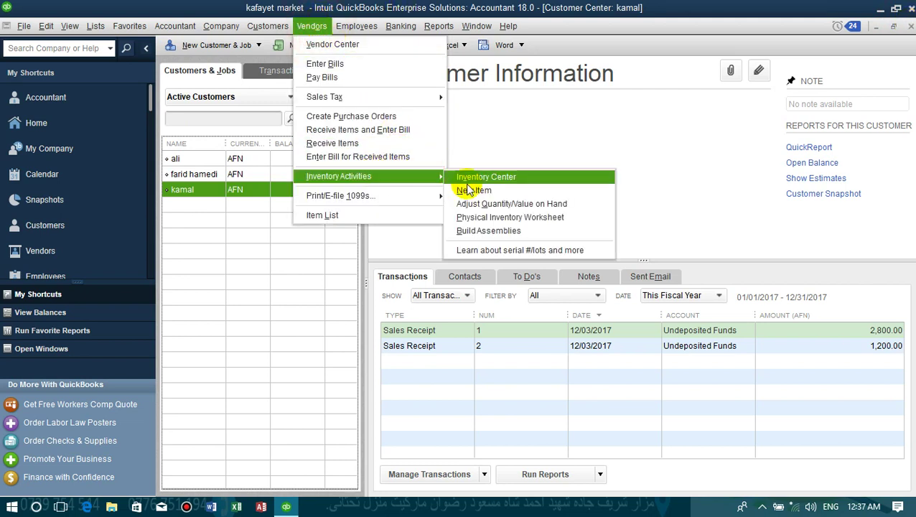
click(495, 207)
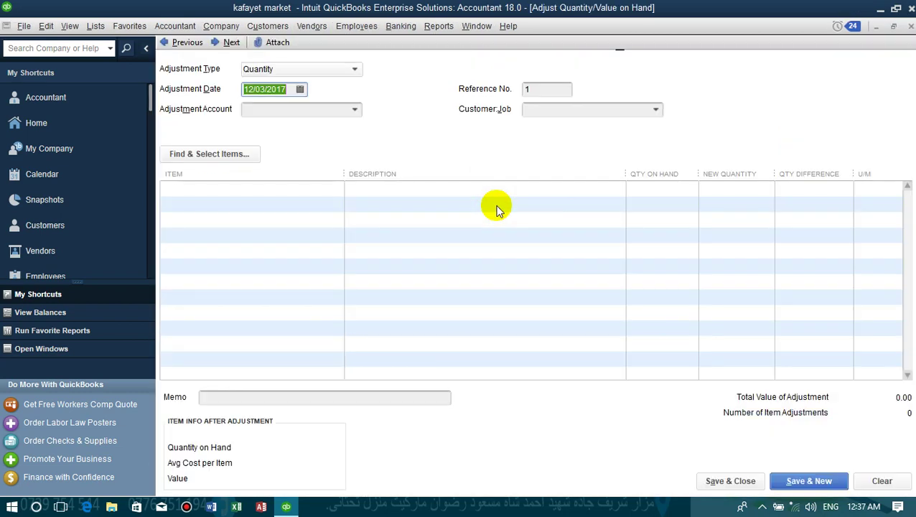
Try adjusting keyboard to a new quantity of 12, clear that quantity and switch the line's item to monitor
click(292, 187)
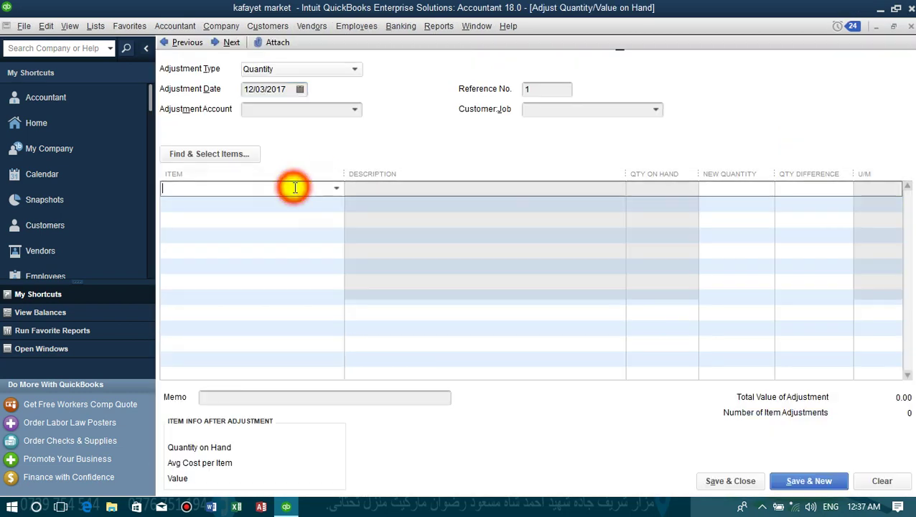
click(336, 190)
click(239, 238)
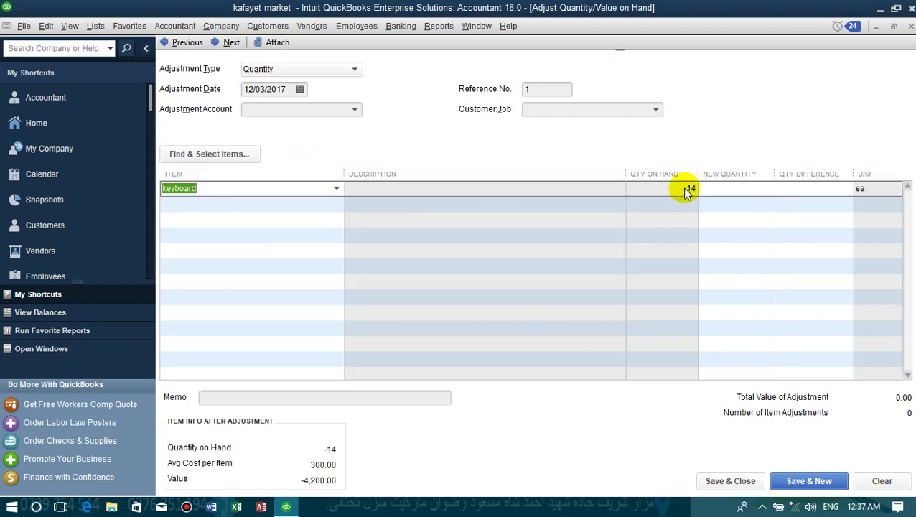
click(721, 190)
text(1)
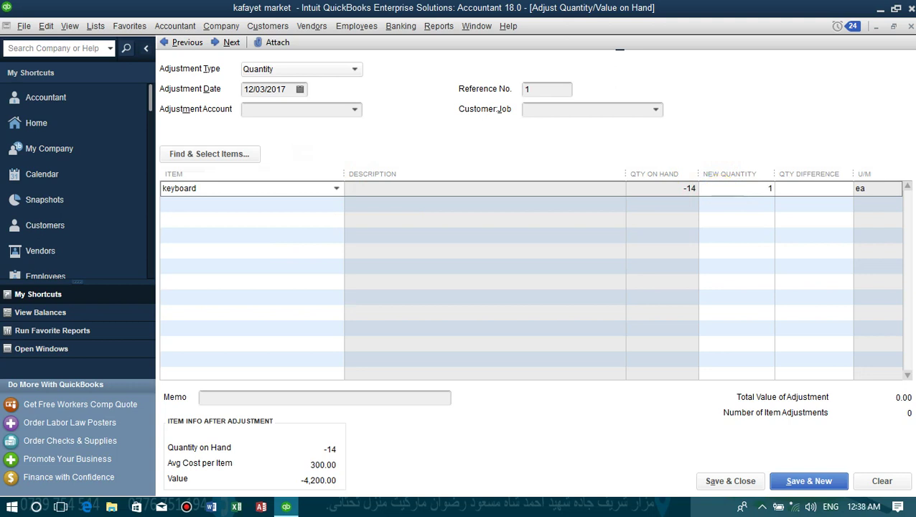
text(2)
key(Tab)
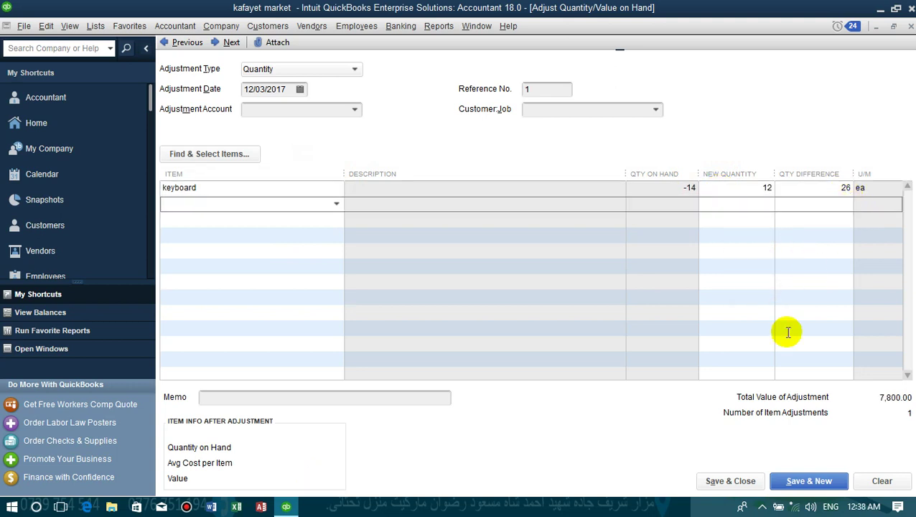
click(747, 187)
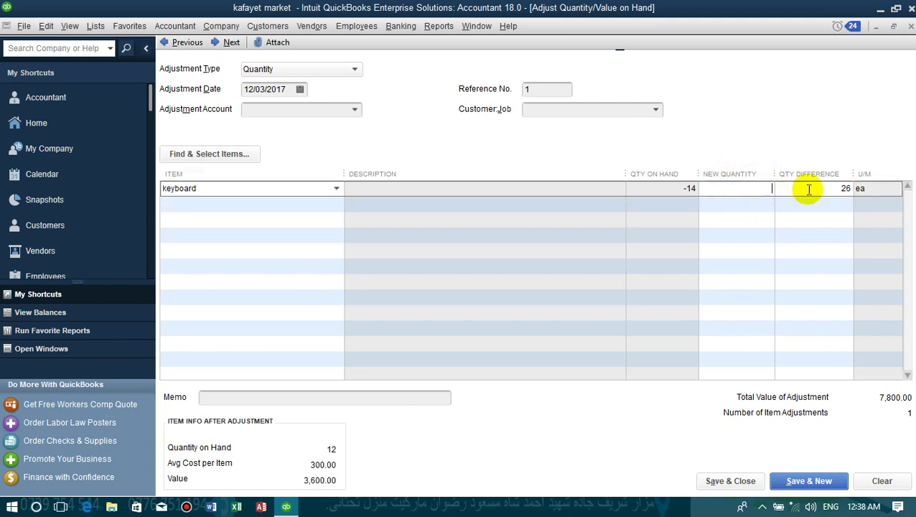
click(337, 189)
click(219, 254)
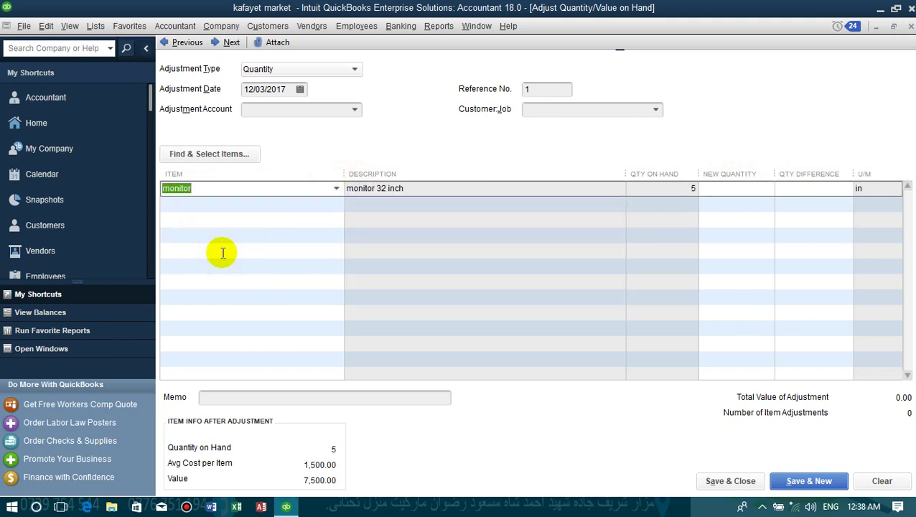
Choose mouse as the item on the first adjustment line and set its new quantity to 2
click(337, 188)
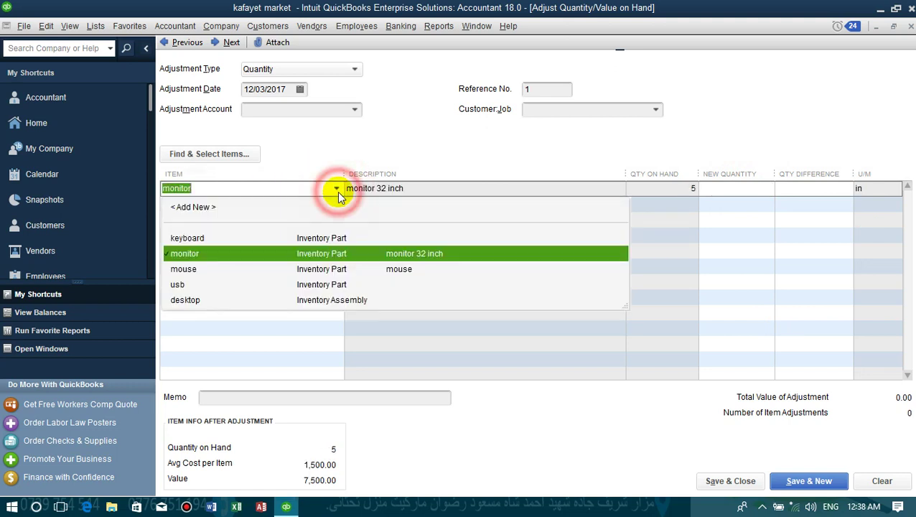
click(225, 273)
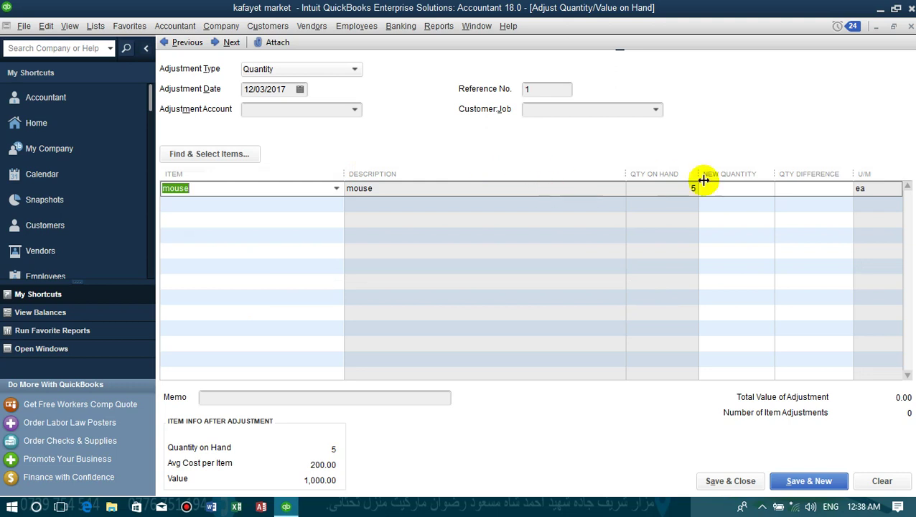
click(710, 188)
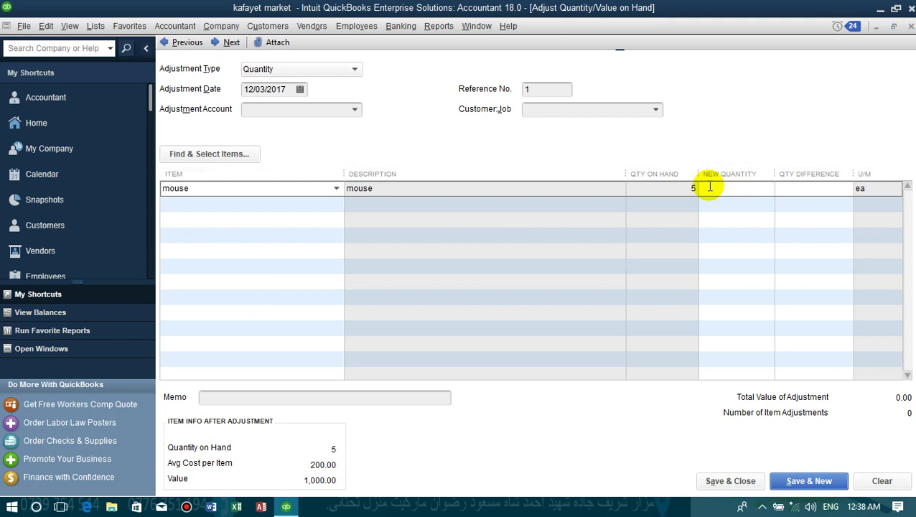
text(2)
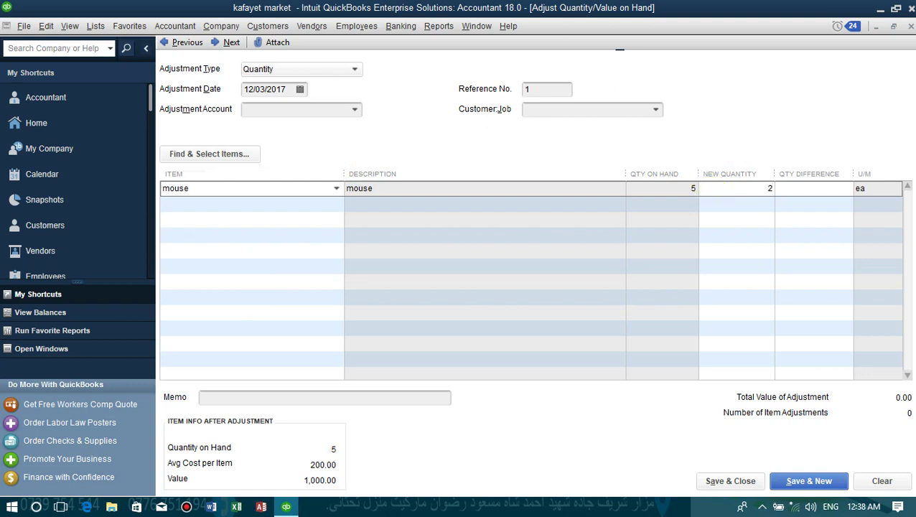
key(Down)
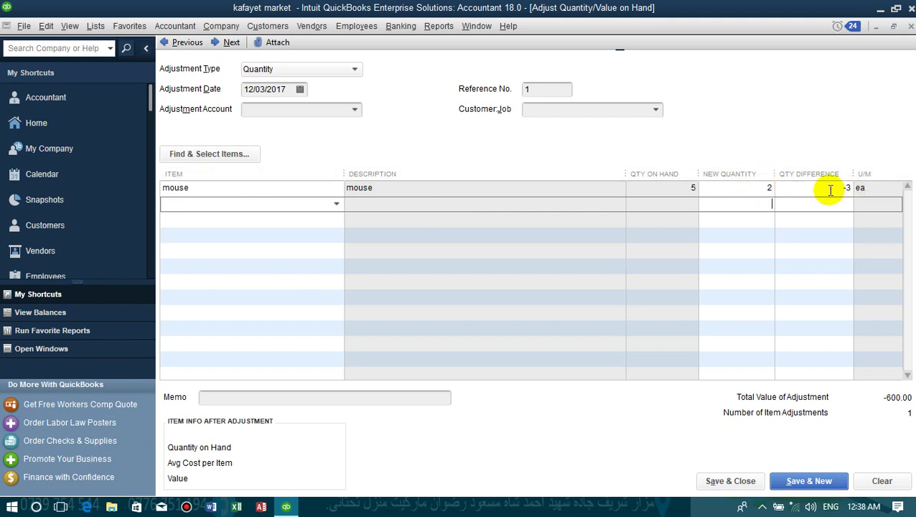
Add a Cost of Goods Sold account with "mostered" as name and description, and accept it as the adjustment account
click(355, 109)
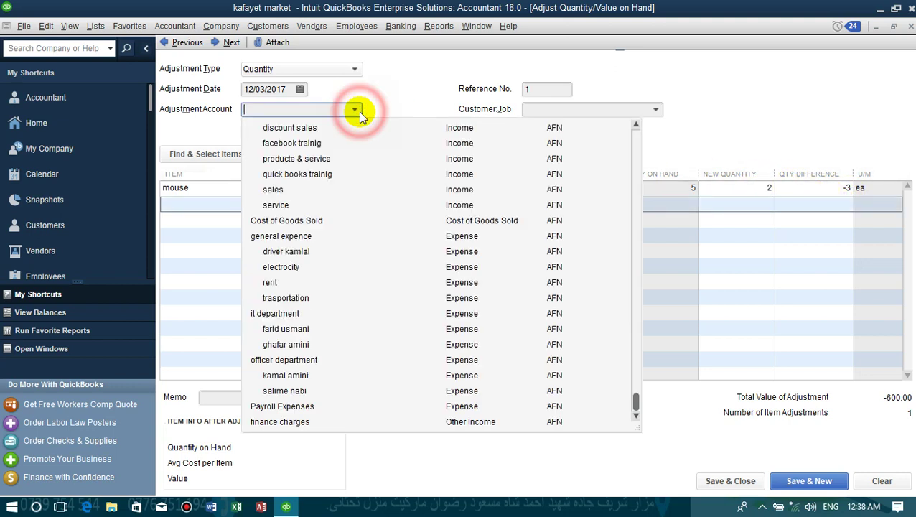
scroll(309, 266, up, 10)
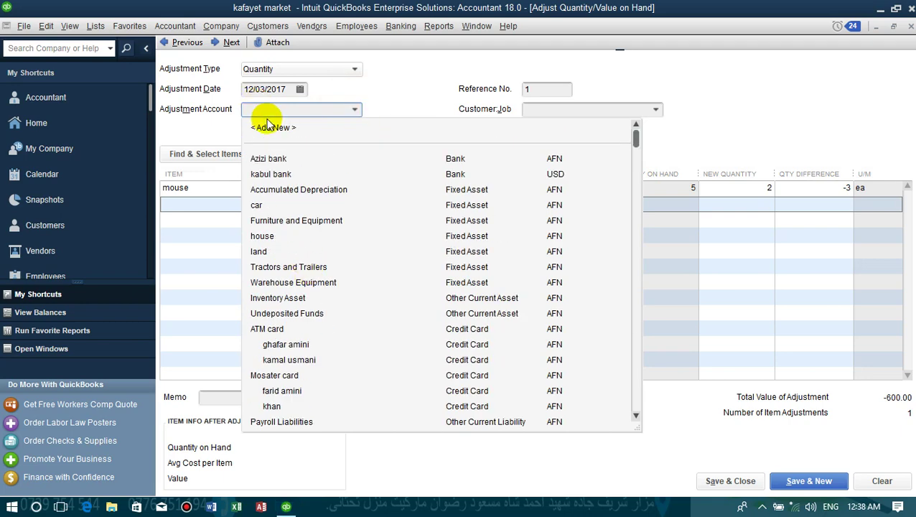
click(272, 127)
drag(301, 119, 388, 92)
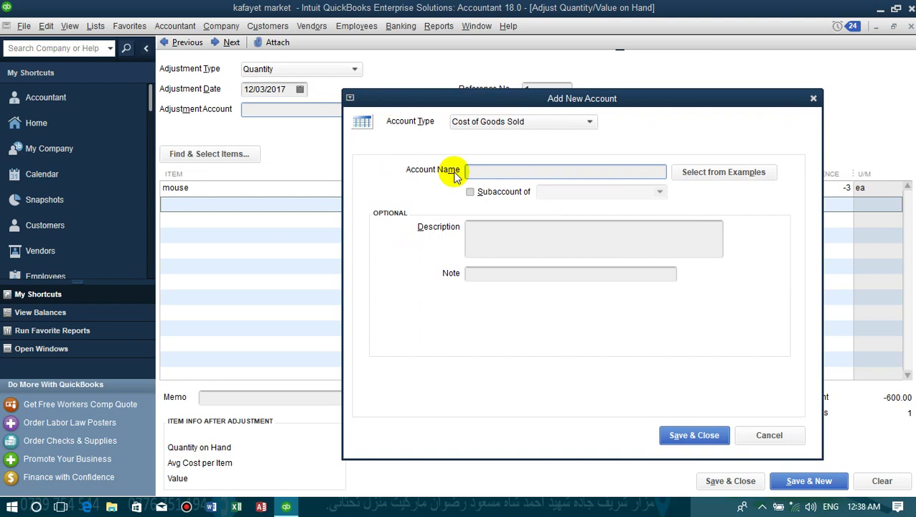
text(moster)
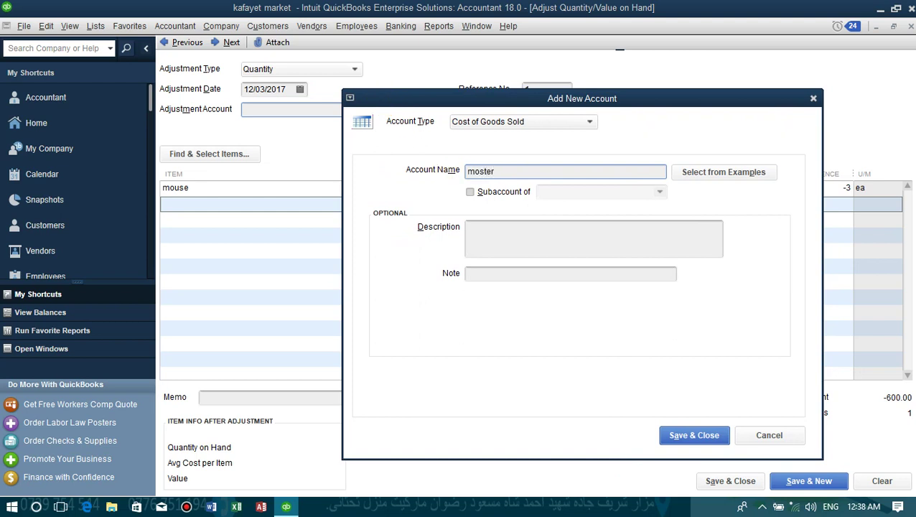
text(ed)
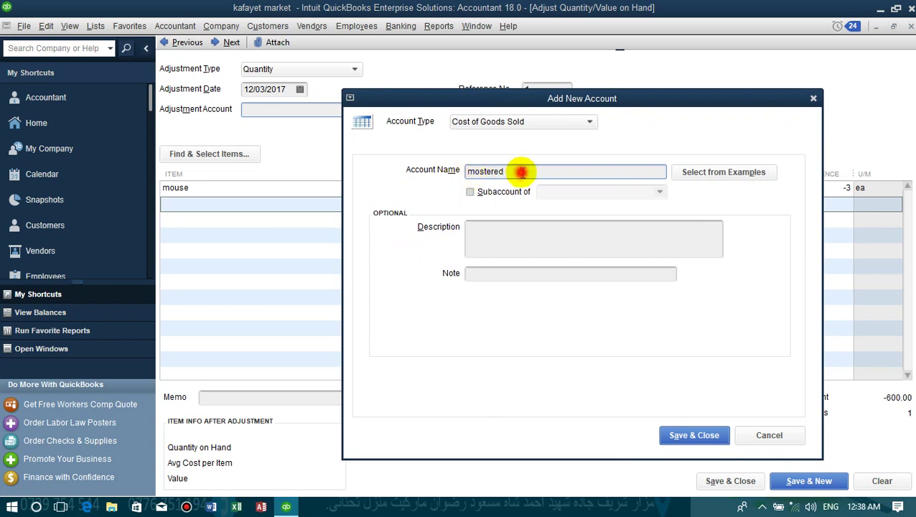
drag(517, 171, 431, 167)
key(ctrl+c)
click(528, 239)
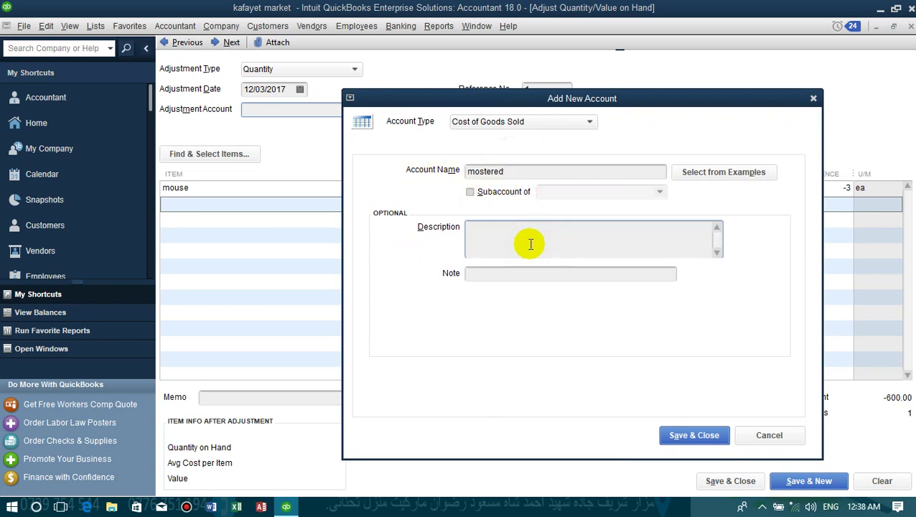
key(ctrl+v)
click(684, 436)
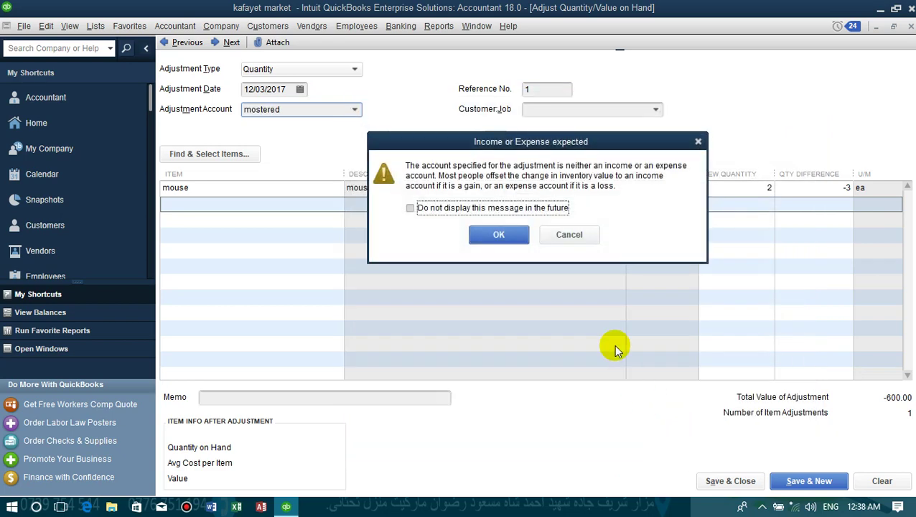
click(528, 231)
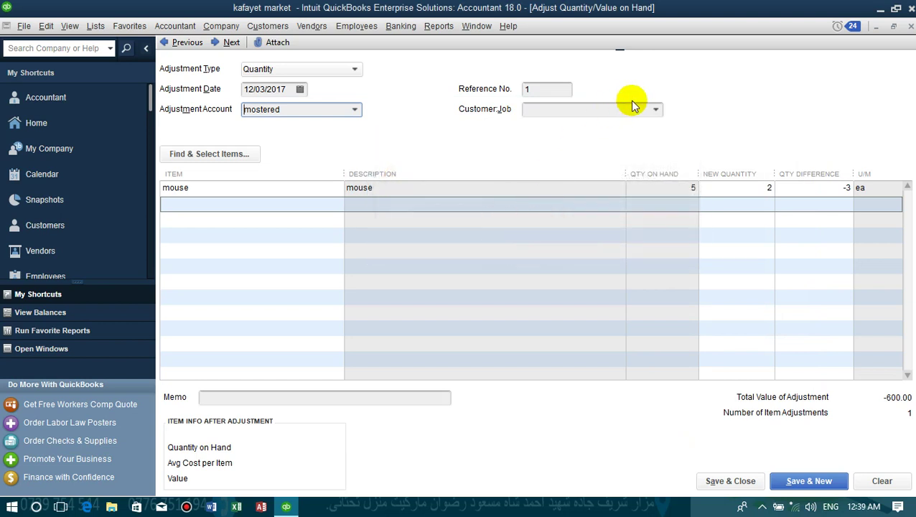
Assign the second listed customer to the inventory adjustment, then save and close it
click(655, 109)
click(655, 109)
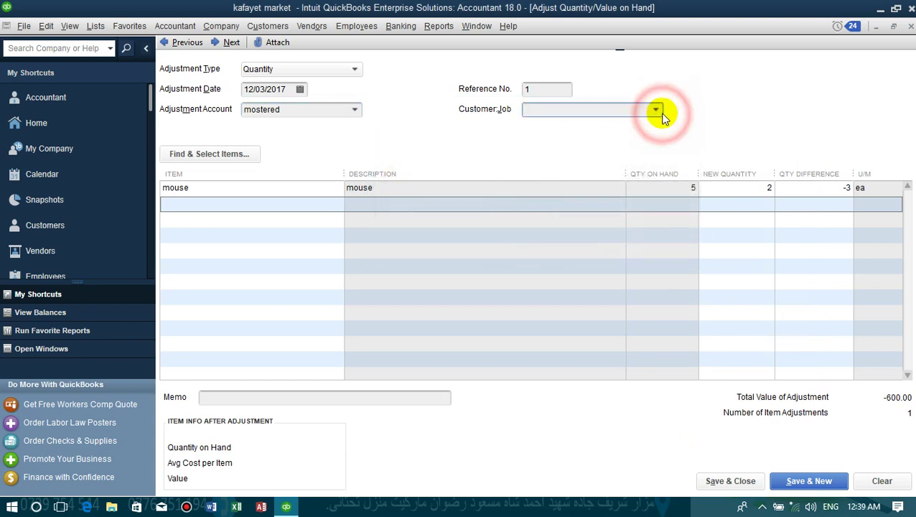
click(564, 177)
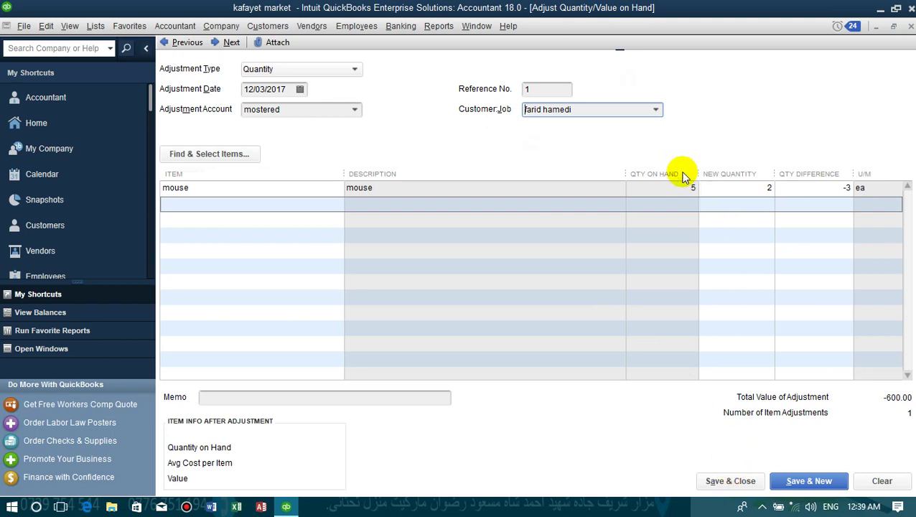
click(718, 487)
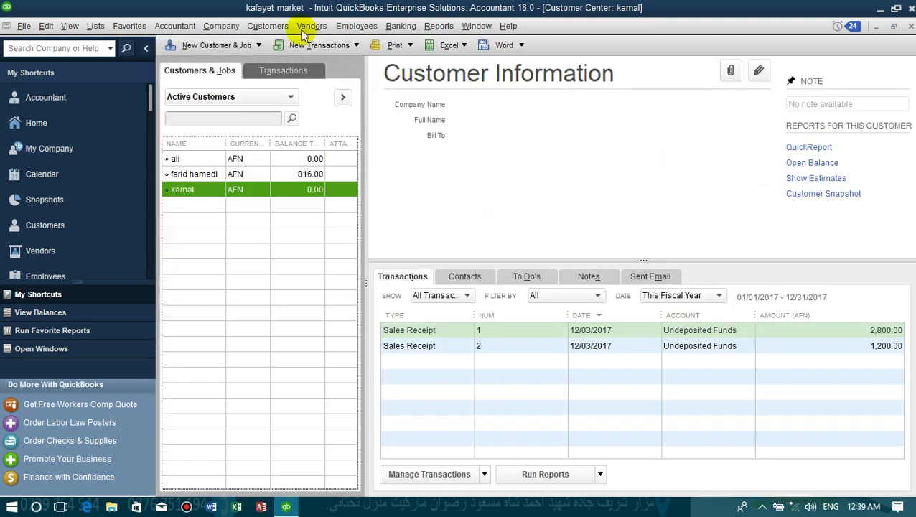
Check the mouse item's quantity on hand in the Physical Inventory Worksheet after the adjustment, and close the report
click(298, 26)
mouse_move(410, 177)
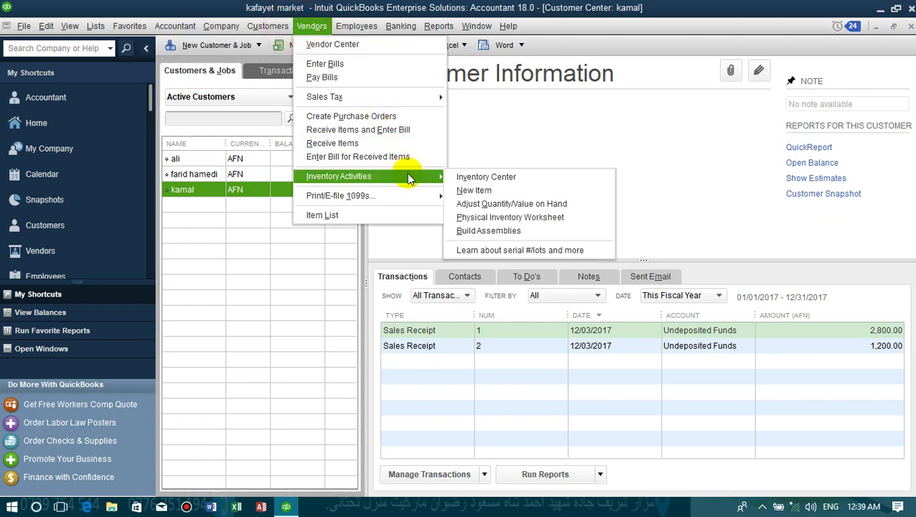
click(491, 218)
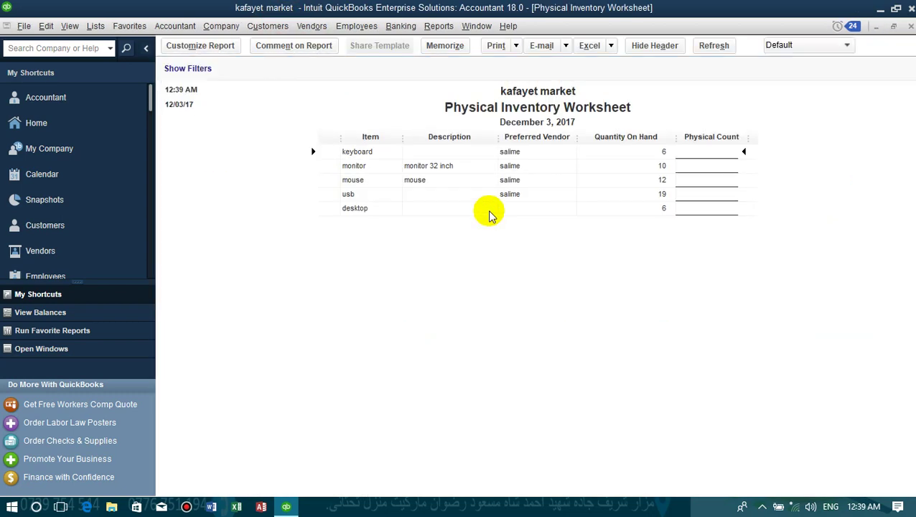
click(910, 26)
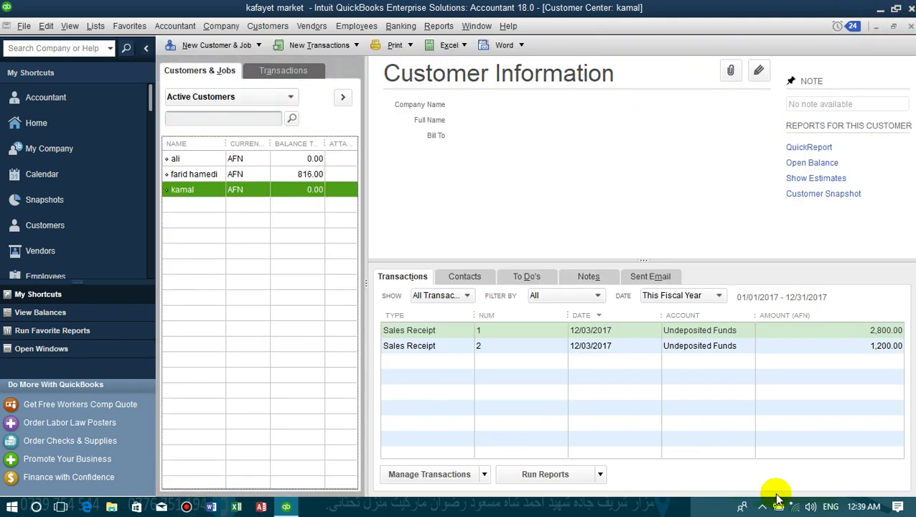
click(764, 507)
click(790, 457)
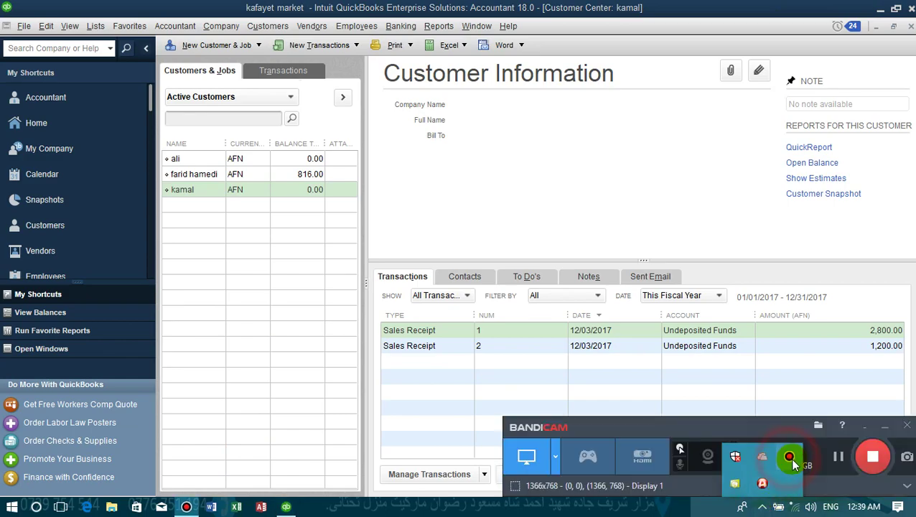